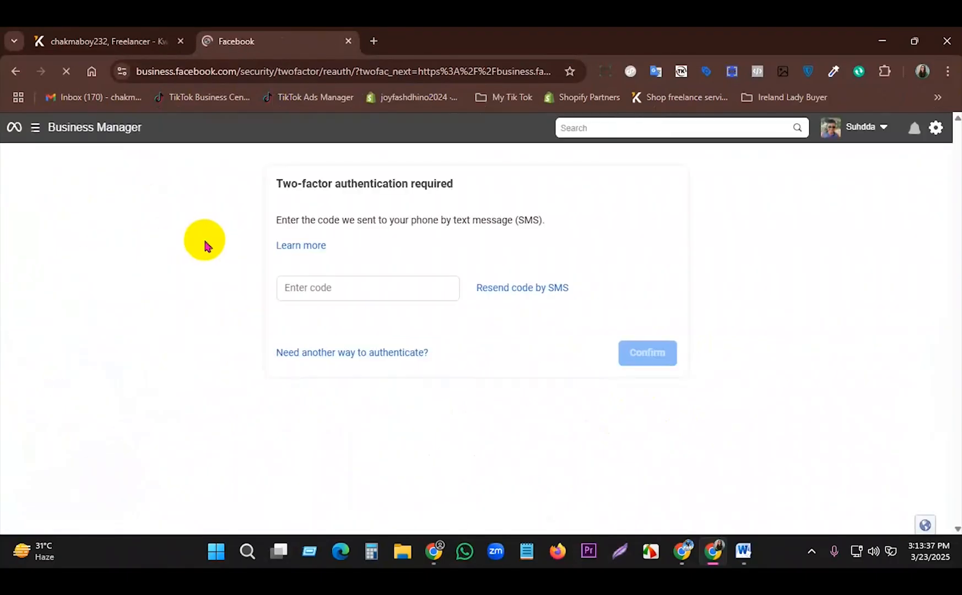
- Enter the SMS verification code to complete the two-factor authentication for Business Manager
{"action": "left_click", "coordinate": [365, 289]}
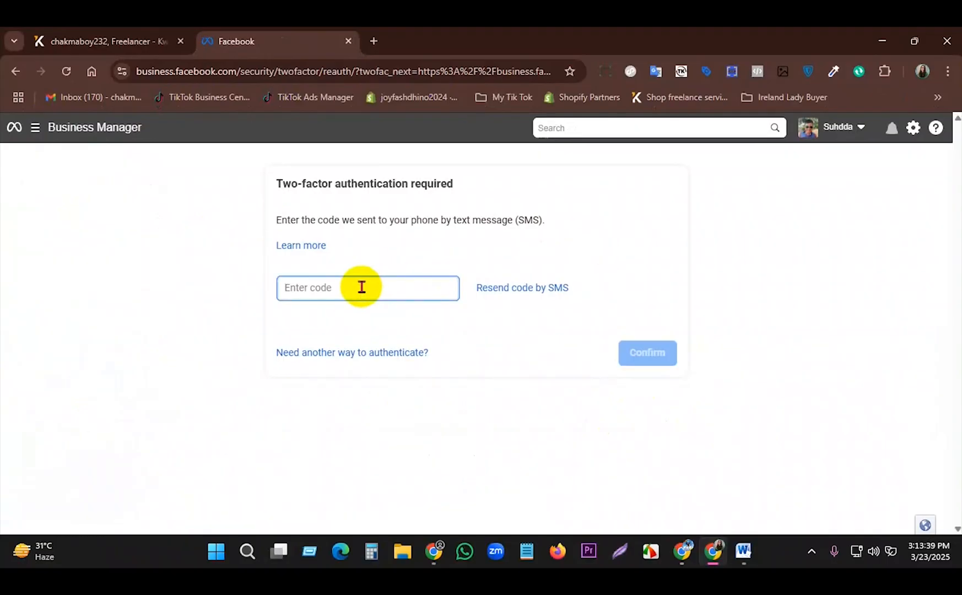
{"action": "left_click", "coordinate": [404, 285]}
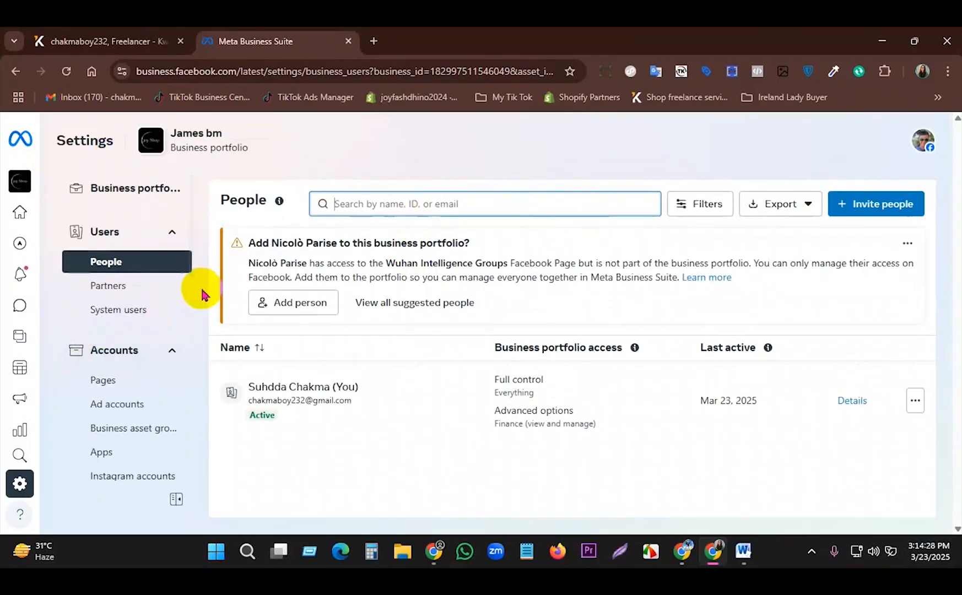
- Look through the business portfolio's settings categories and open the connected apps under Integrations
{"action": "scroll", "coordinate": [144, 381], "scroll_direction": "down", "scroll_amount": 1}
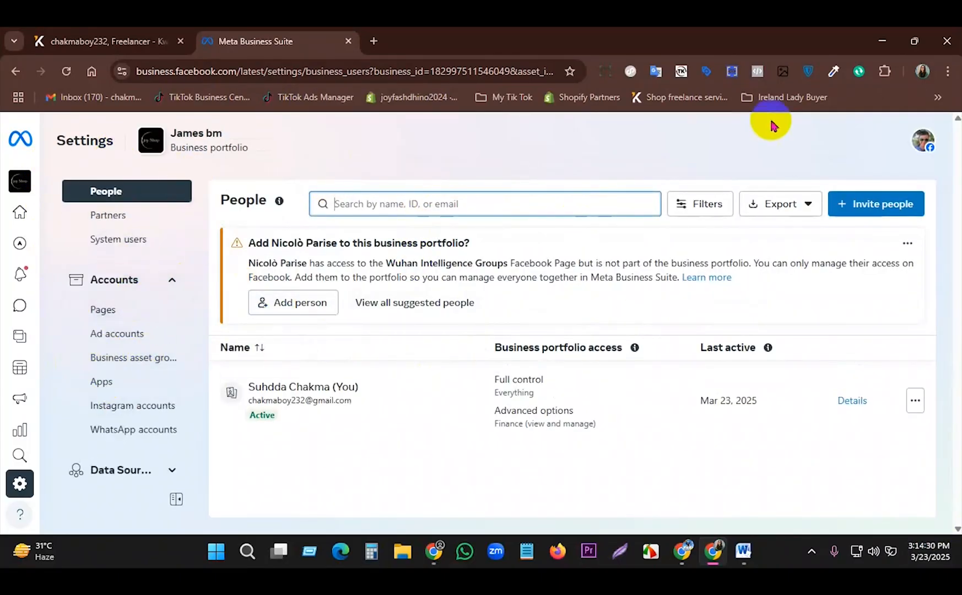
{"action": "scroll", "coordinate": [101, 477], "scroll_direction": "down", "scroll_amount": 2}
{"action": "scroll", "coordinate": [127, 375], "scroll_direction": "down", "scroll_amount": 2}
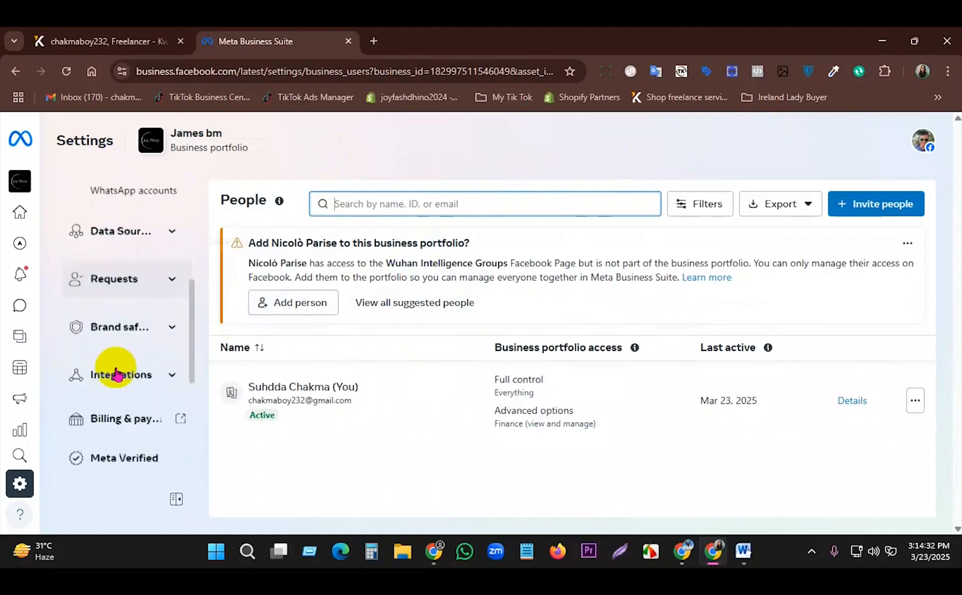
{"action": "left_click", "coordinate": [132, 286]}
{"action": "scroll", "coordinate": [166, 273], "scroll_direction": "down", "scroll_amount": 1}
{"action": "scroll", "coordinate": [101, 349], "scroll_direction": "down", "scroll_amount": 3}
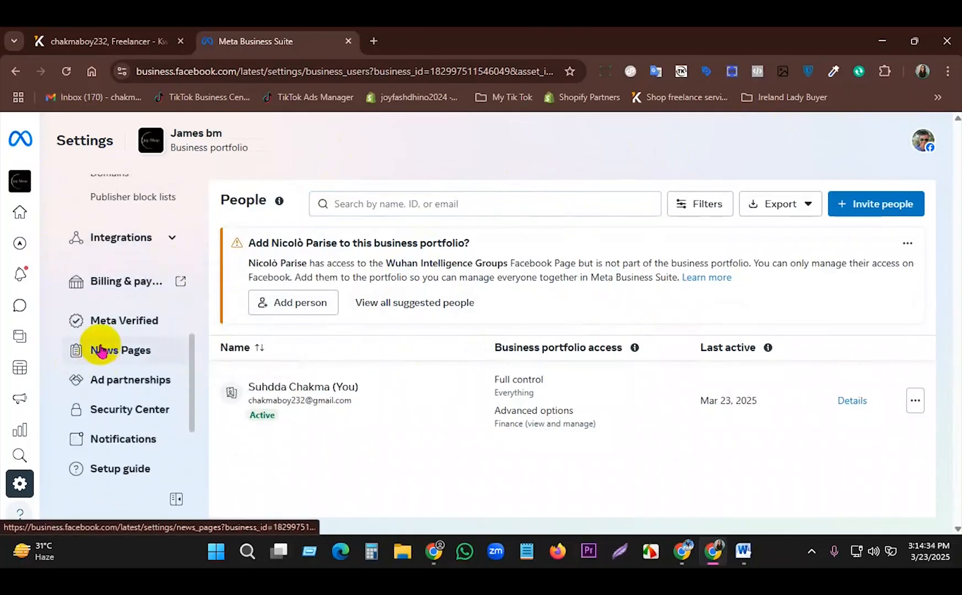
{"action": "scroll", "coordinate": [165, 345], "scroll_direction": "up", "scroll_amount": 5}
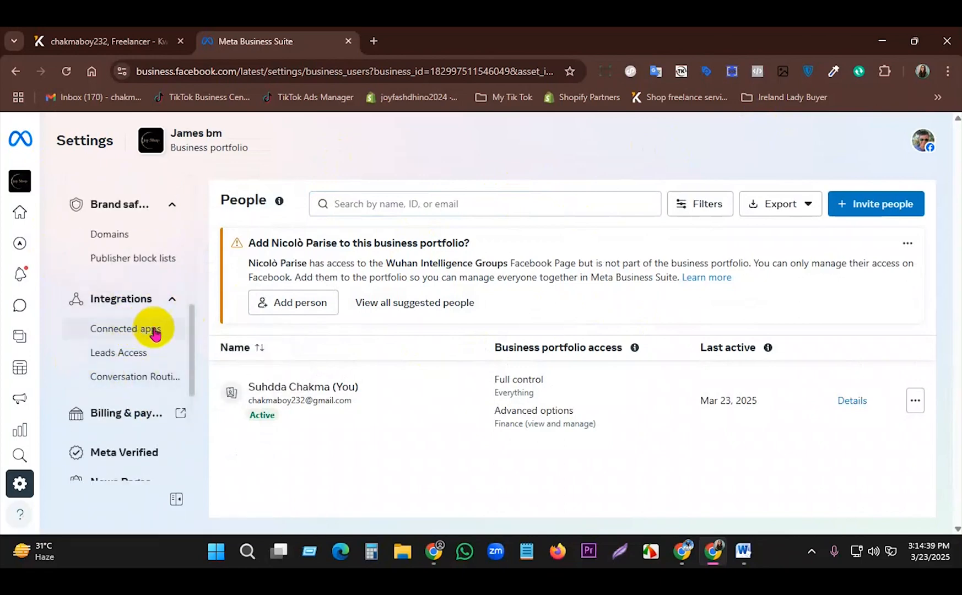
{"action": "left_click", "coordinate": [120, 329]}
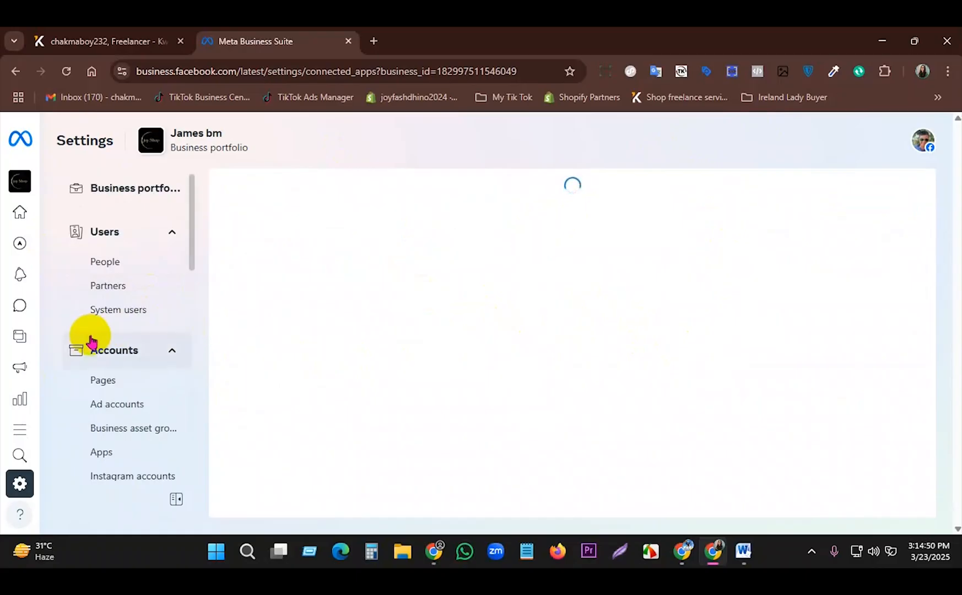
- Open the Apps section under Accounts and view the existing "james app" entry
{"action": "scroll", "coordinate": [596, 276], "scroll_direction": "down", "scroll_amount": 1}
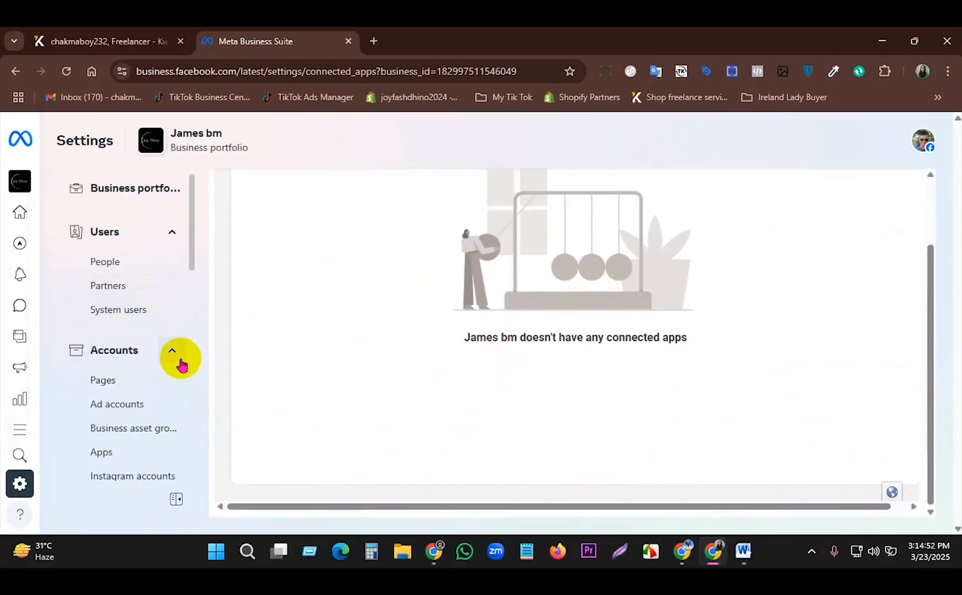
{"action": "scroll", "coordinate": [175, 253], "scroll_direction": "down", "scroll_amount": 5}
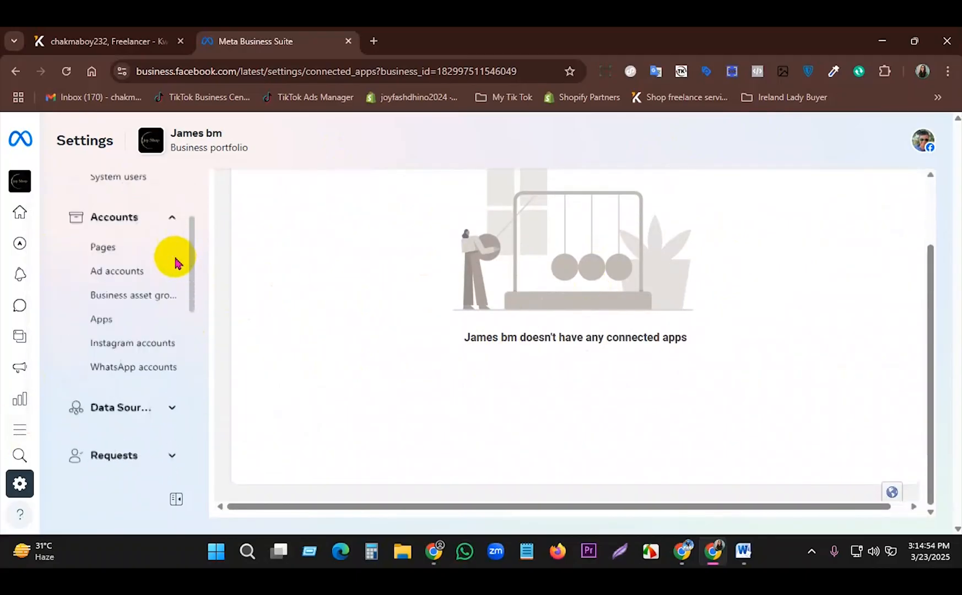
{"action": "left_click", "coordinate": [123, 313]}
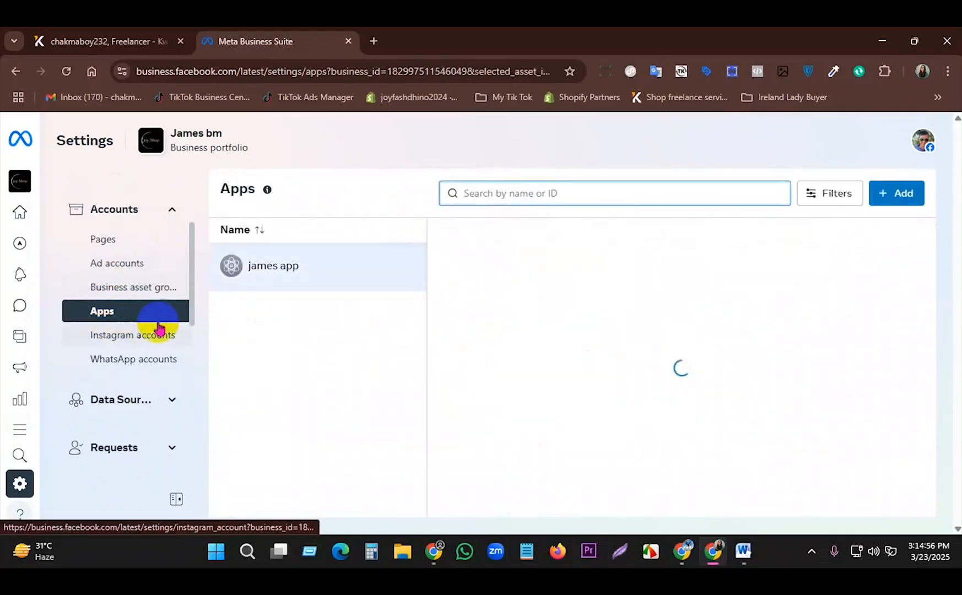
{"action": "left_click_drag", "start_coordinate": [323, 266], "coordinate": [243, 268]}
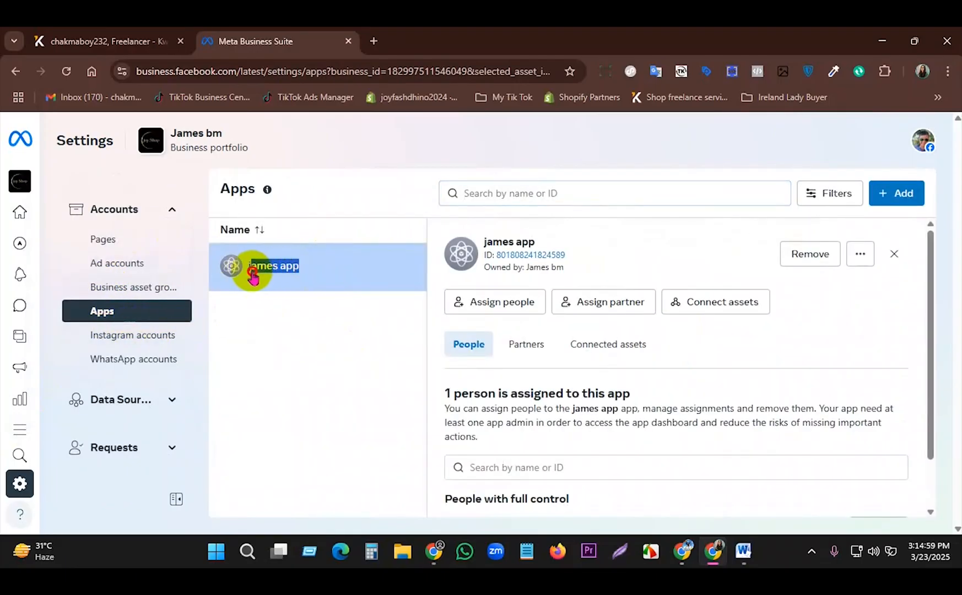
{"action": "left_click", "coordinate": [543, 165]}
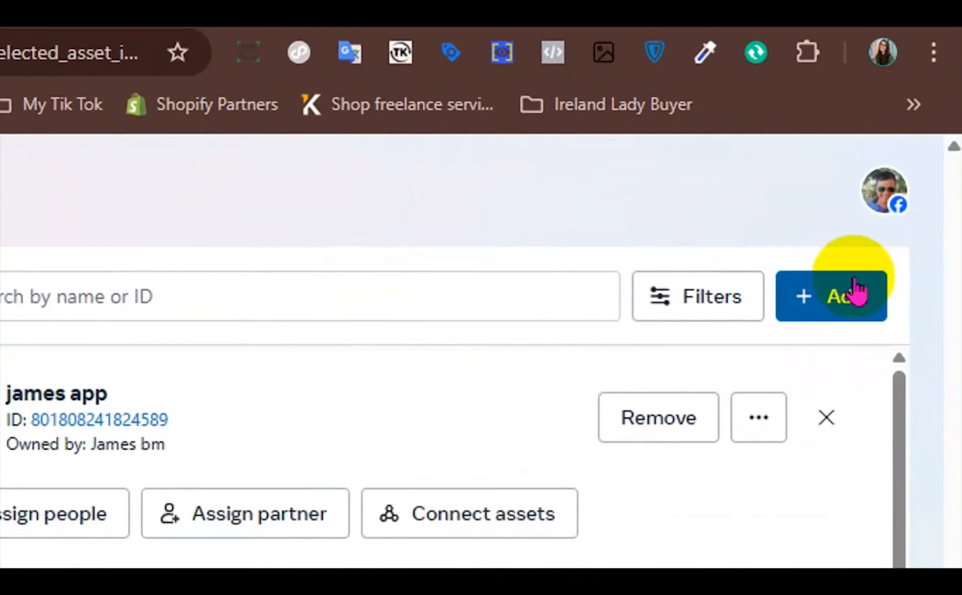
- Add an app to the business portfolio by choosing to create a new app ID
{"action": "scroll", "coordinate": [591, 369], "scroll_direction": "down", "scroll_amount": 2}
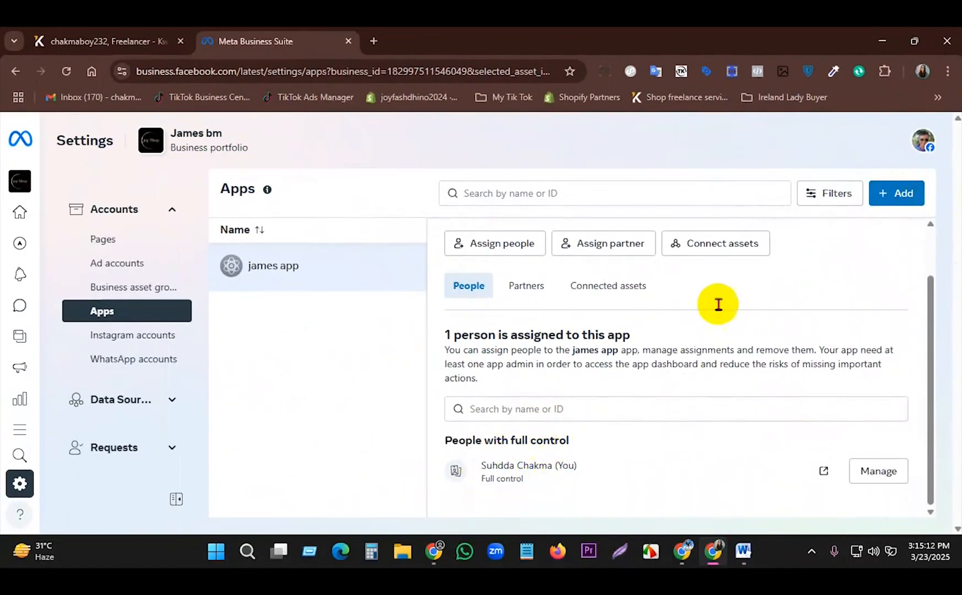
{"action": "scroll", "coordinate": [809, 256], "scroll_direction": "up", "scroll_amount": 2}
{"action": "left_click", "coordinate": [896, 193]}
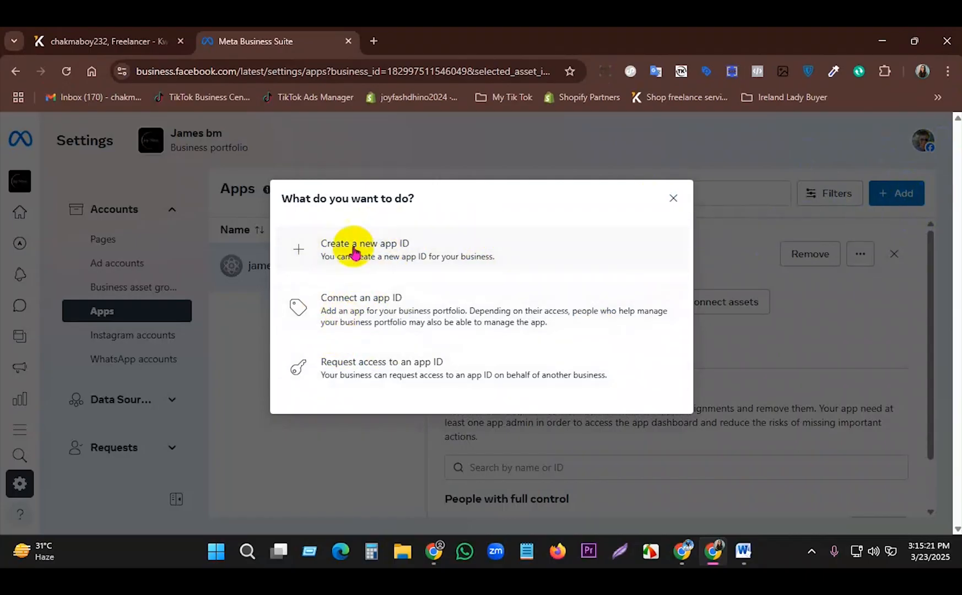
{"action": "left_click_drag", "start_coordinate": [344, 247], "coordinate": [516, 242]}
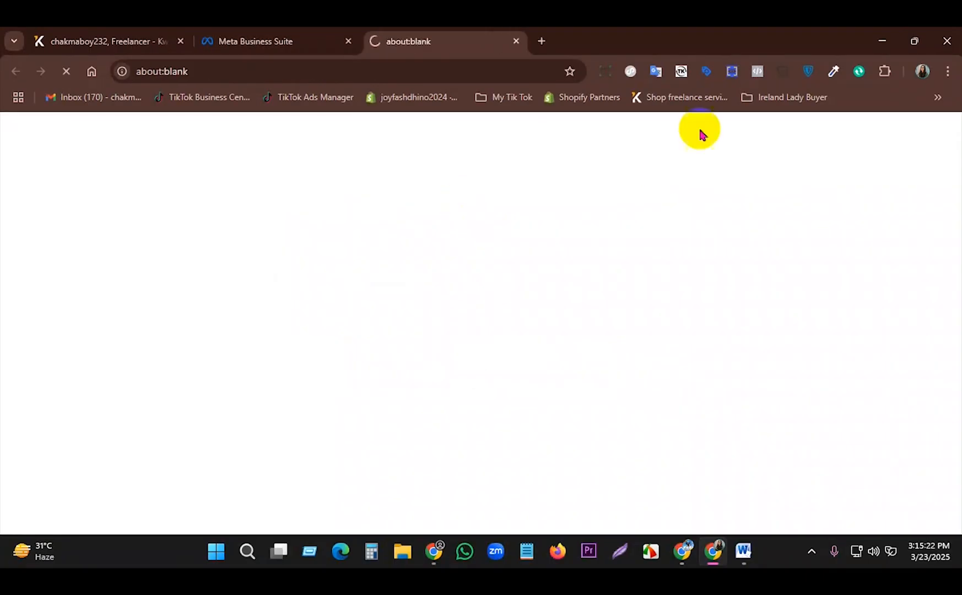
{"action": "left_click", "coordinate": [316, 39]}
{"action": "left_click", "coordinate": [516, 41]}
{"action": "left_click", "coordinate": [386, 219]}
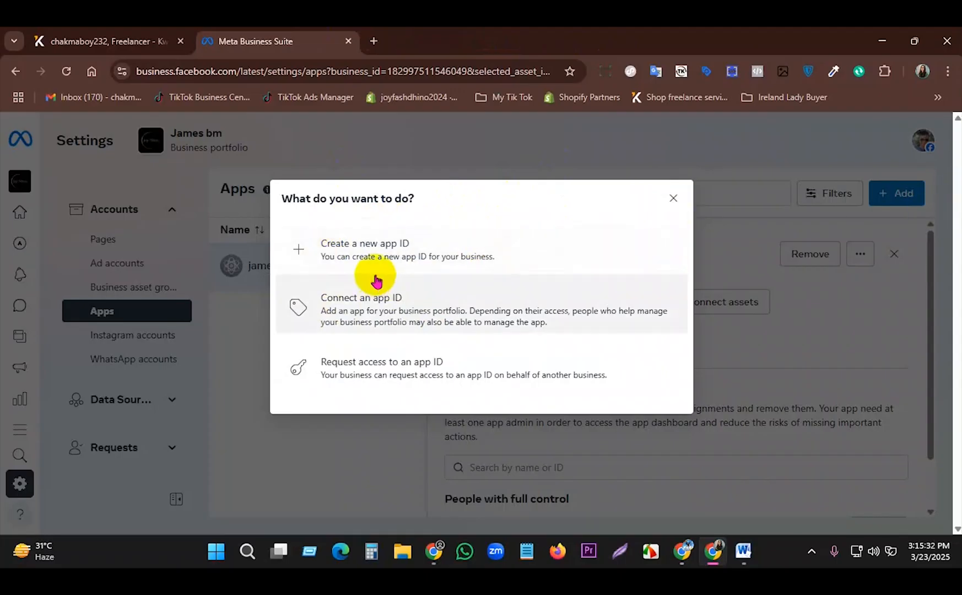
{"action": "left_click", "coordinate": [429, 255]}
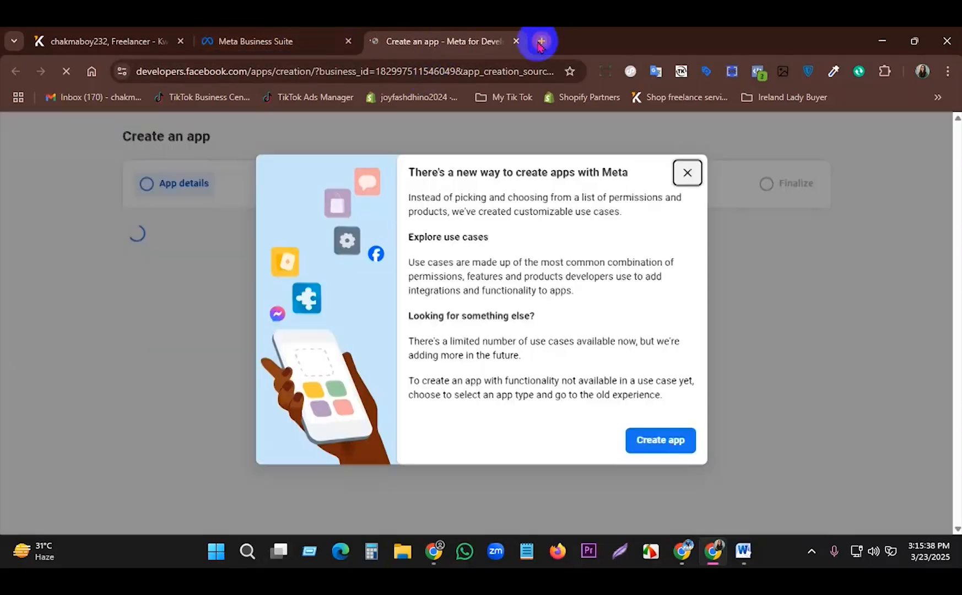
- Examine the web address of the Meta for Developers app creation page
{"action": "left_click", "coordinate": [554, 38]}
{"action": "left_click", "coordinate": [430, 38]}
{"action": "left_click", "coordinate": [313, 72]}
{"action": "left_click", "coordinate": [265, 72]}
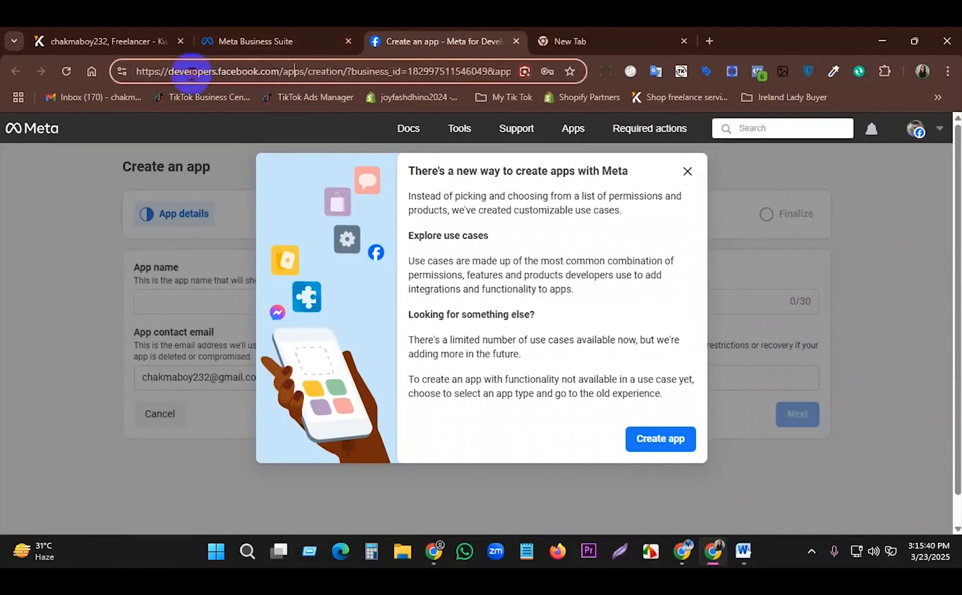
{"action": "left_click_drag", "start_coordinate": [138, 72], "coordinate": [202, 71]}
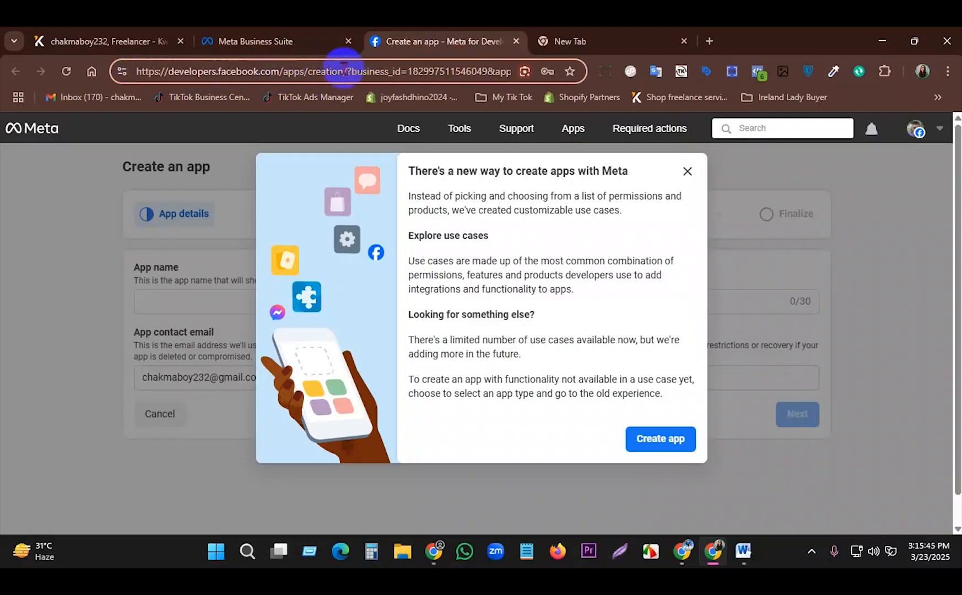
{"action": "left_click_drag", "start_coordinate": [343, 71], "coordinate": [94, 72]}
{"action": "left_click", "coordinate": [249, 75]}
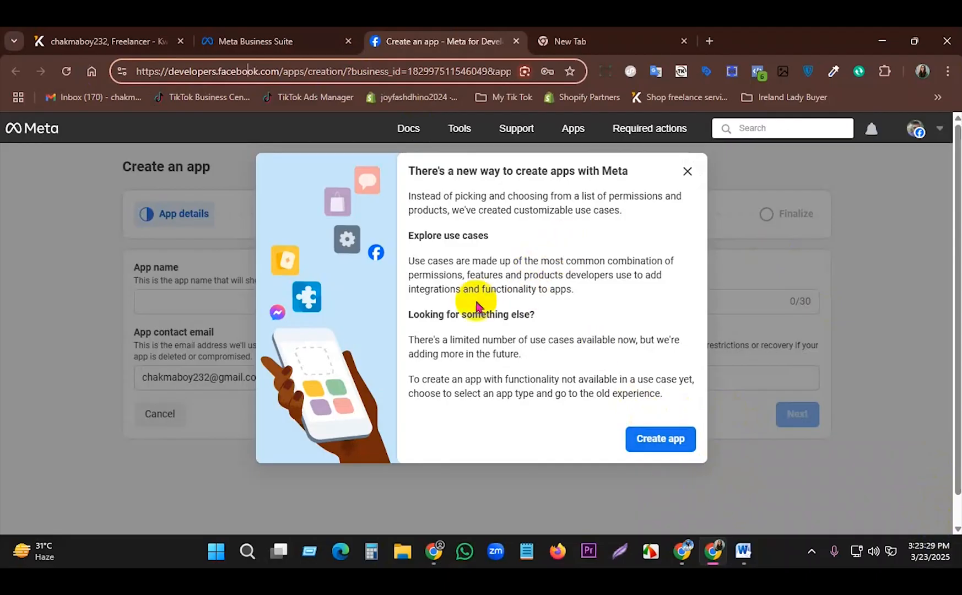
{"action": "left_click", "coordinate": [241, 38]}
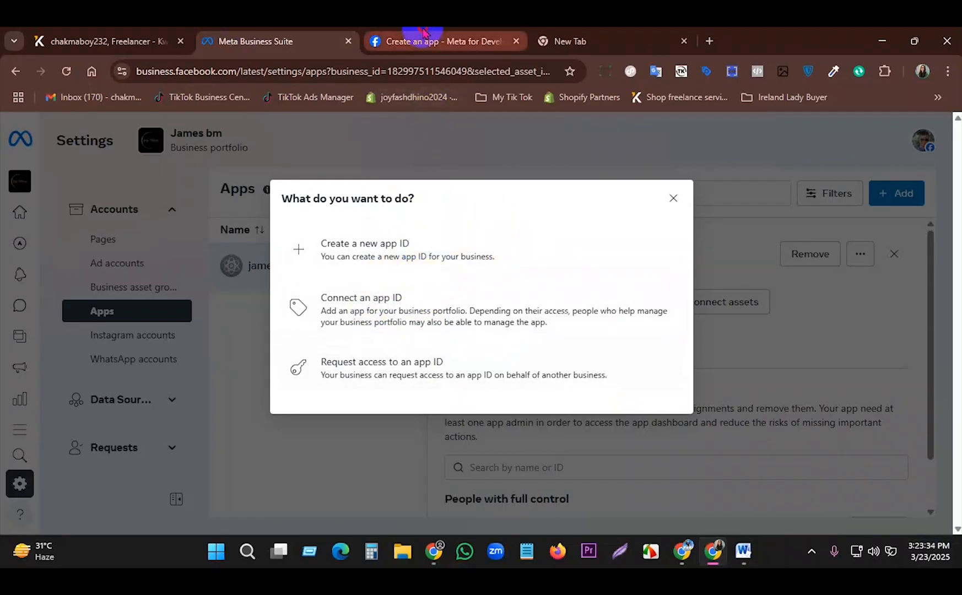
{"action": "left_click", "coordinate": [425, 36]}
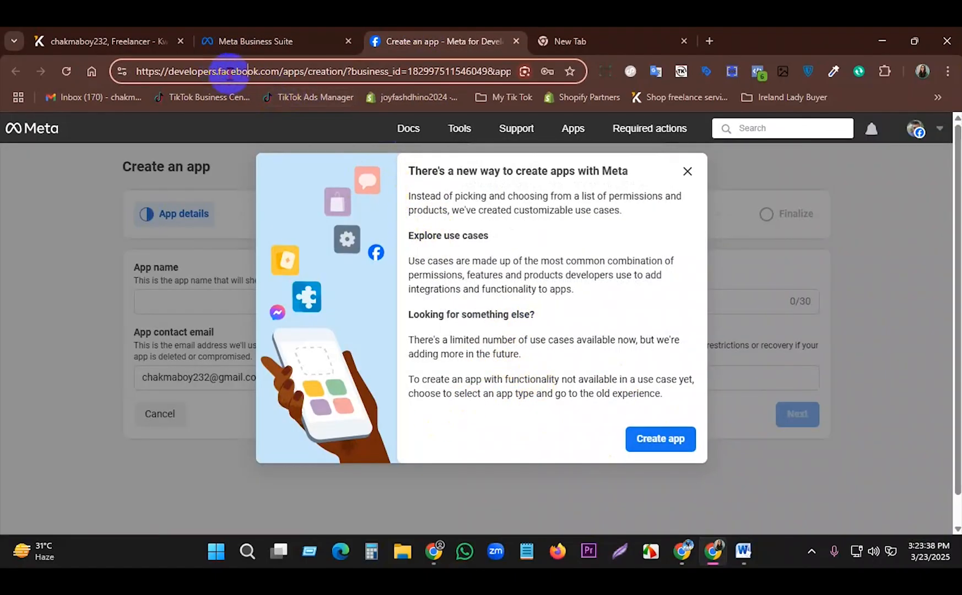
{"action": "left_click", "coordinate": [344, 72]}
{"action": "left_click", "coordinate": [260, 71]}
{"action": "left_click_drag", "start_coordinate": [342, 71], "coordinate": [67, 80]}
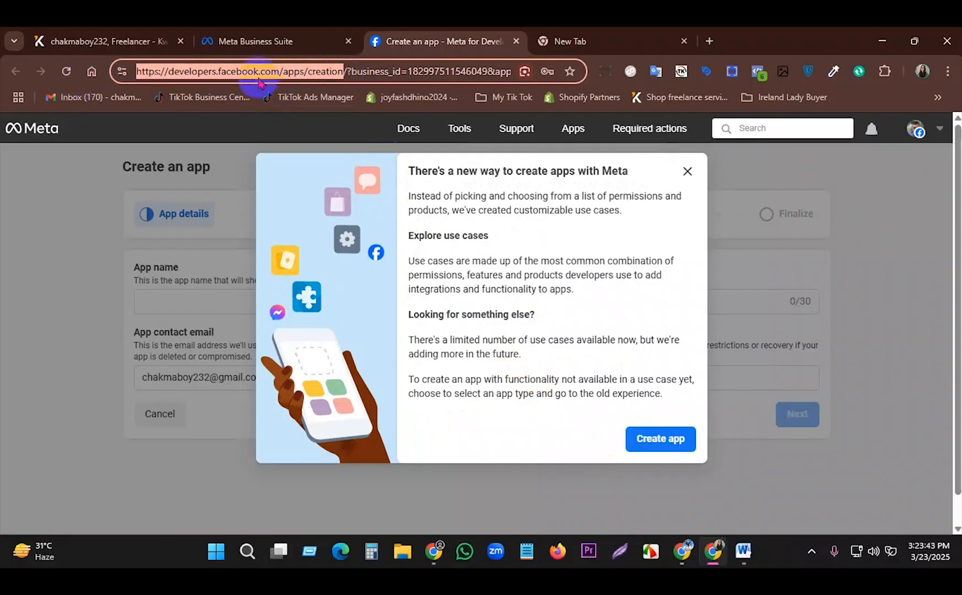
{"action": "left_click_drag", "start_coordinate": [338, 72], "coordinate": [307, 60]}
{"action": "scroll", "coordinate": [633, 383], "scroll_direction": "down", "scroll_amount": 1}
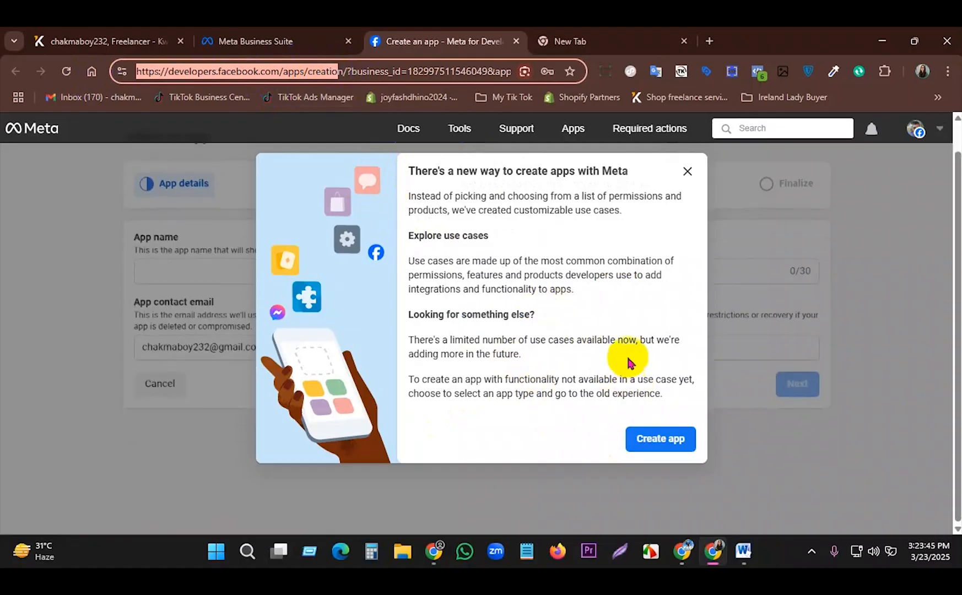
- Start creating the app, name it "test app", keep the prefilled contact email and continue to the use cases
{"action": "left_click", "coordinate": [664, 449]}
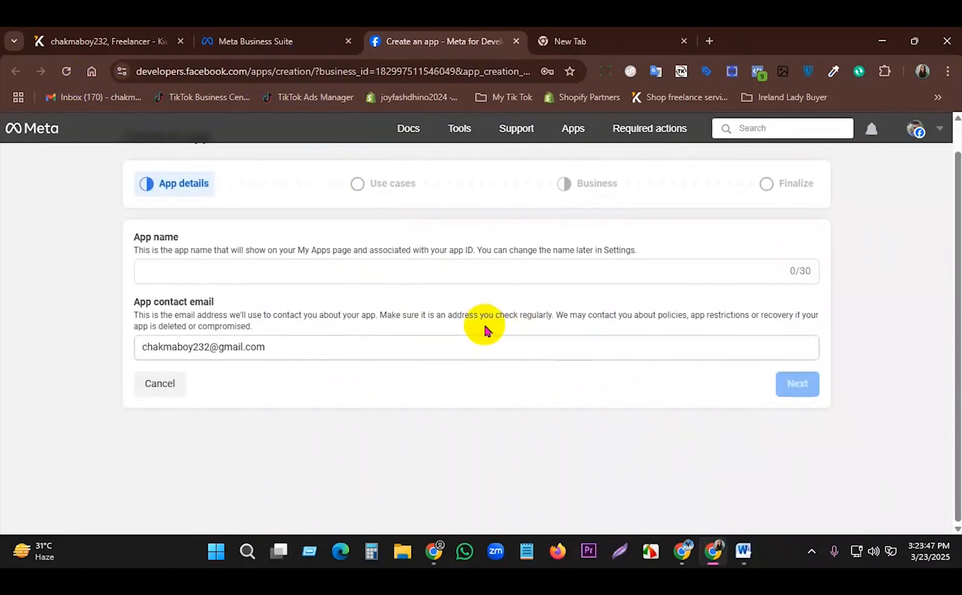
{"action": "left_click", "coordinate": [224, 270]}
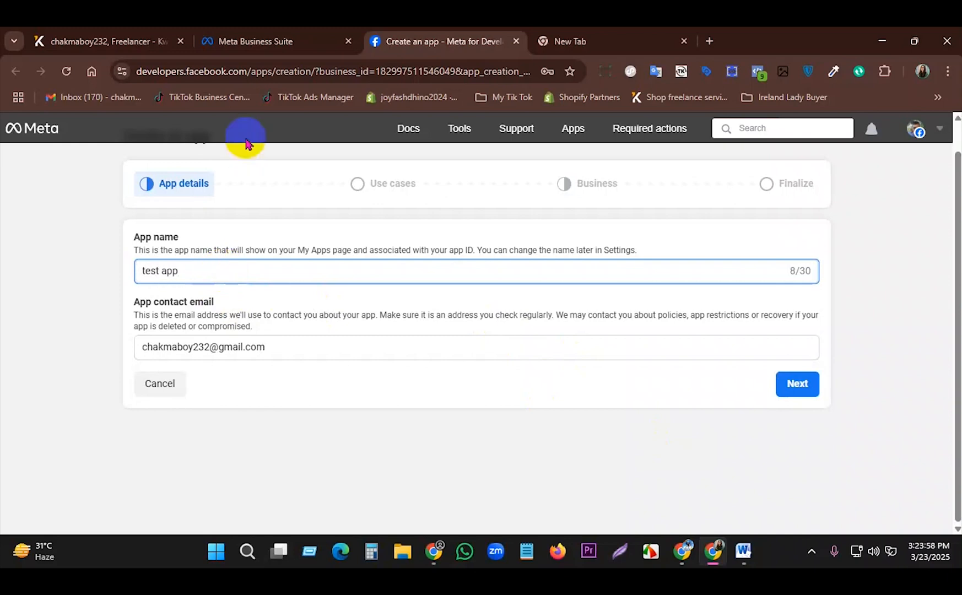
{"action": "left_click_drag", "start_coordinate": [269, 352], "coordinate": [86, 343]}
{"action": "left_click", "coordinate": [152, 313]}
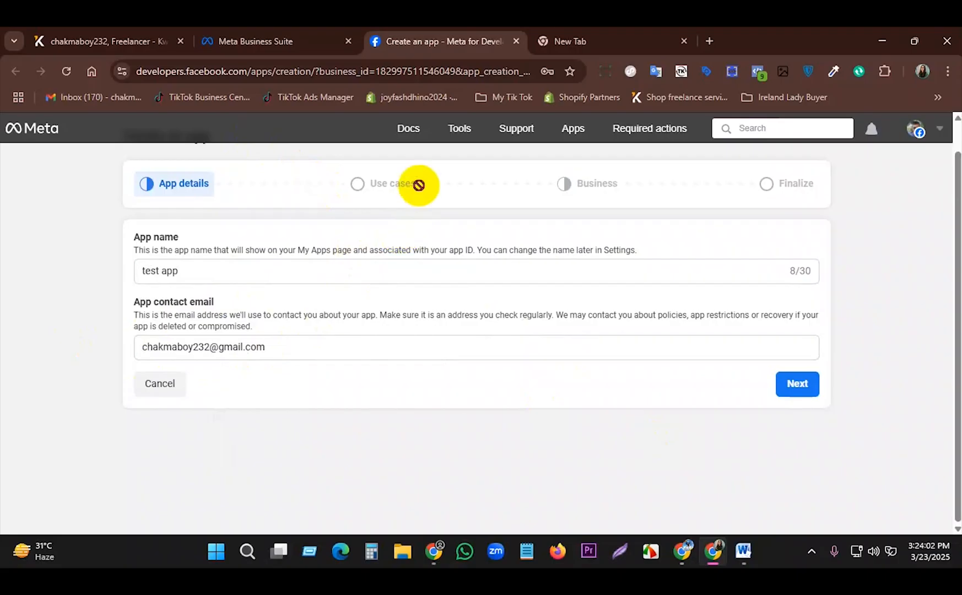
{"action": "left_click_drag", "start_coordinate": [223, 270], "coordinate": [141, 270]}
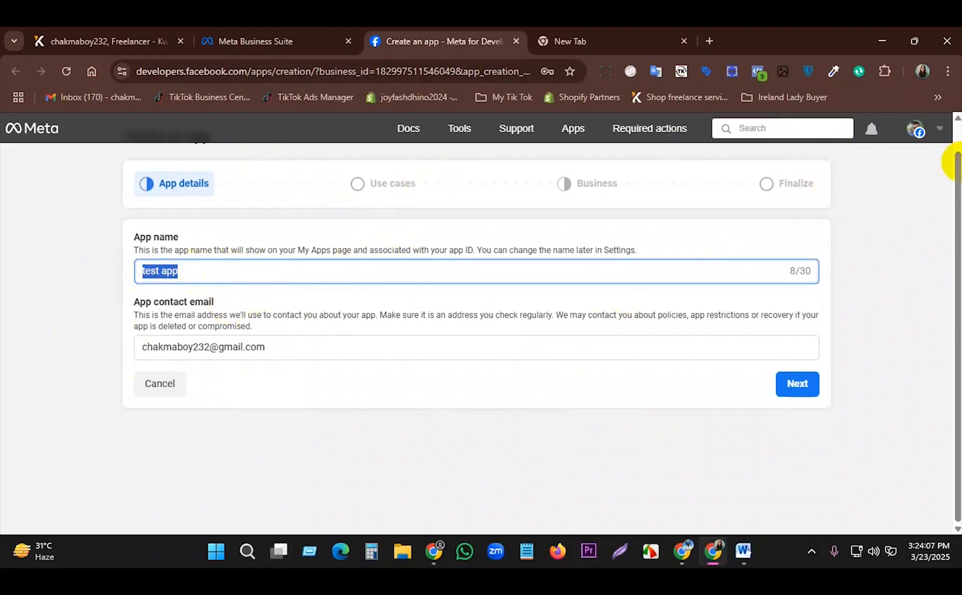
{"action": "left_click_drag", "start_coordinate": [274, 348], "coordinate": [12, 353]}
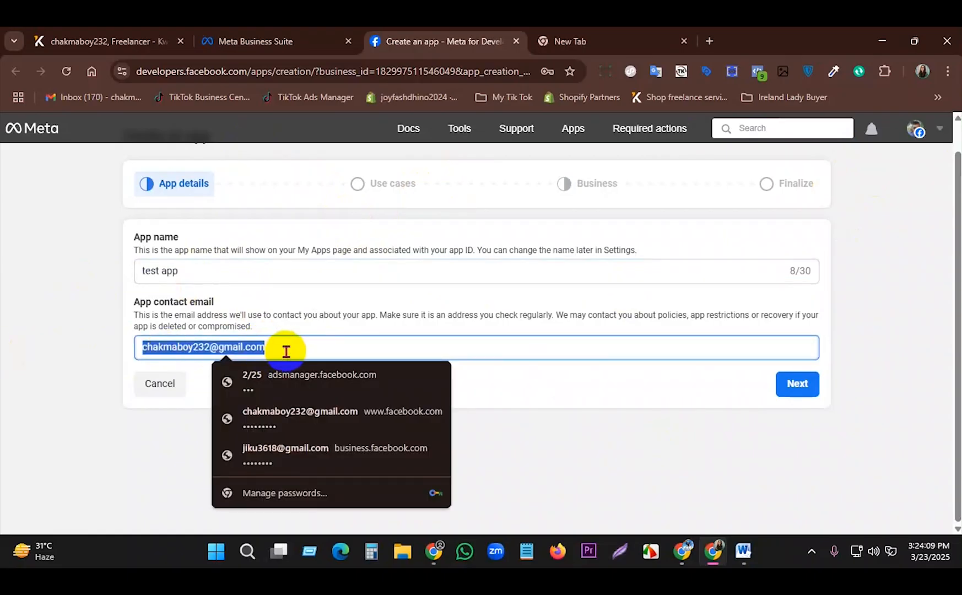
{"action": "left_click", "coordinate": [226, 350]}
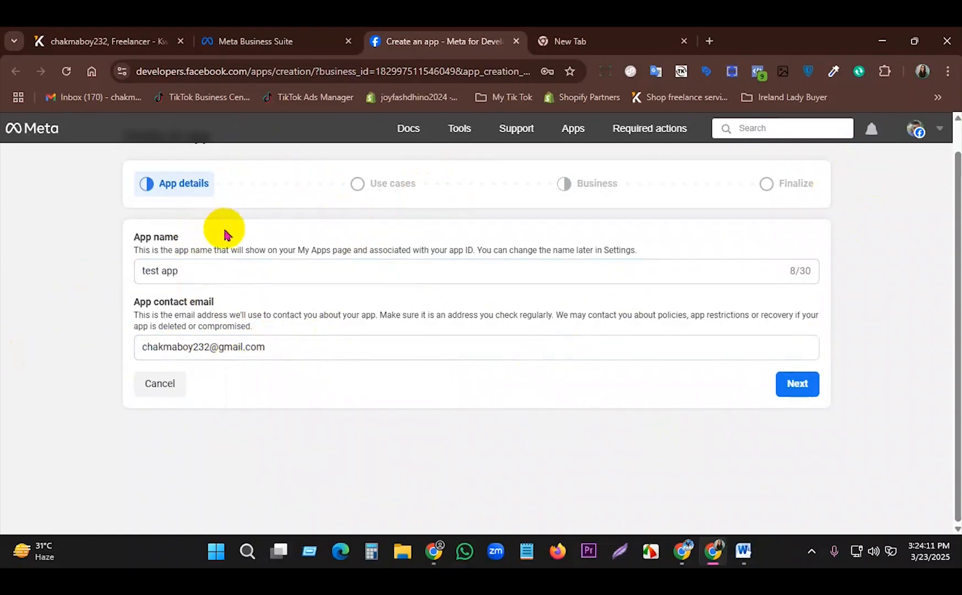
{"action": "left_click", "coordinate": [175, 270]}
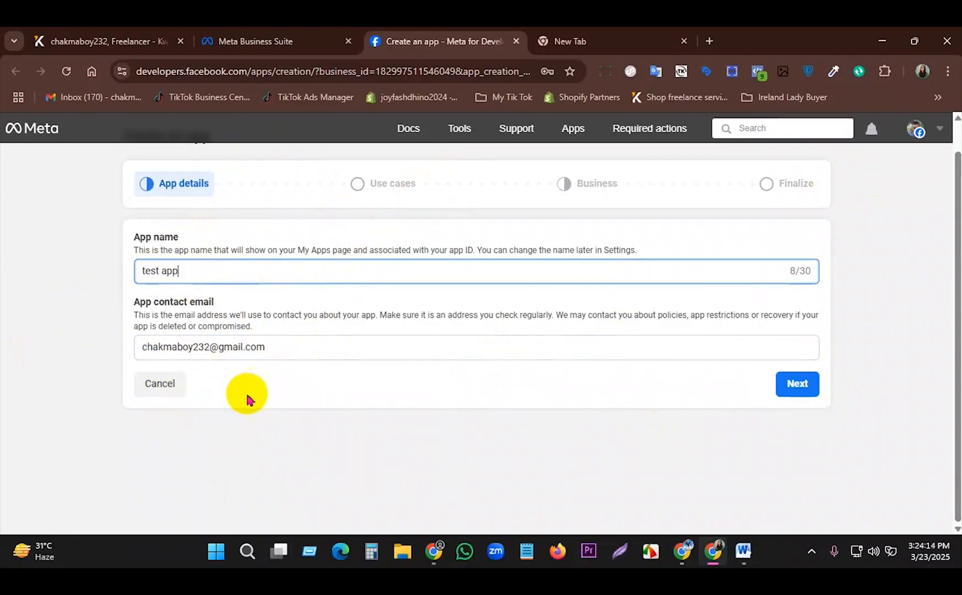
{"action": "left_click", "coordinate": [806, 387]}
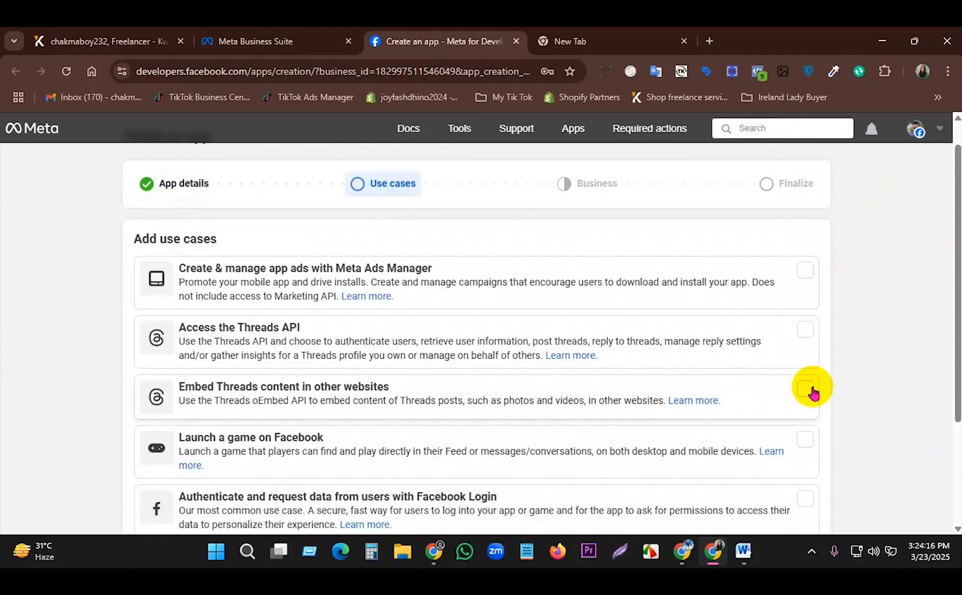
- Review the offered use cases, select "Create & manage app ads with Meta Ads Manager" and continue to the business step
{"action": "scroll", "coordinate": [369, 344], "scroll_direction": "down", "scroll_amount": 3}
{"action": "scroll", "coordinate": [423, 285], "scroll_direction": "up", "scroll_amount": 3}
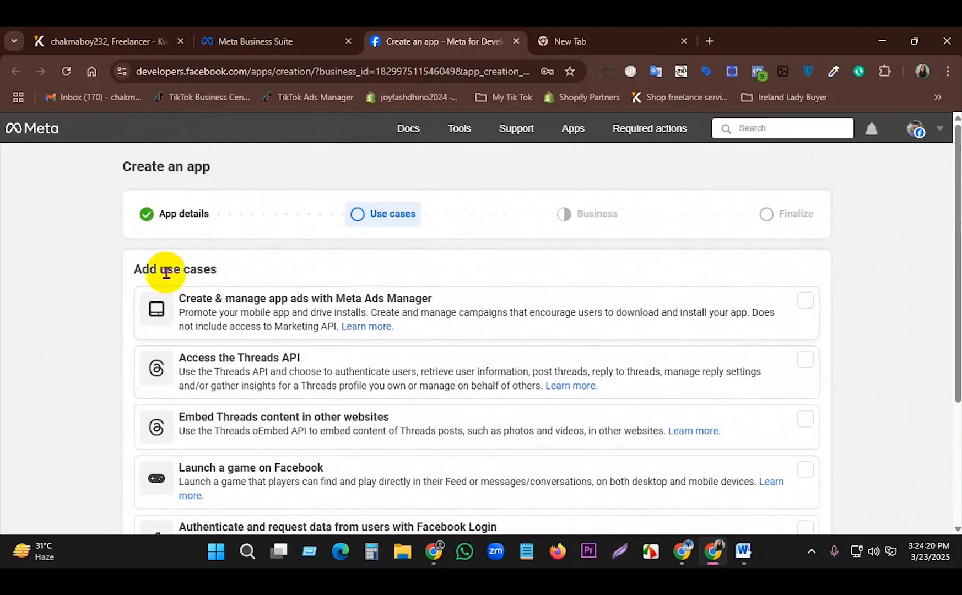
{"action": "scroll", "coordinate": [551, 204], "scroll_direction": "down", "scroll_amount": 1}
{"action": "scroll", "coordinate": [571, 248], "scroll_direction": "down", "scroll_amount": 2}
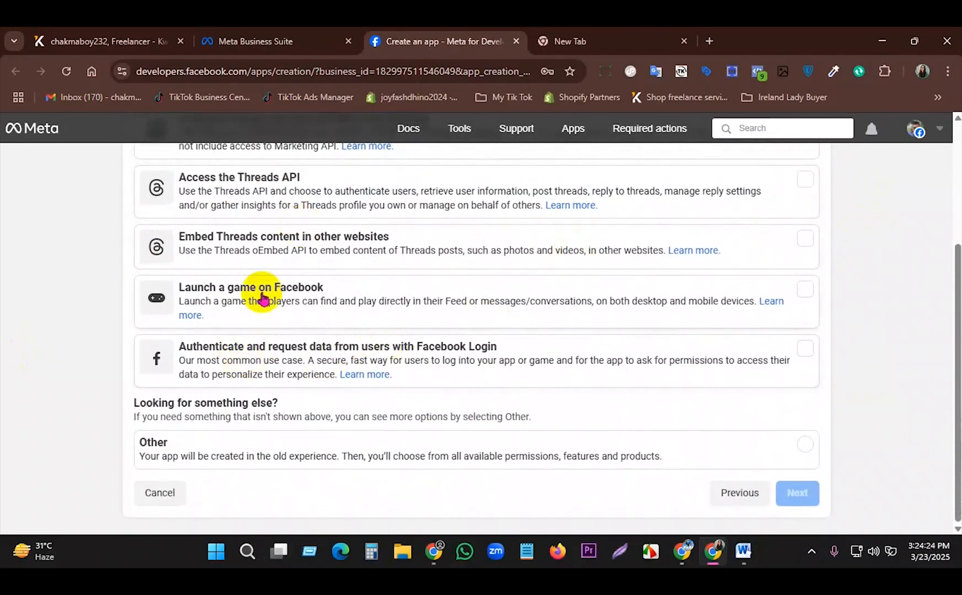
{"action": "scroll", "coordinate": [256, 256], "scroll_direction": "up", "scroll_amount": 3}
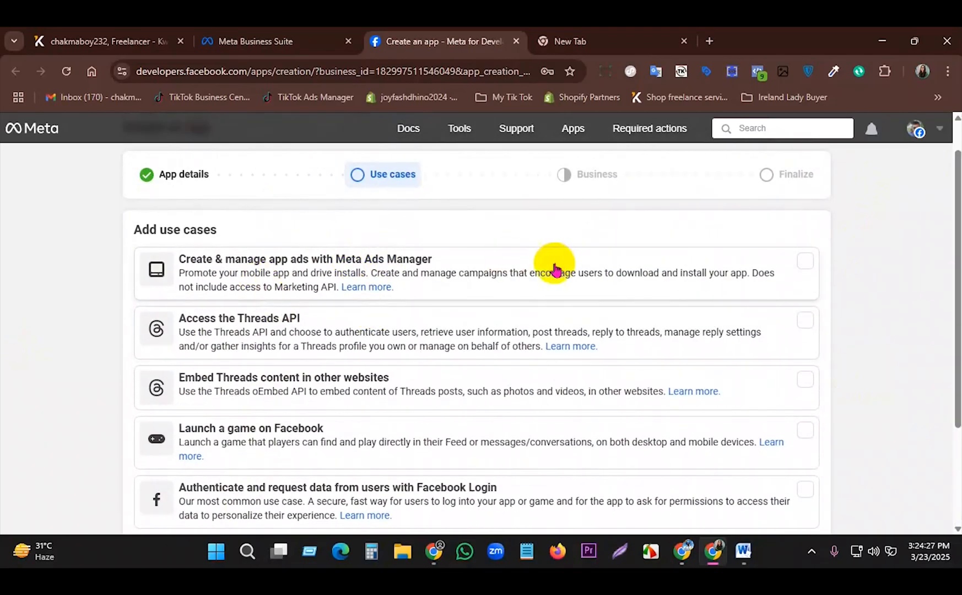
{"action": "scroll", "coordinate": [661, 298], "scroll_direction": "down", "scroll_amount": 2}
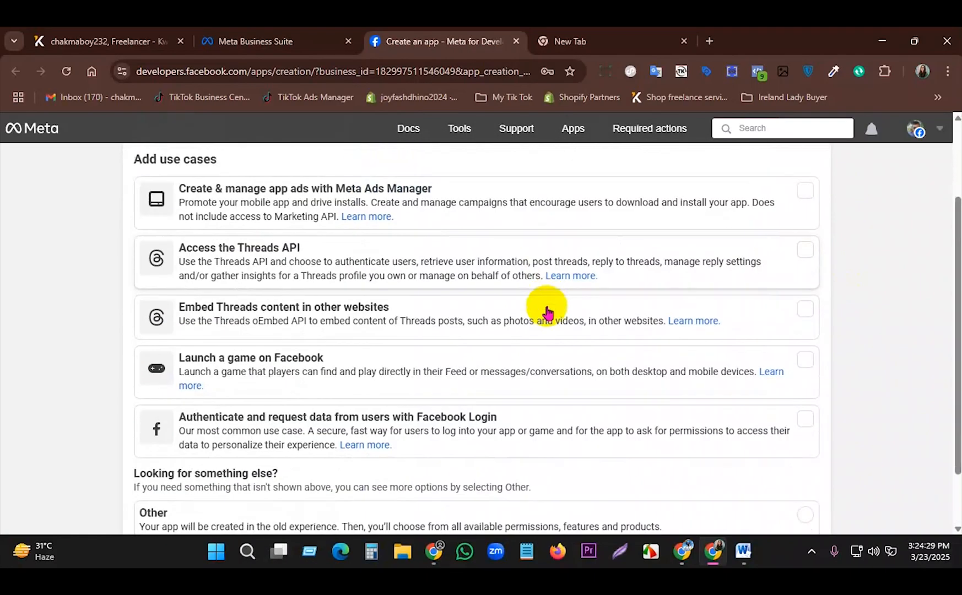
{"action": "scroll", "coordinate": [330, 311], "scroll_direction": "up", "scroll_amount": 2}
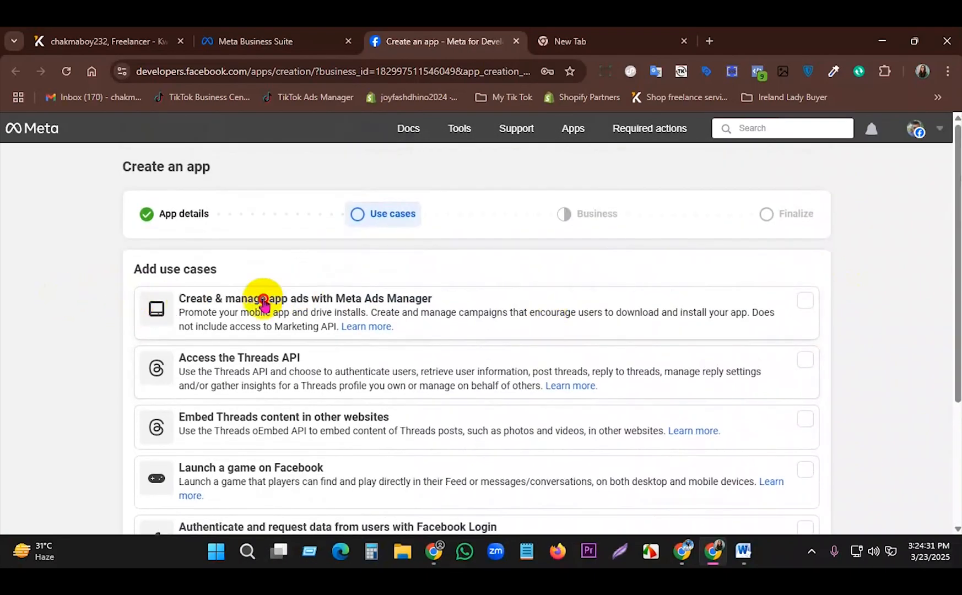
{"action": "left_click", "coordinate": [804, 301]}
{"action": "scroll", "coordinate": [791, 255], "scroll_direction": "down", "scroll_amount": 2}
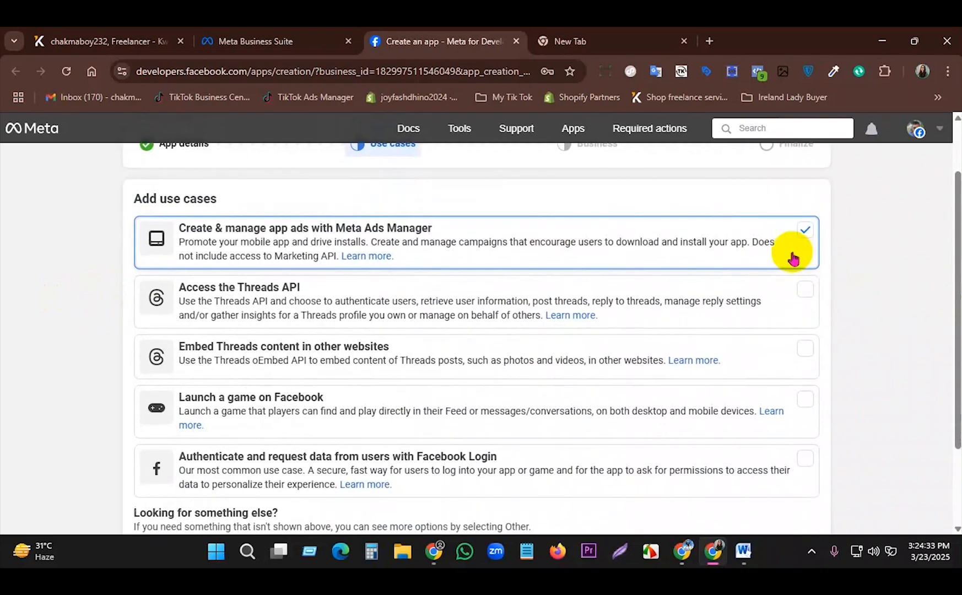
{"action": "scroll", "coordinate": [784, 265], "scroll_direction": "down", "scroll_amount": 2}
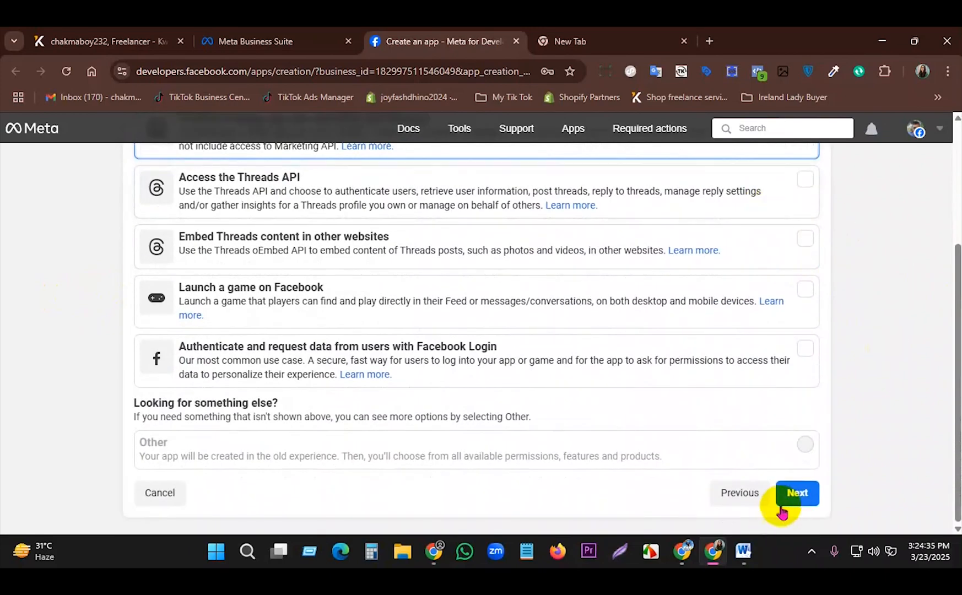
{"action": "left_click", "coordinate": [797, 493]}
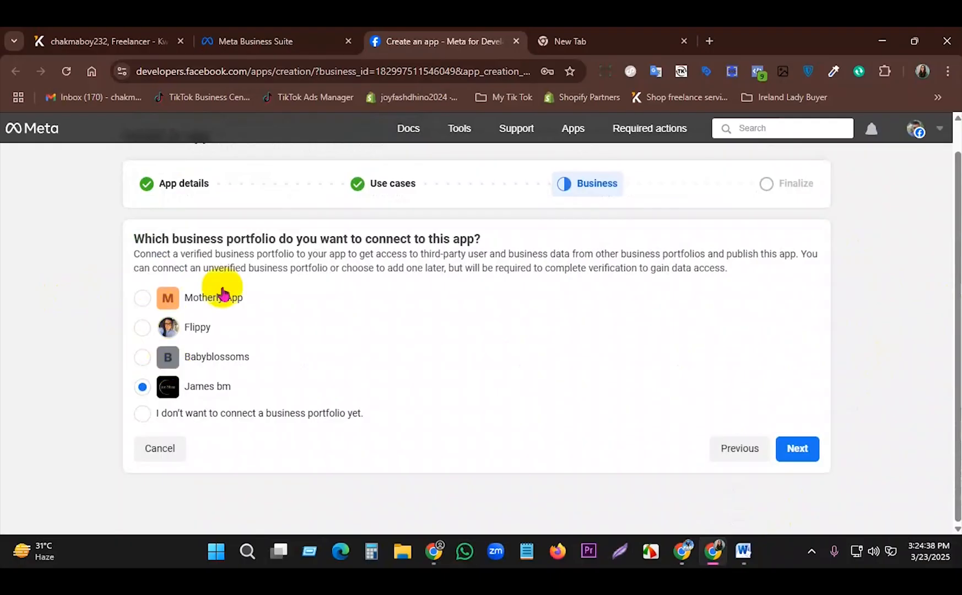
- Read the business portfolio question, keep James bm as the portfolio connected to the app and continue to the final step
{"action": "scroll", "coordinate": [356, 394], "scroll_direction": "up", "scroll_amount": 1}
{"action": "scroll", "coordinate": [455, 353], "scroll_direction": "down", "scroll_amount": 1}
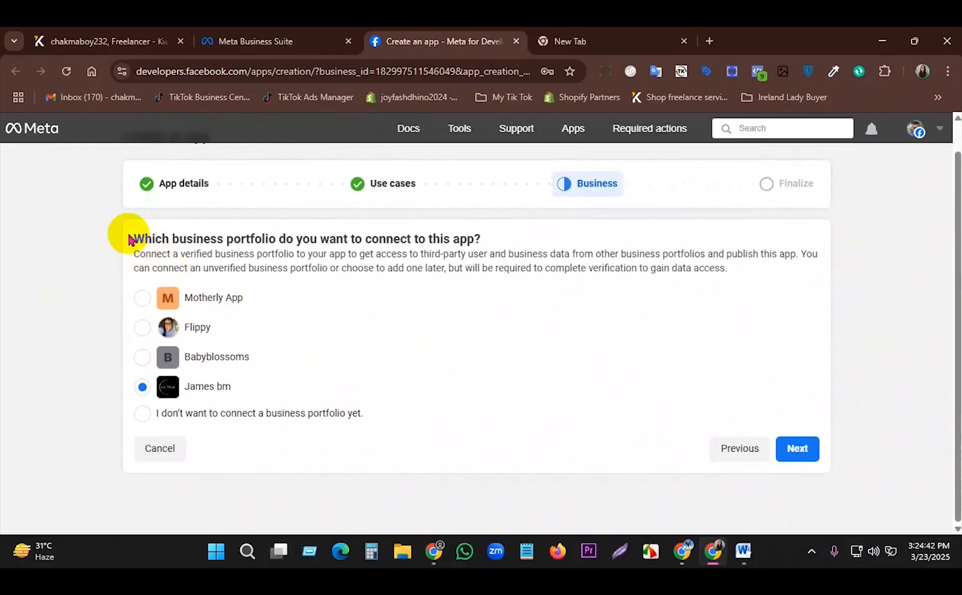
{"action": "left_click_drag", "start_coordinate": [510, 238], "coordinate": [24, 238]}
{"action": "left_click", "coordinate": [166, 238]}
{"action": "left_click_drag", "start_coordinate": [129, 237], "coordinate": [636, 243]}
{"action": "left_click", "coordinate": [558, 230]}
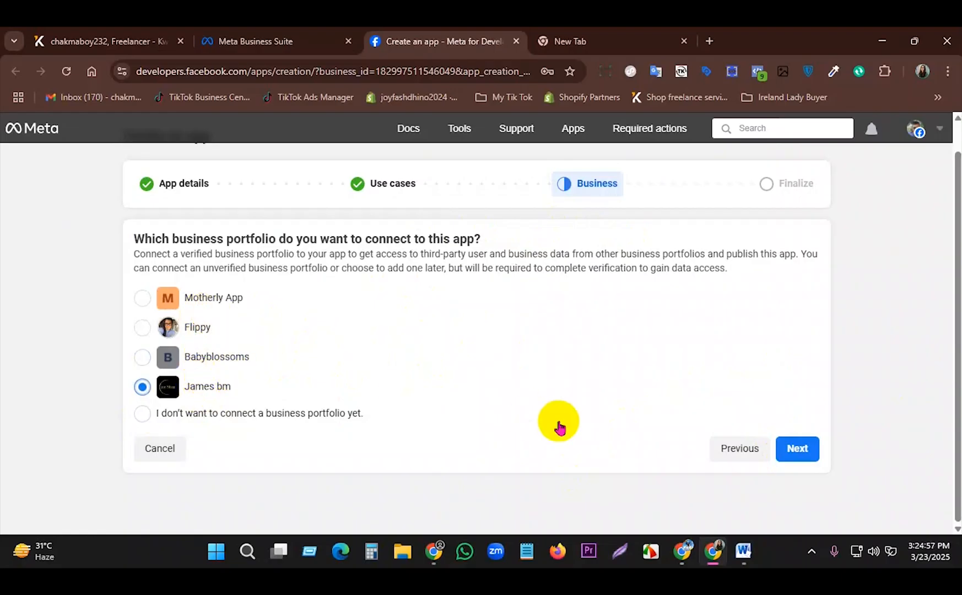
{"action": "left_click", "coordinate": [799, 448]}
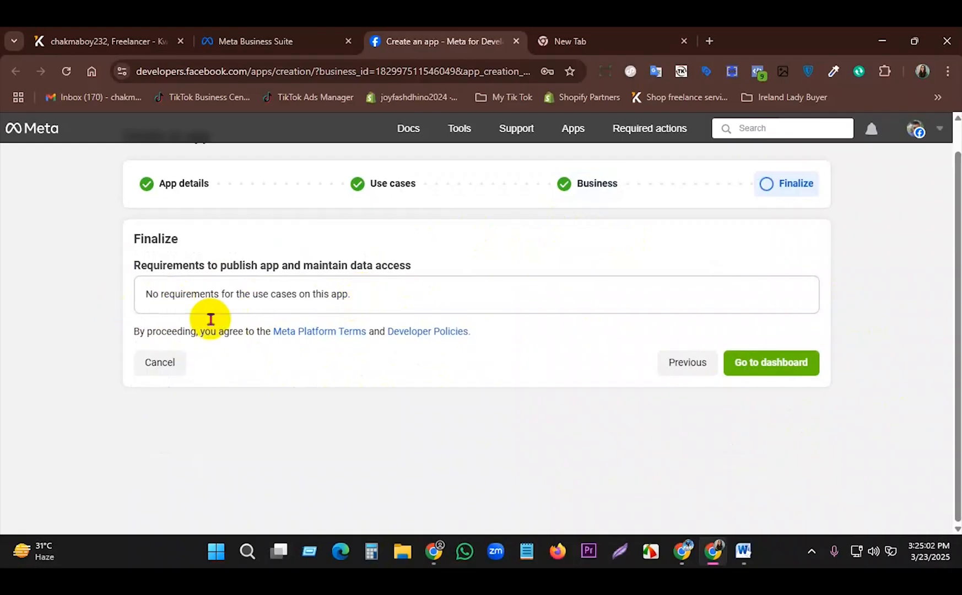
- Review the publishing requirements and finalize the app creation by proceeding to the dashboard
{"action": "triple_click", "coordinate": [344, 296]}
{"action": "left_click", "coordinate": [119, 327]}
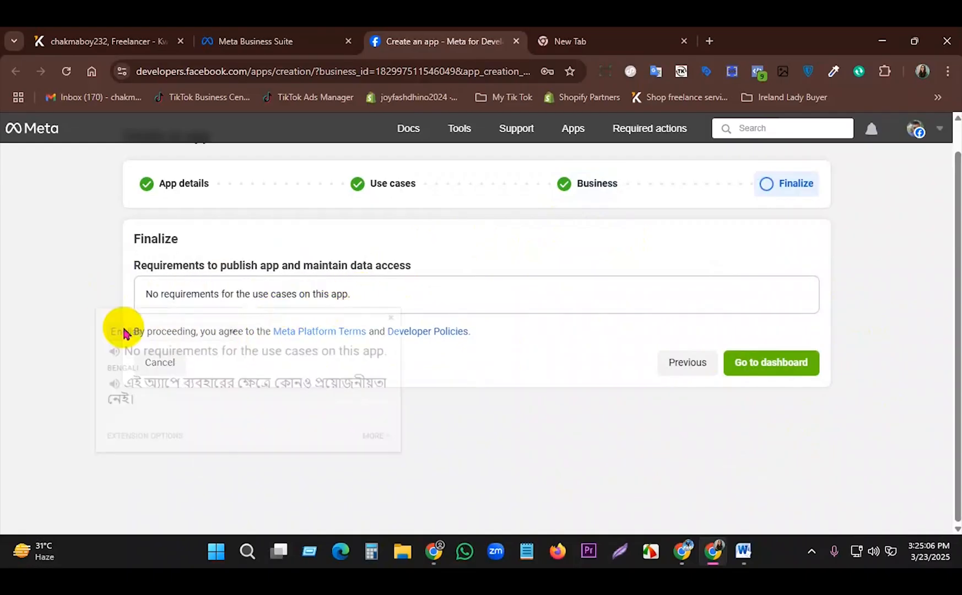
{"action": "left_click", "coordinate": [862, 291]}
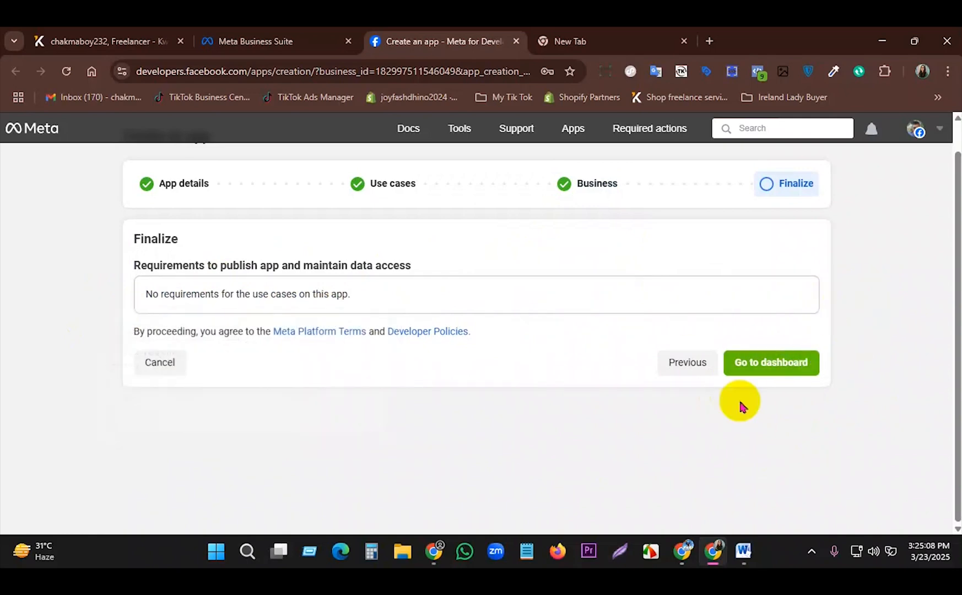
{"action": "left_click_drag", "start_coordinate": [133, 187], "coordinate": [879, 196]}
{"action": "left_click", "coordinate": [737, 361]}
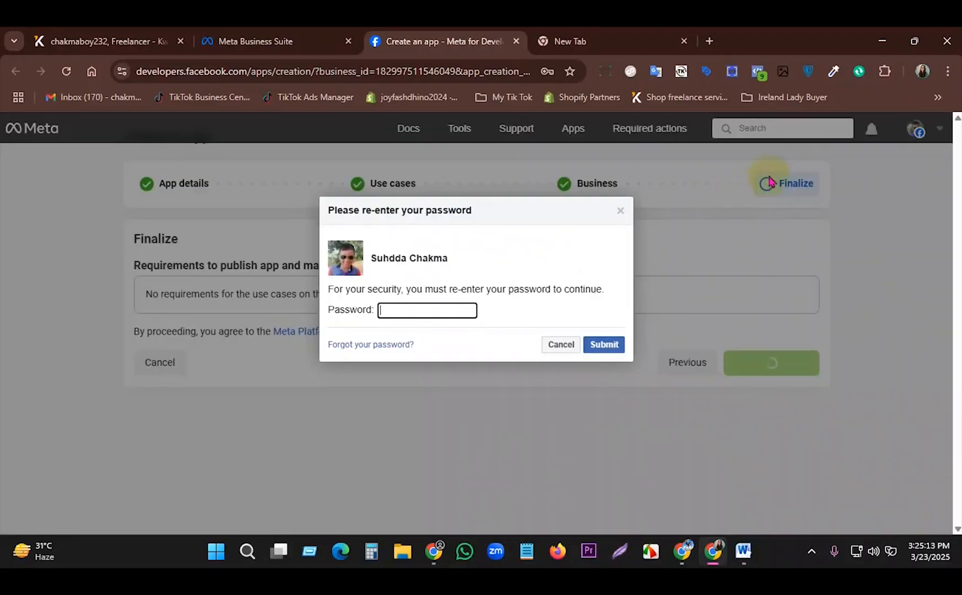
- Re-enter the account password using a saved login and submit it to authorize the app creation
{"action": "left_click", "coordinate": [403, 313]}
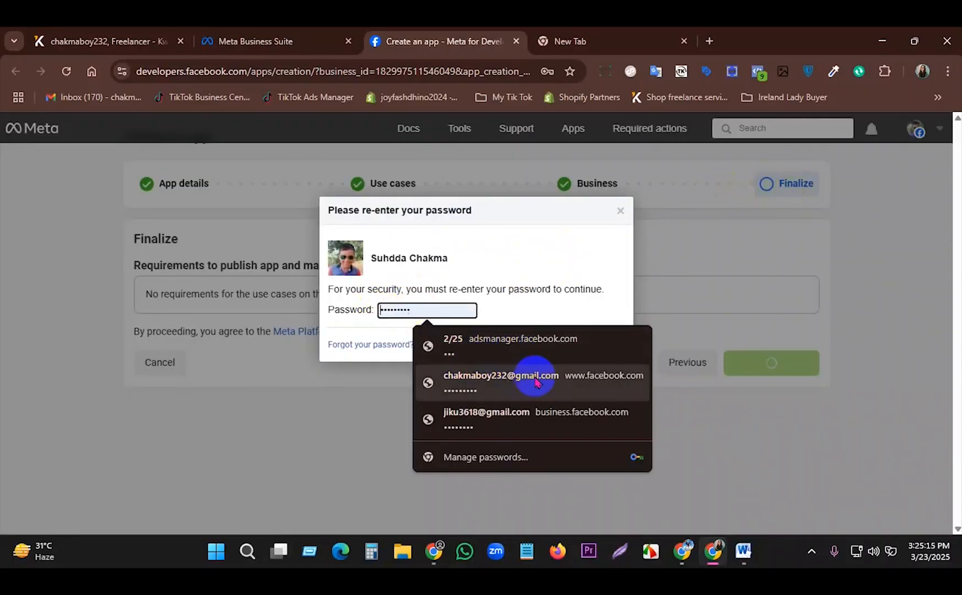
{"action": "left_click", "coordinate": [489, 419]}
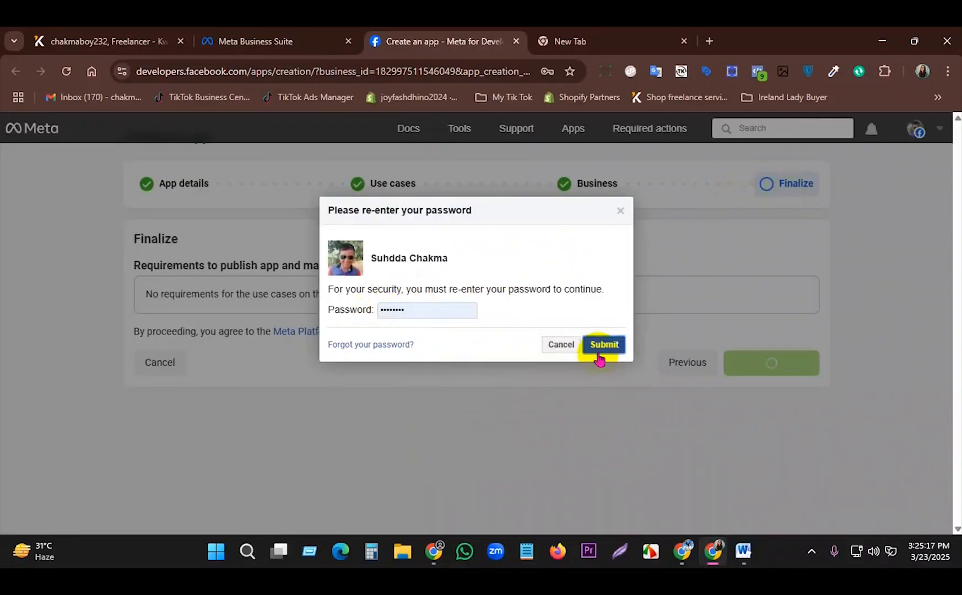
{"action": "left_click", "coordinate": [603, 346]}
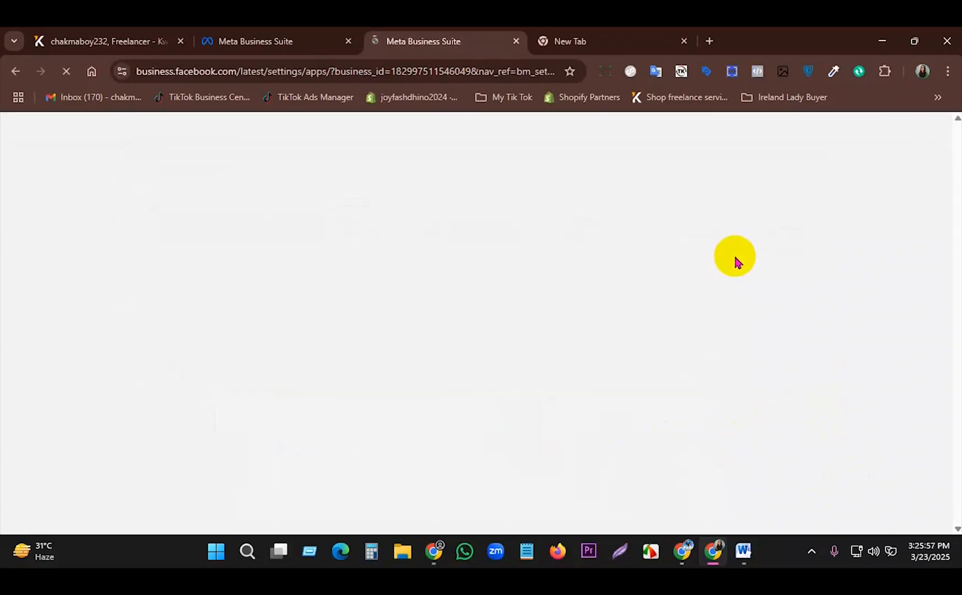
{"action": "left_click", "coordinate": [487, 99]}
{"action": "left_click", "coordinate": [780, 203]}
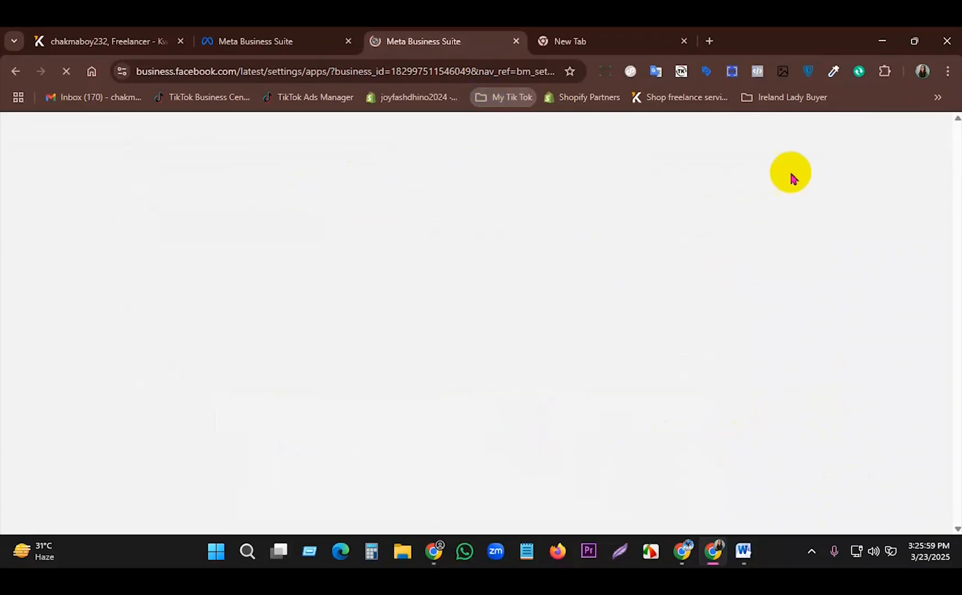
{"action": "left_click", "coordinate": [809, 102]}
{"action": "left_click", "coordinate": [862, 104]}
{"action": "left_click", "coordinate": [469, 282]}
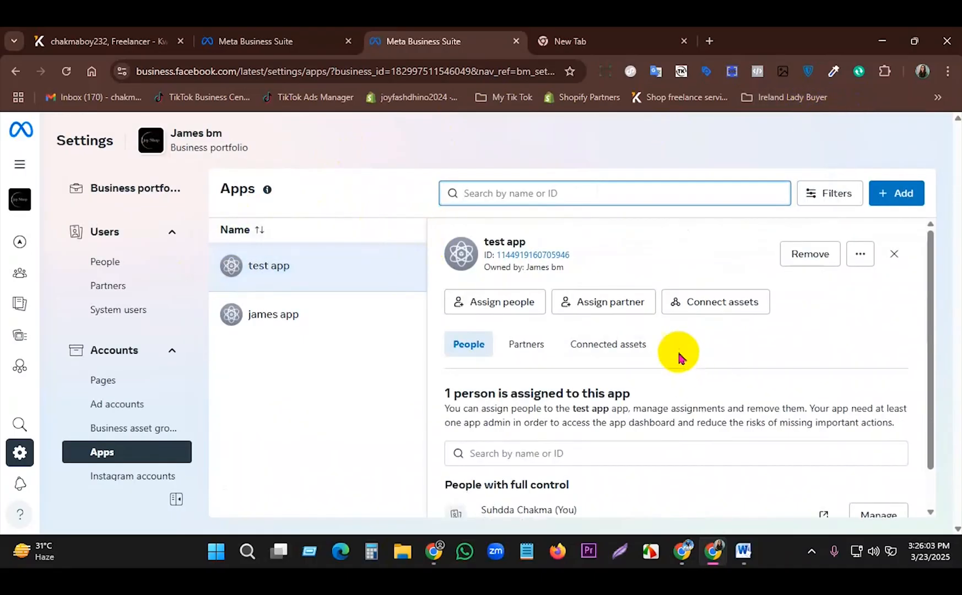
- Examine the new "test app" entry in the Apps list and the people assigned to it
{"action": "left_click_drag", "start_coordinate": [309, 266], "coordinate": [229, 261]}
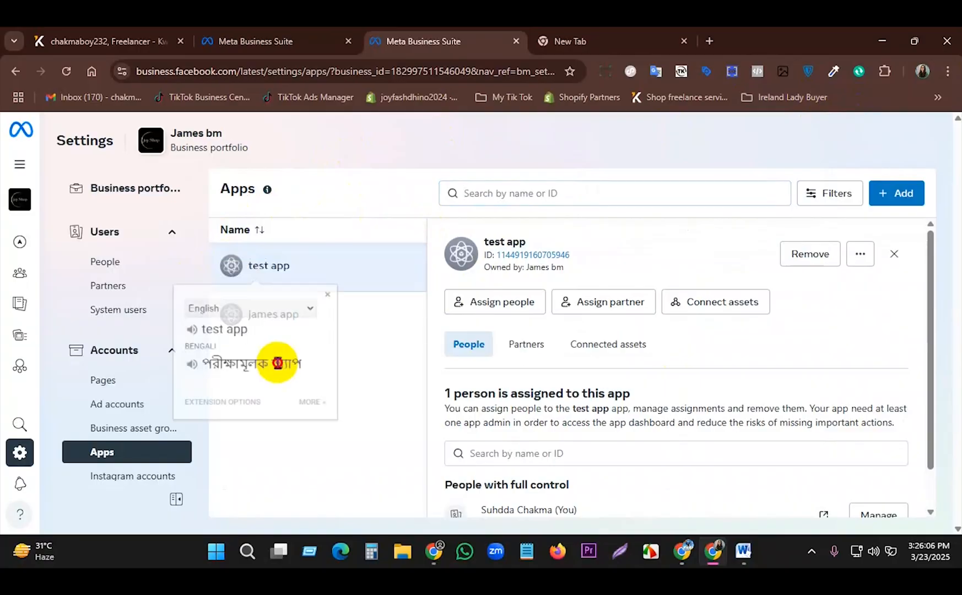
{"action": "scroll", "coordinate": [722, 291], "scroll_direction": "down", "scroll_amount": 2}
{"action": "left_click", "coordinate": [384, 328]}
{"action": "scroll", "coordinate": [189, 326], "scroll_direction": "down", "scroll_amount": 2}
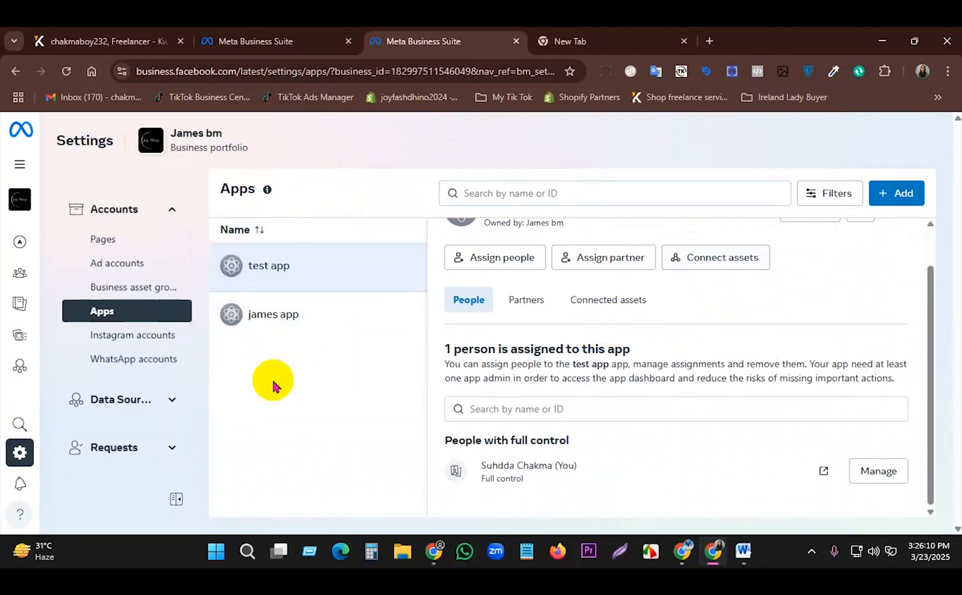
{"action": "scroll", "coordinate": [189, 318], "scroll_direction": "down", "scroll_amount": 5}
{"action": "scroll", "coordinate": [165, 330], "scroll_direction": "up", "scroll_amount": 7}
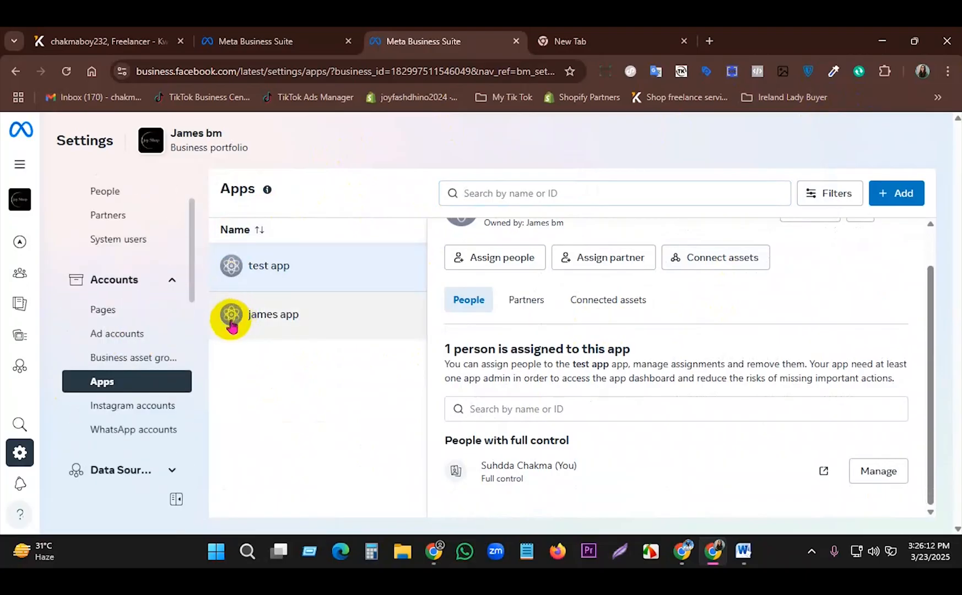
{"action": "left_click", "coordinate": [765, 96]}
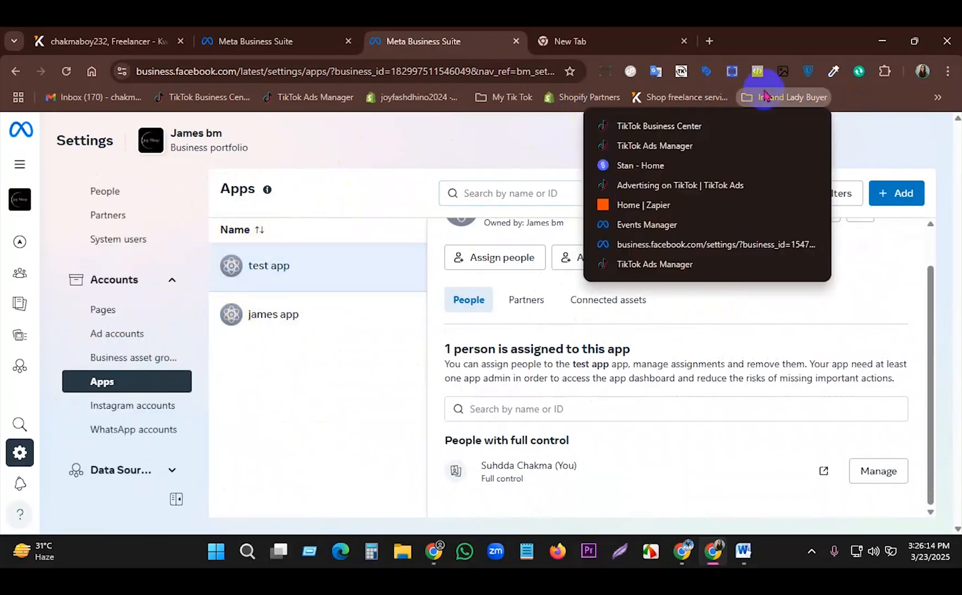
- Look through the Requests and Brand safety settings groups and view Connected apps under Integrations
{"action": "scroll", "coordinate": [112, 393], "scroll_direction": "down", "scroll_amount": 4}
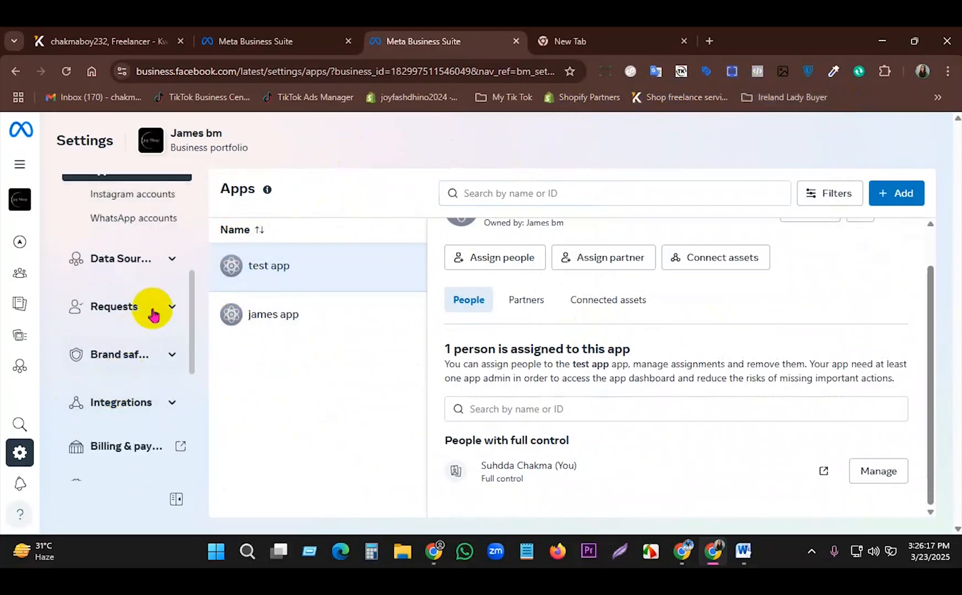
{"action": "left_click", "coordinate": [113, 309]}
{"action": "scroll", "coordinate": [138, 292], "scroll_direction": "down", "scroll_amount": 2}
{"action": "left_click", "coordinate": [136, 270]}
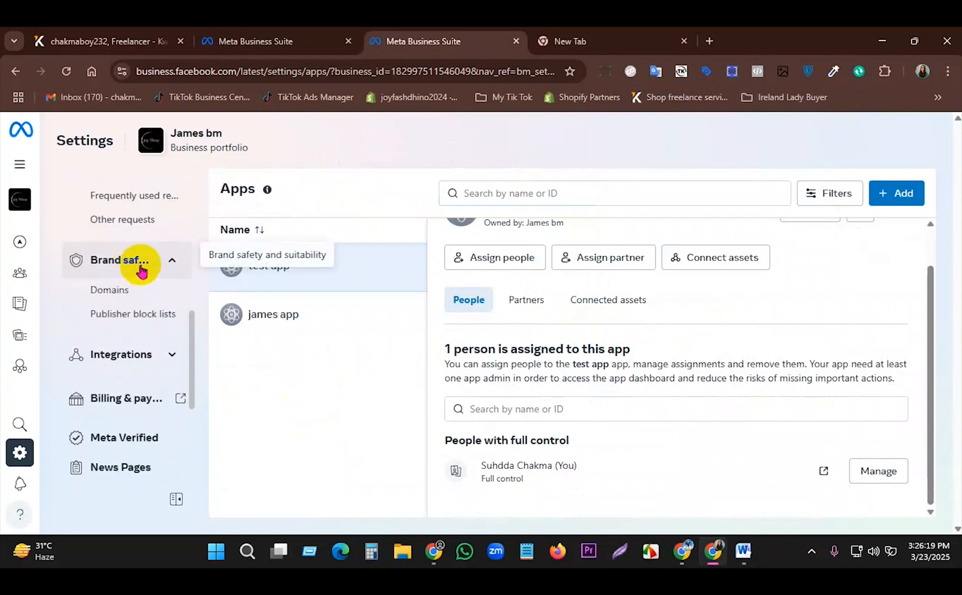
{"action": "left_click", "coordinate": [145, 361]}
{"action": "left_click", "coordinate": [127, 384]}
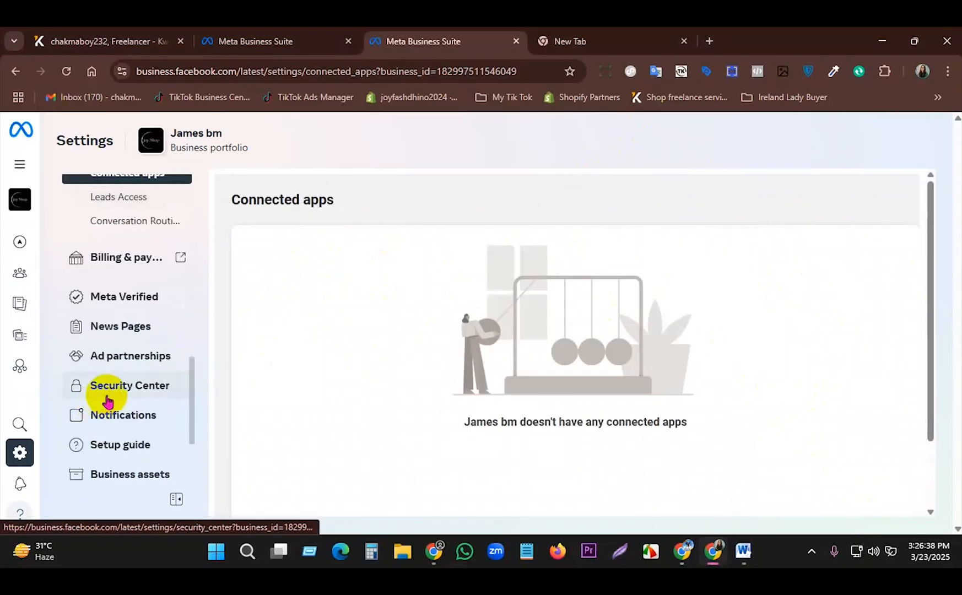
- Return to the Accounts settings group and view the business portfolio's Ad accounts
{"action": "scroll", "coordinate": [108, 400], "scroll_direction": "up", "scroll_amount": 6}
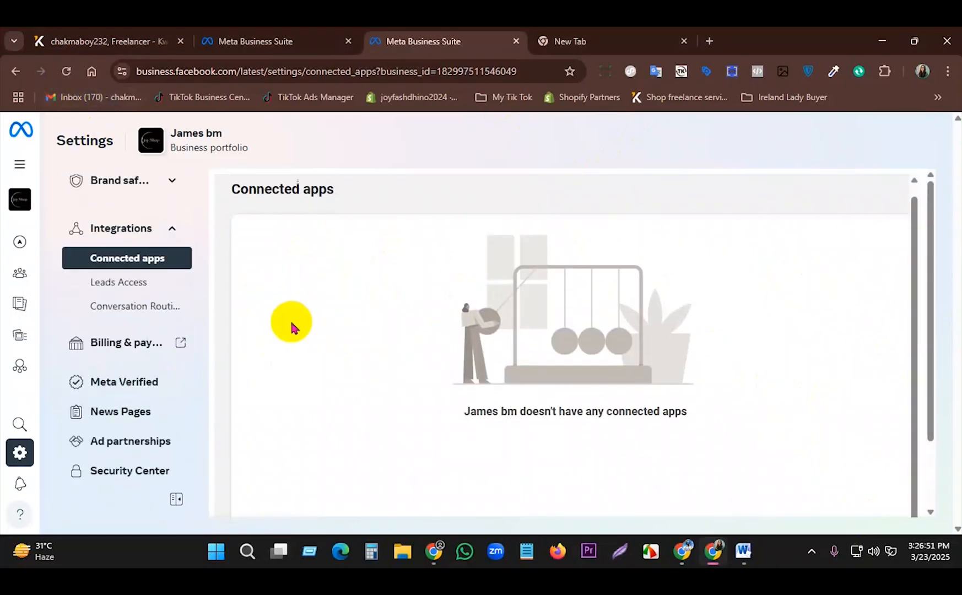
{"action": "scroll", "coordinate": [107, 327], "scroll_direction": "up", "scroll_amount": 4}
{"action": "scroll", "coordinate": [137, 365], "scroll_direction": "down", "scroll_amount": 1}
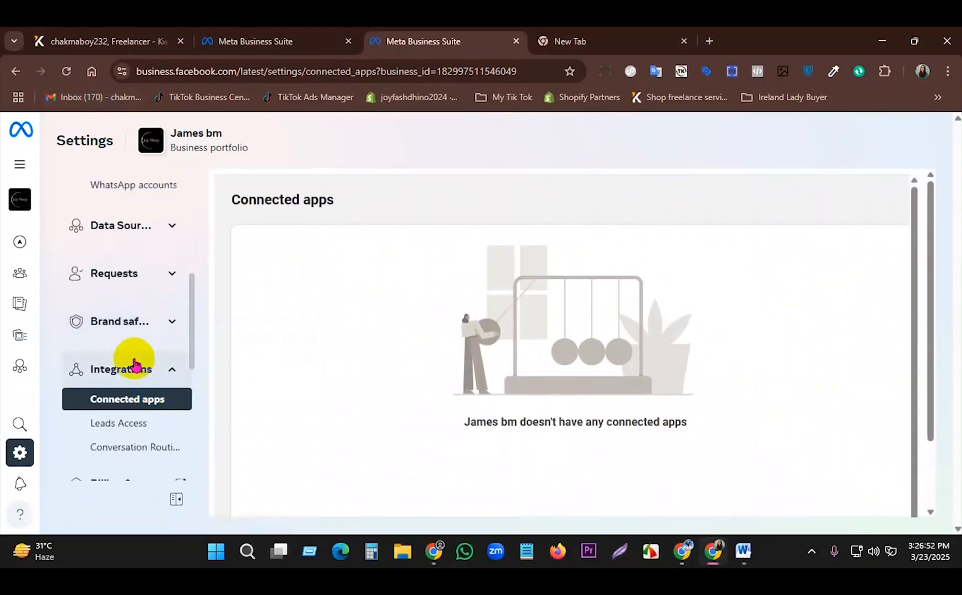
{"action": "left_click", "coordinate": [134, 320]}
{"action": "scroll", "coordinate": [175, 326], "scroll_direction": "up", "scroll_amount": 4}
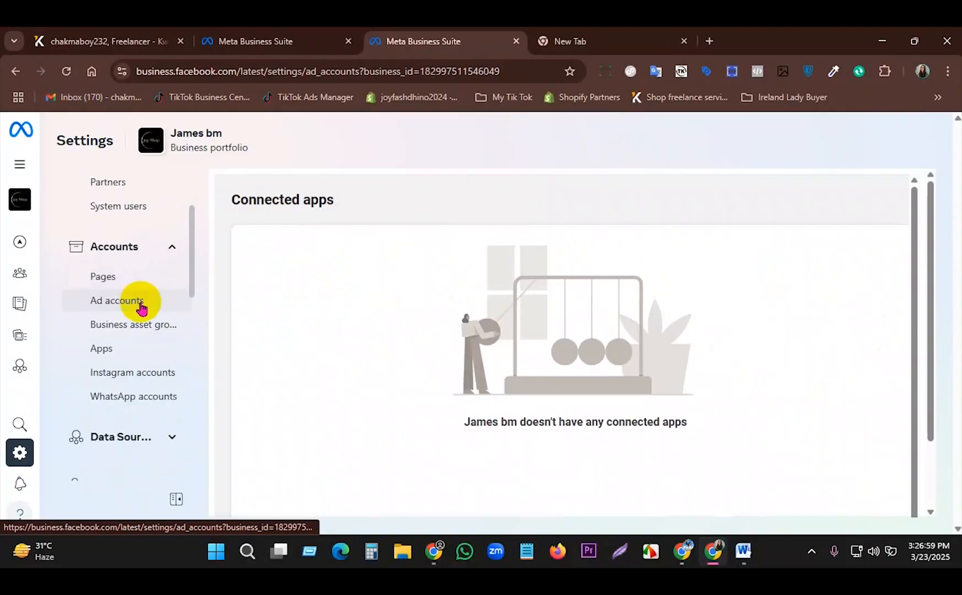
{"action": "left_click", "coordinate": [142, 308]}
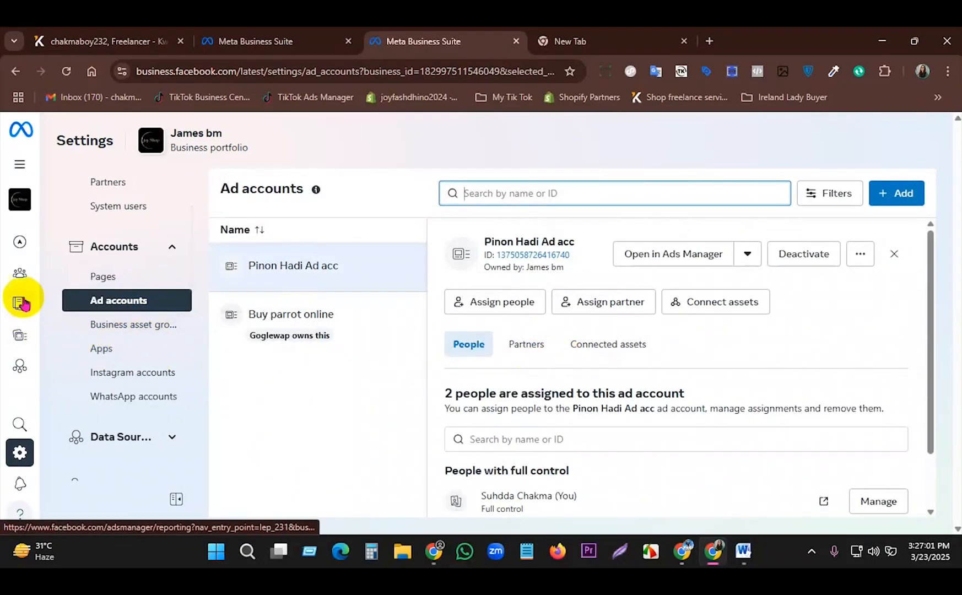
- Display the complete list of business tools and open Settings from its Manage group
{"action": "mouse_move", "coordinate": [40, 383]}
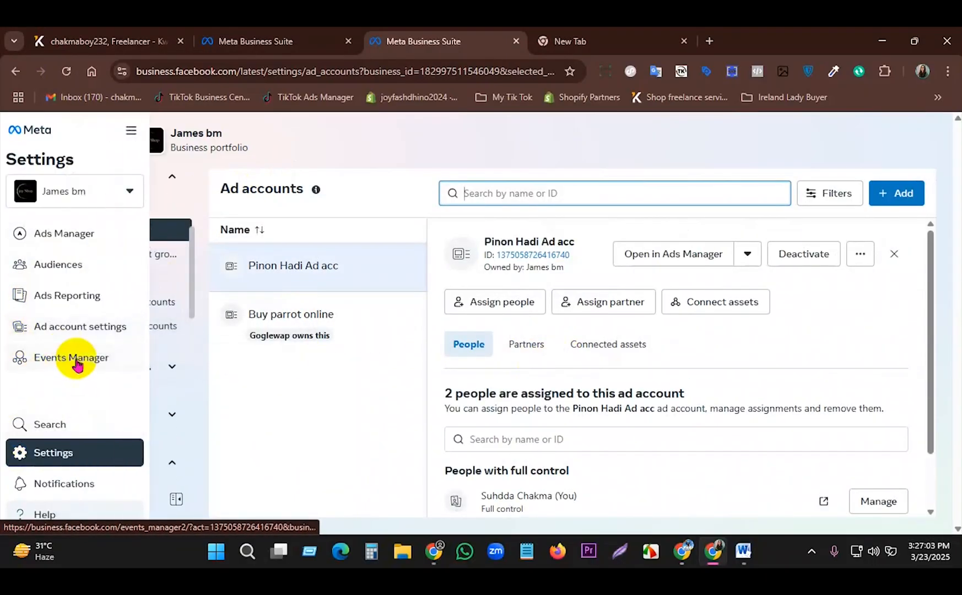
{"action": "left_click", "coordinate": [131, 130]}
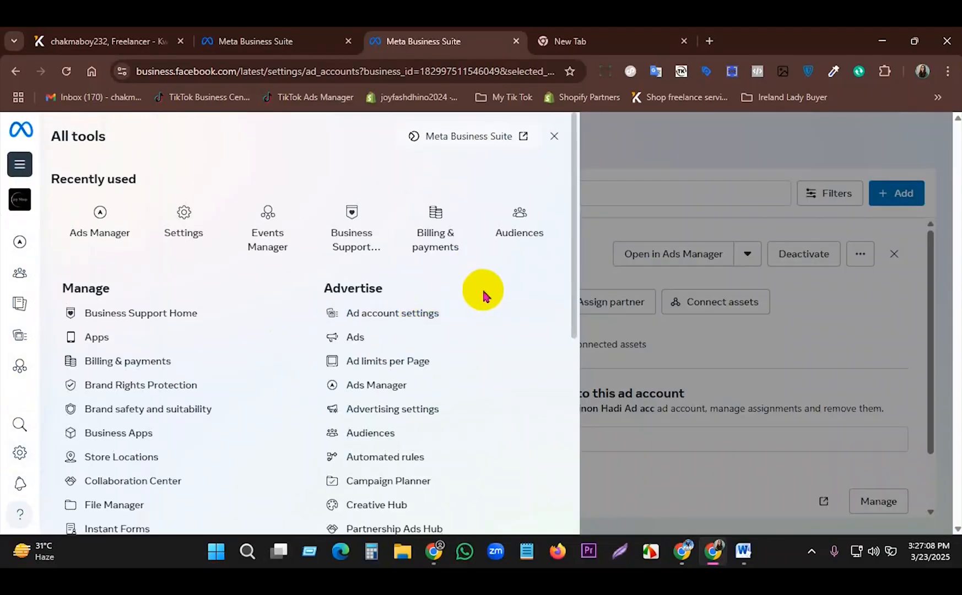
{"action": "scroll", "coordinate": [365, 275], "scroll_direction": "down", "scroll_amount": 7}
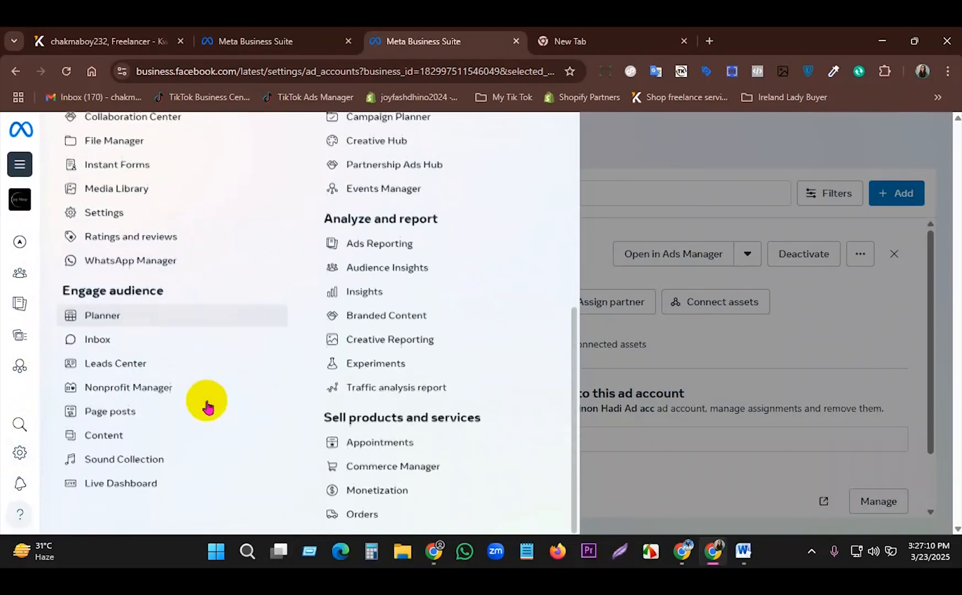
{"action": "right_click", "coordinate": [142, 215]}
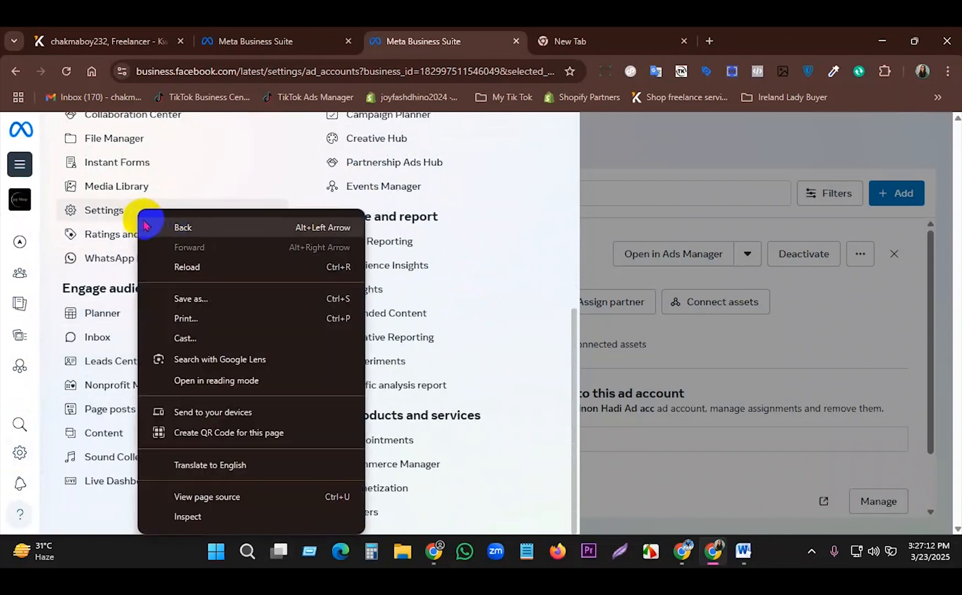
{"action": "right_click", "coordinate": [120, 211]}
{"action": "left_click", "coordinate": [108, 213]}
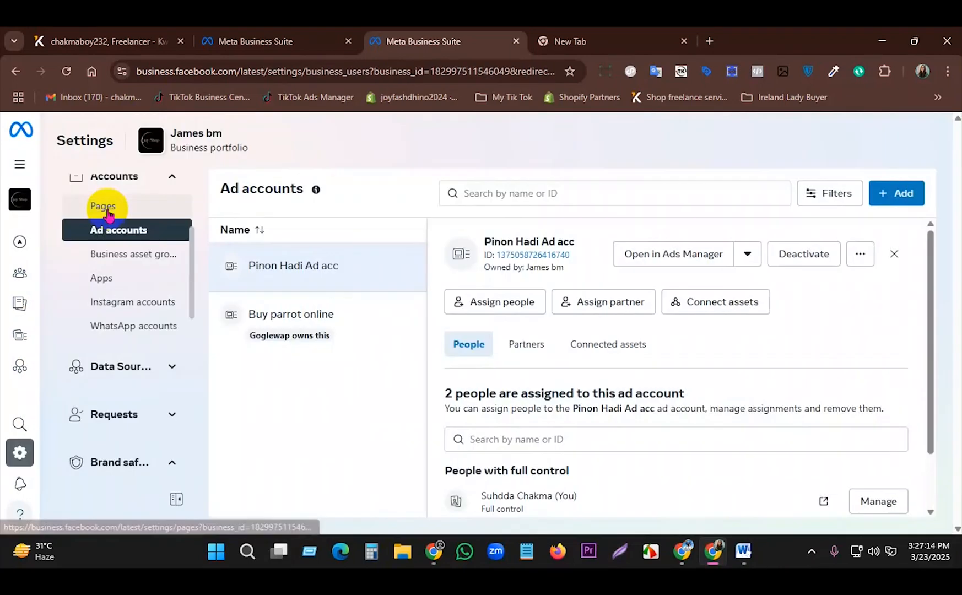
- Open Business Manager from the James bm portfolio's settings list
{"action": "scroll", "coordinate": [137, 436], "scroll_direction": "down", "scroll_amount": 4}
{"action": "scroll", "coordinate": [138, 435], "scroll_direction": "down", "scroll_amount": 6}
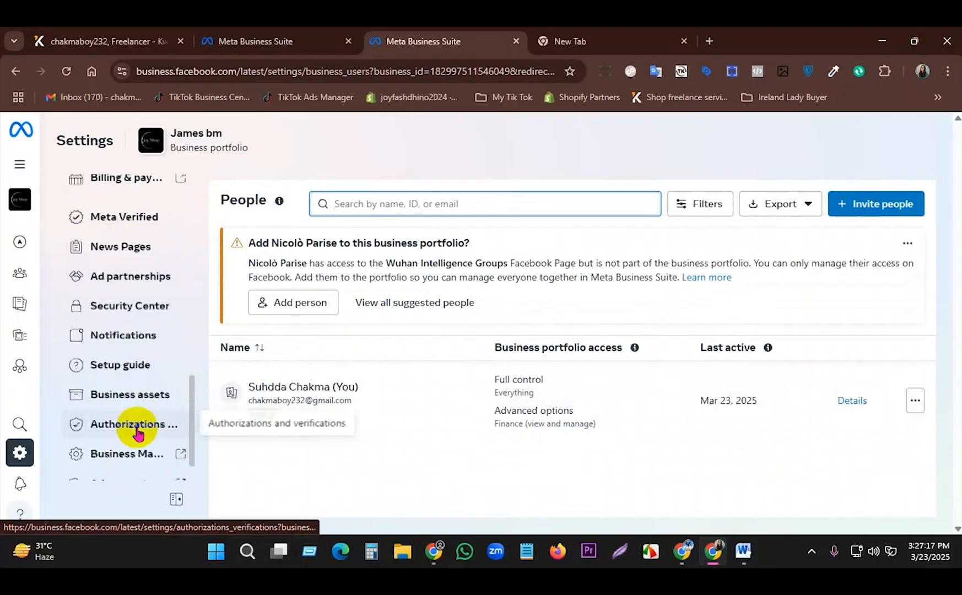
{"action": "left_click", "coordinate": [146, 421]}
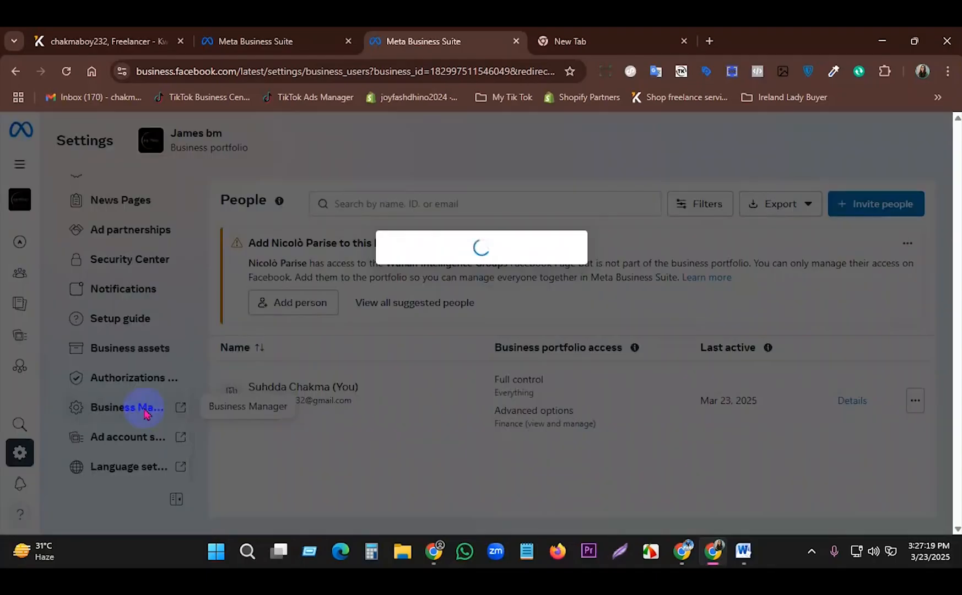
{"action": "left_click", "coordinate": [492, 324]}
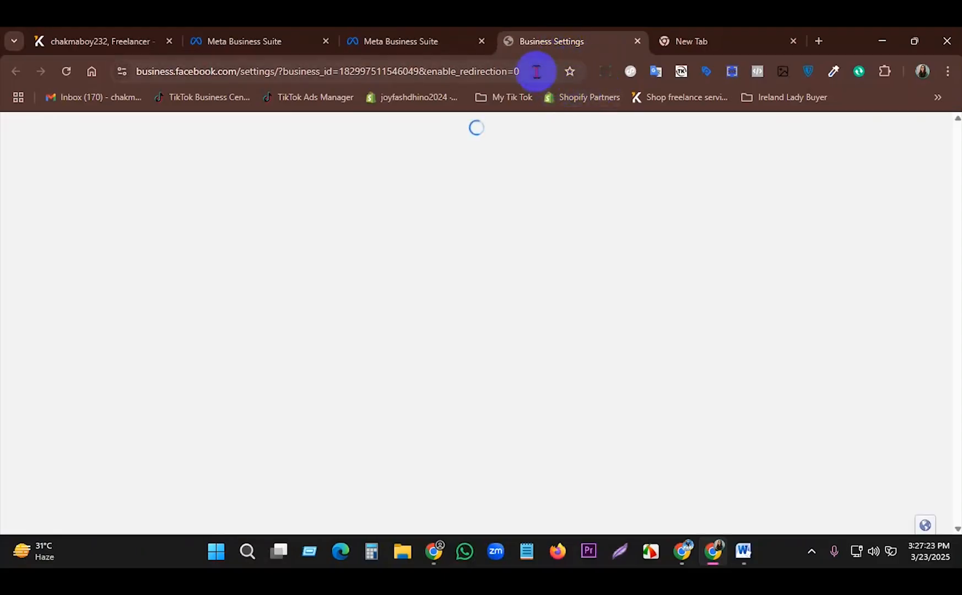
{"action": "left_click", "coordinate": [536, 73]}
- View the portfolio's Apps under Accounts and select "test app" to check its details
{"action": "scroll", "coordinate": [86, 427], "scroll_direction": "down", "scroll_amount": 2}
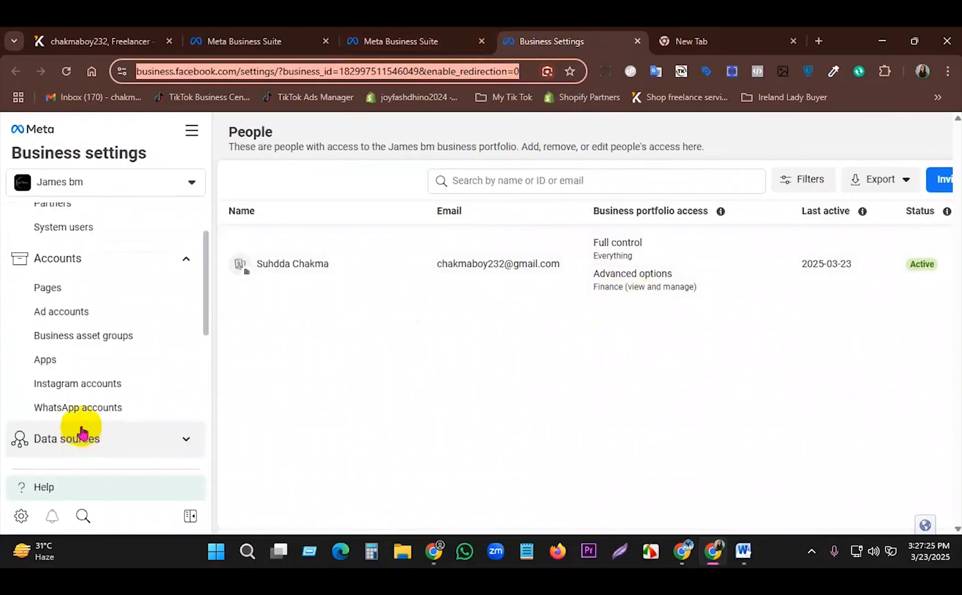
{"action": "left_click", "coordinate": [59, 343]}
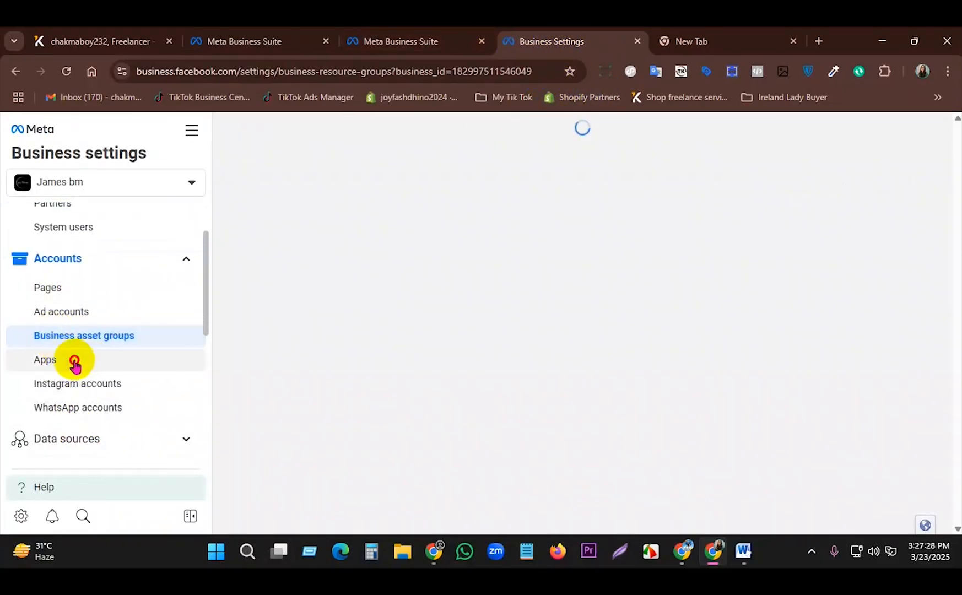
{"action": "left_click", "coordinate": [70, 361]}
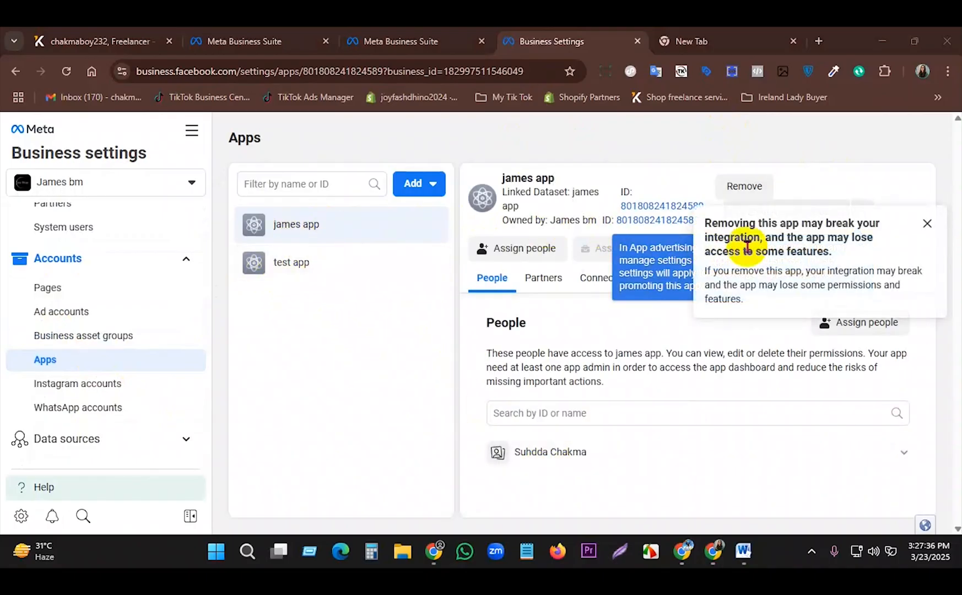
{"action": "left_click", "coordinate": [927, 224]}
{"action": "left_click", "coordinate": [860, 248]}
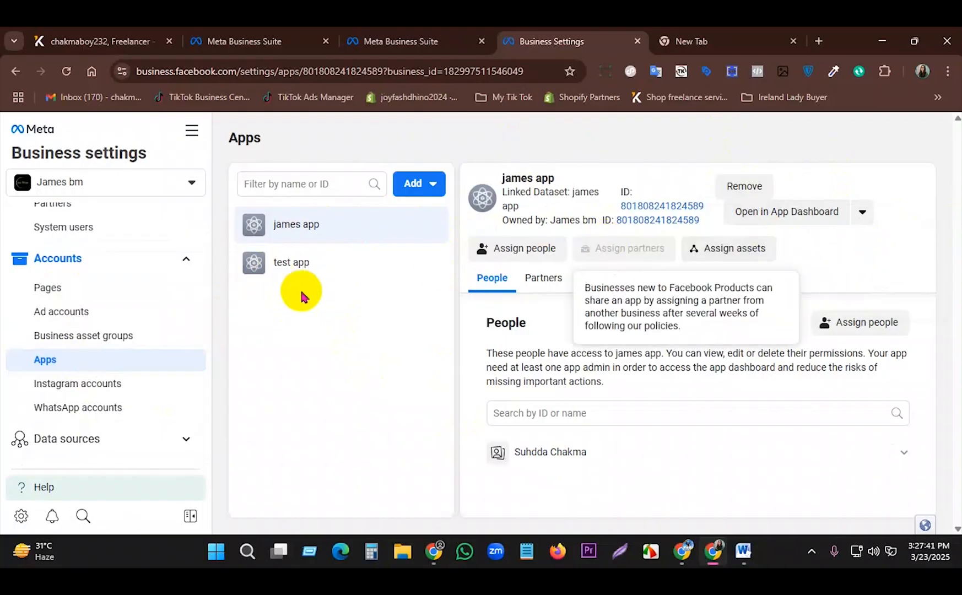
{"action": "left_click_drag", "start_coordinate": [305, 271], "coordinate": [315, 270]}
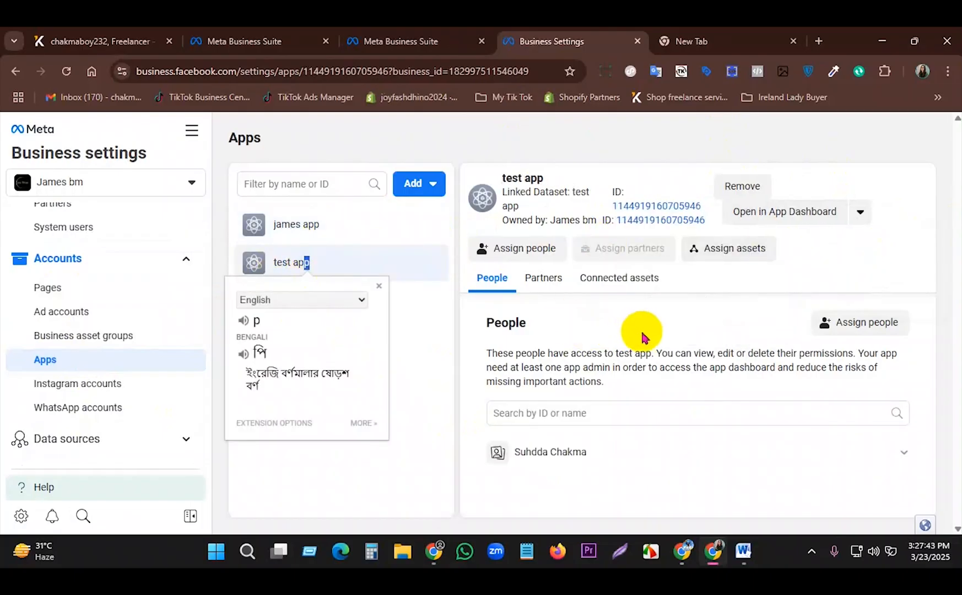
{"action": "left_click", "coordinate": [430, 334]}
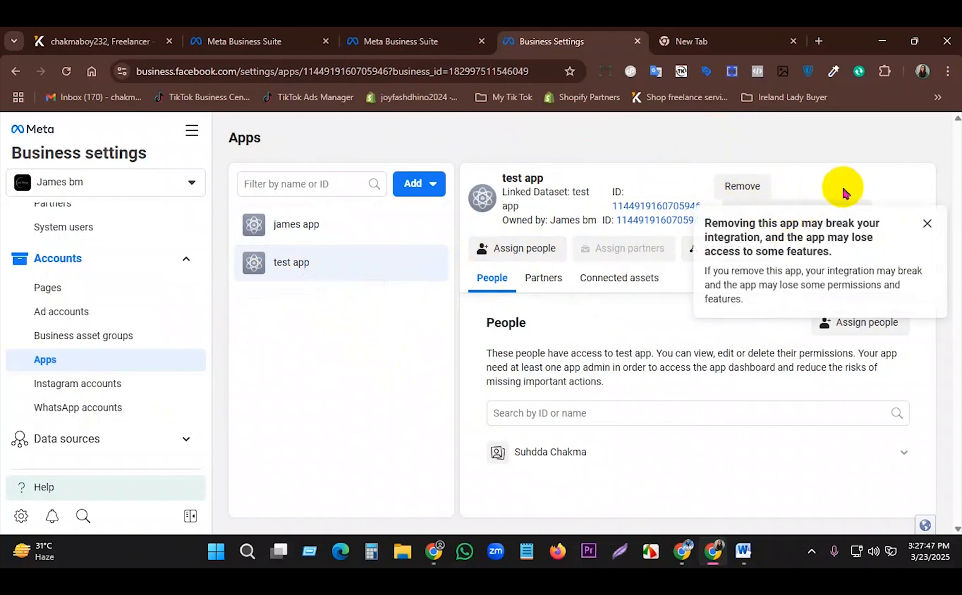
- Open "test app" in the App Dashboard and dismiss the welcome message
{"action": "left_click", "coordinate": [813, 214]}
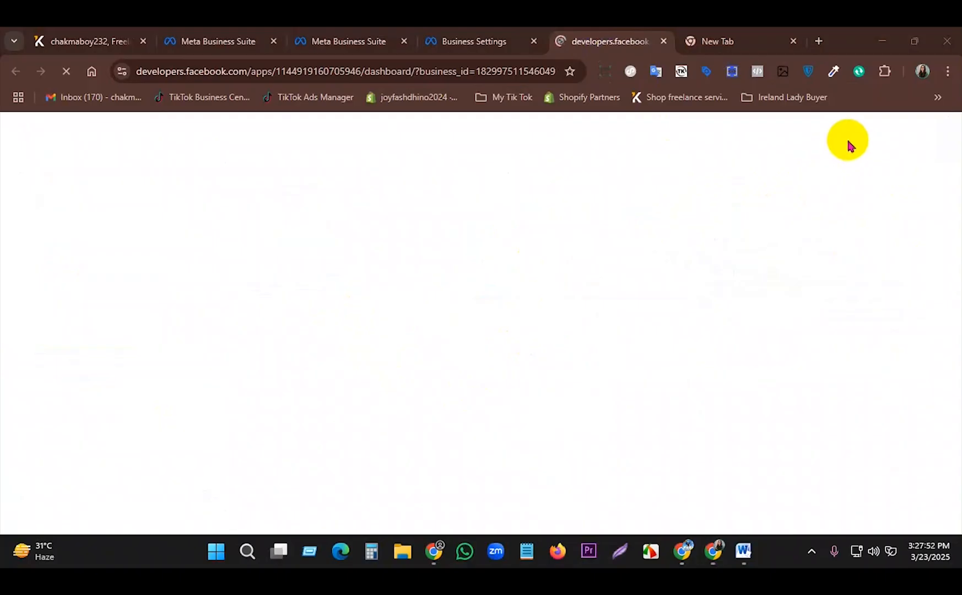
{"action": "left_click", "coordinate": [531, 132]}
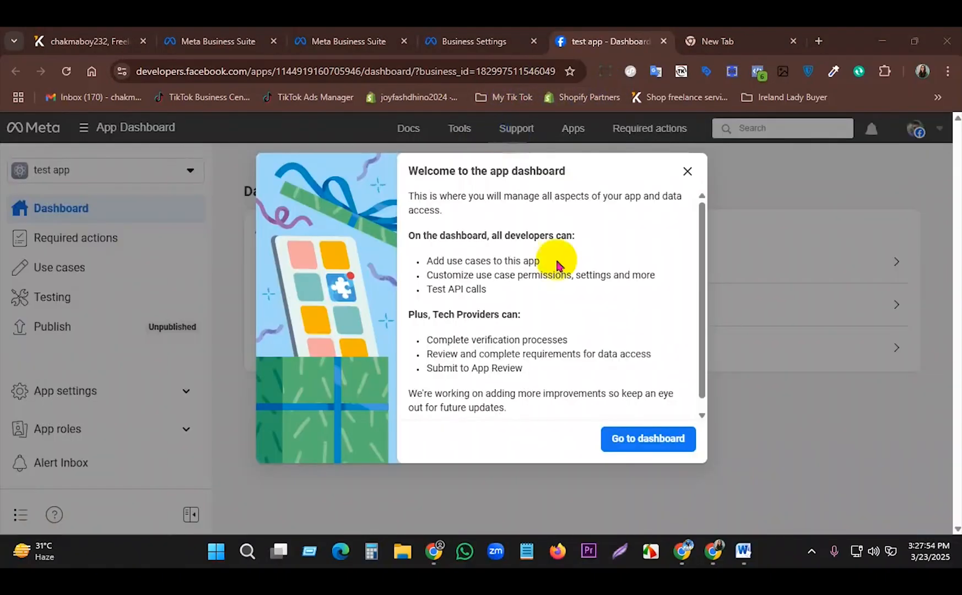
{"action": "left_click", "coordinate": [688, 172]}
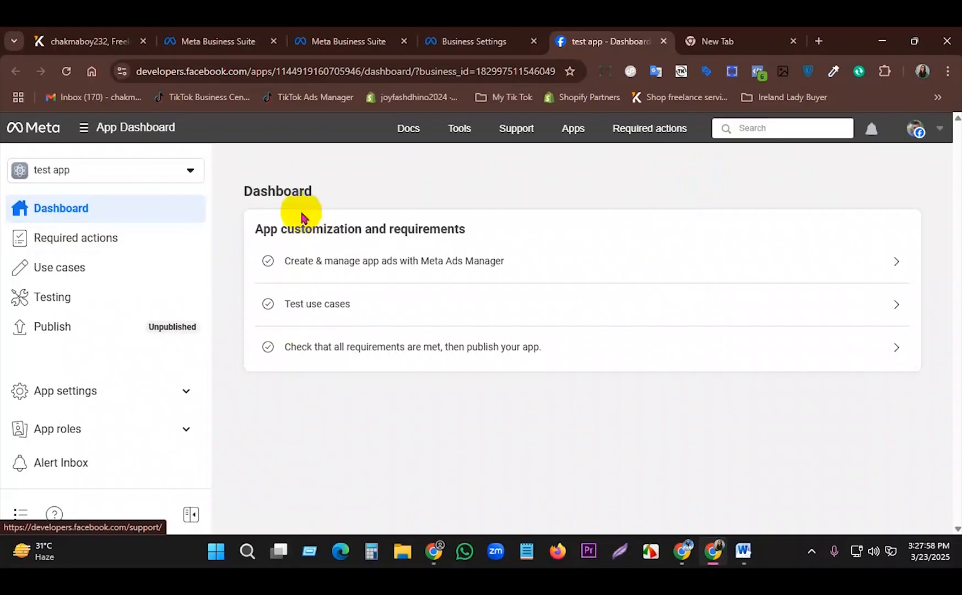
- Review the app customization and requirements list and open its "Create & manage app ads with Meta Ads Manager" item
{"action": "left_click_drag", "start_coordinate": [251, 241], "coordinate": [569, 414]}
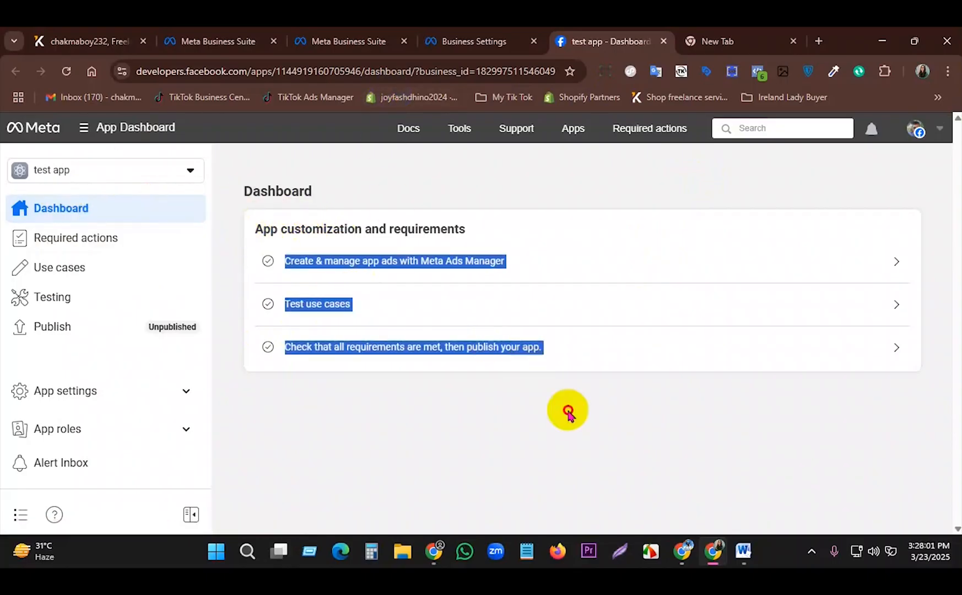
{"action": "left_click", "coordinate": [699, 186]}
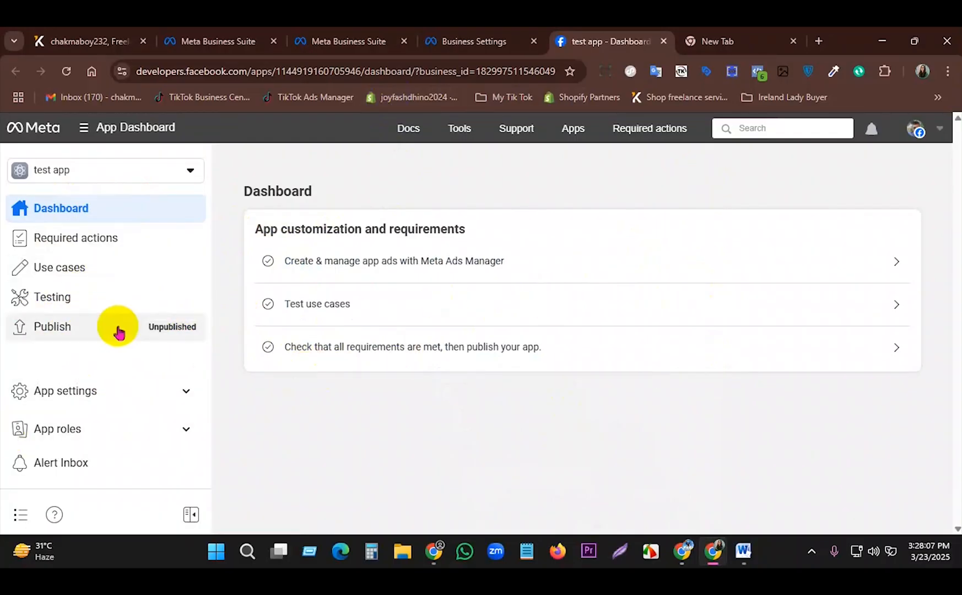
{"action": "left_click", "coordinate": [54, 214]}
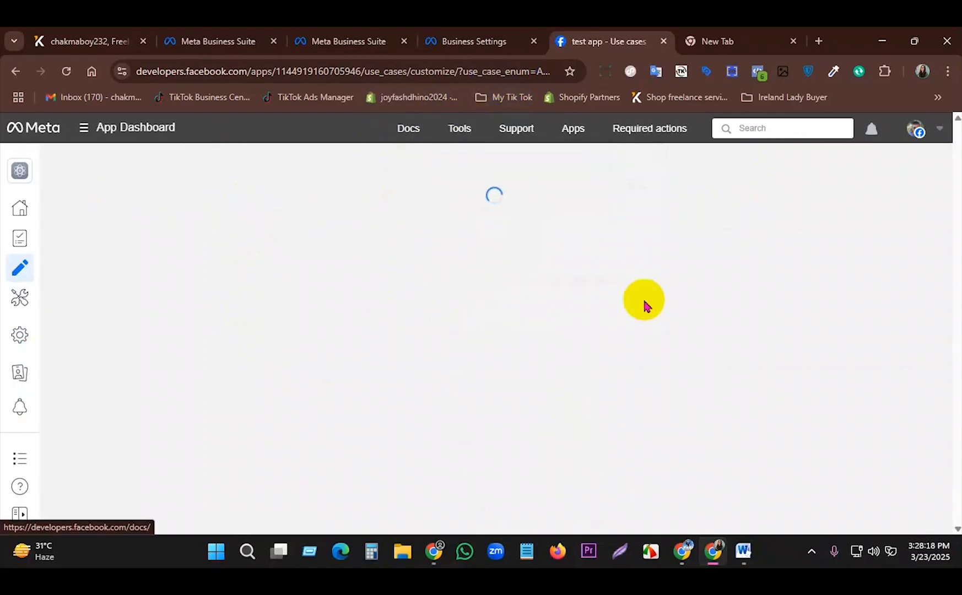
{"action": "left_click", "coordinate": [284, 273]}
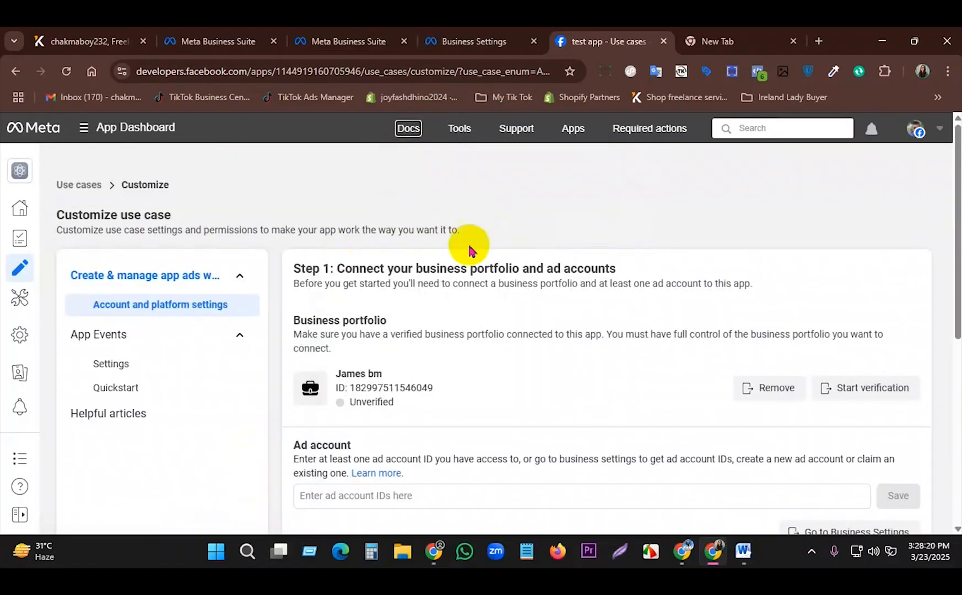
- Examine the Customize use case page: business portfolio, ad account, platforms and app stores, and App Events
{"action": "scroll", "coordinate": [498, 241], "scroll_direction": "down", "scroll_amount": 6}
{"action": "scroll", "coordinate": [497, 241], "scroll_direction": "up", "scroll_amount": 4}
{"action": "scroll", "coordinate": [366, 349], "scroll_direction": "up", "scroll_amount": 1}
{"action": "left_click", "coordinate": [369, 393]}
{"action": "scroll", "coordinate": [408, 350], "scroll_direction": "down", "scroll_amount": 3}
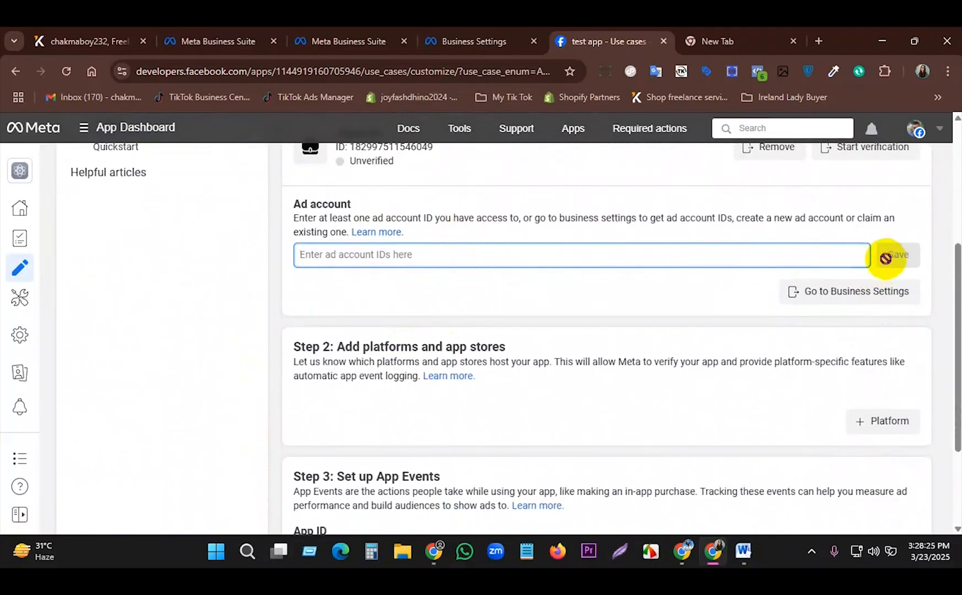
{"action": "scroll", "coordinate": [777, 258], "scroll_direction": "down", "scroll_amount": 3}
{"action": "scroll", "coordinate": [552, 436], "scroll_direction": "up", "scroll_amount": 6}
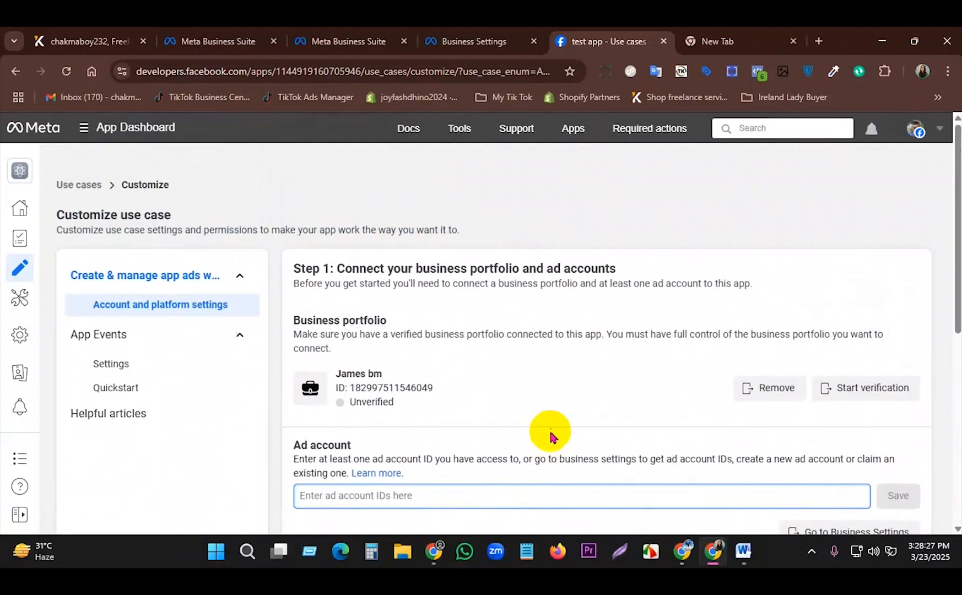
{"action": "scroll", "coordinate": [552, 434], "scroll_direction": "down", "scroll_amount": 5}
{"action": "scroll", "coordinate": [554, 432], "scroll_direction": "down", "scroll_amount": 1}
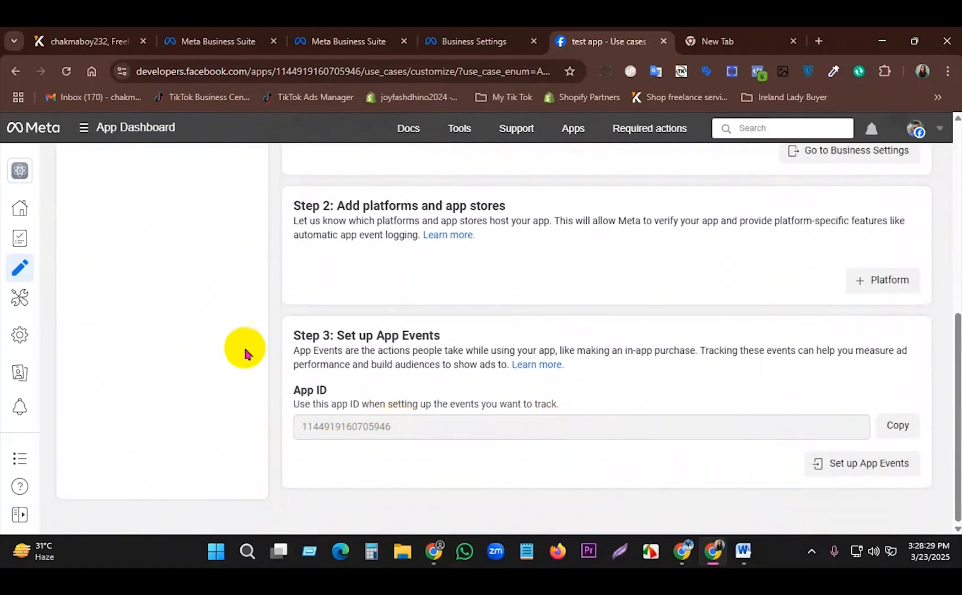
- Copy the App ID from the Set up App Events section
{"action": "left_click_drag", "start_coordinate": [414, 423], "coordinate": [323, 426]}
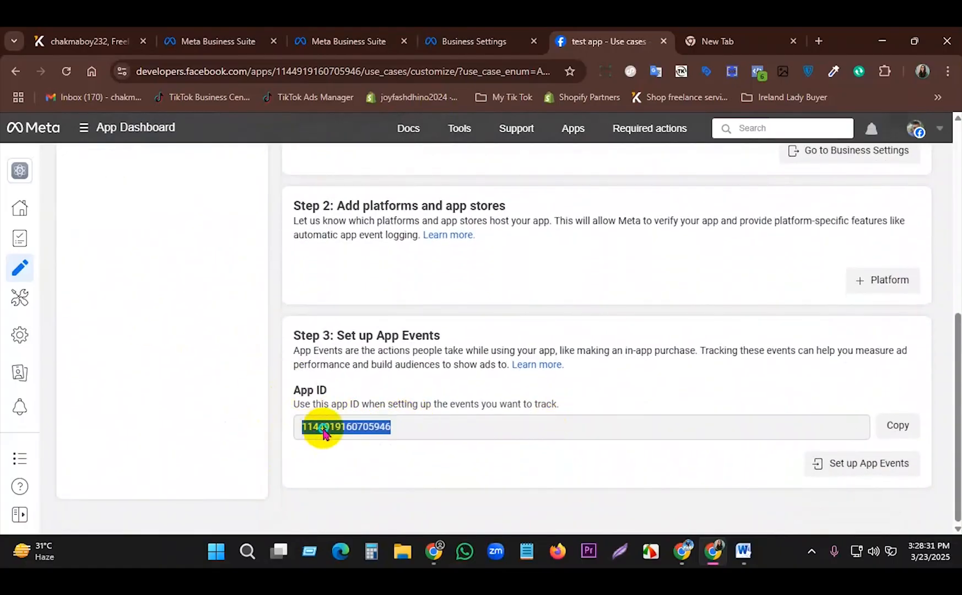
{"action": "right_click", "coordinate": [322, 427]}
{"action": "left_click", "coordinate": [369, 227]}
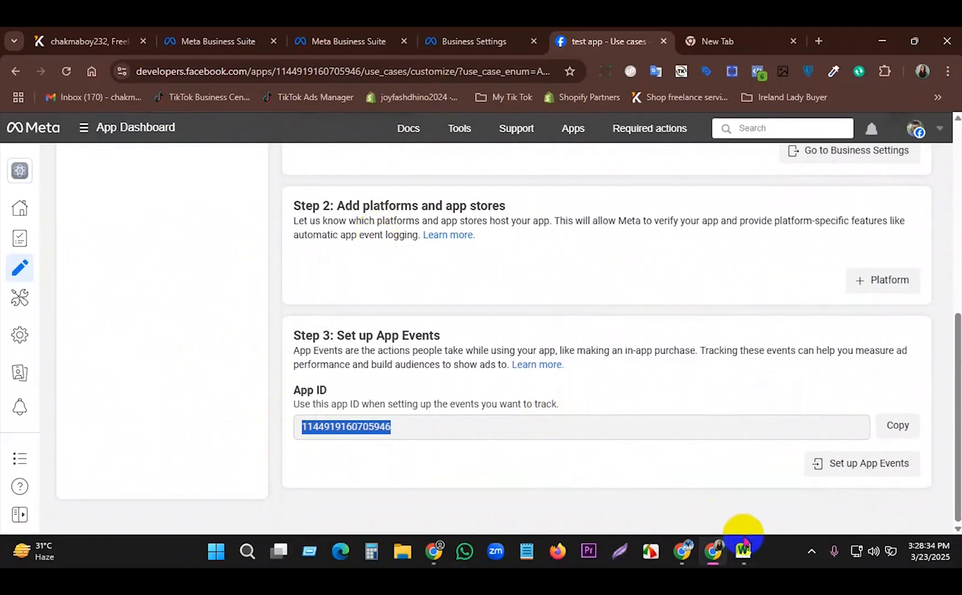
{"action": "left_click", "coordinate": [110, 253]}
- Return to the app's Dashboard and open the "Test use cases" requirement
{"action": "scroll", "coordinate": [441, 264], "scroll_direction": "up", "scroll_amount": 5}
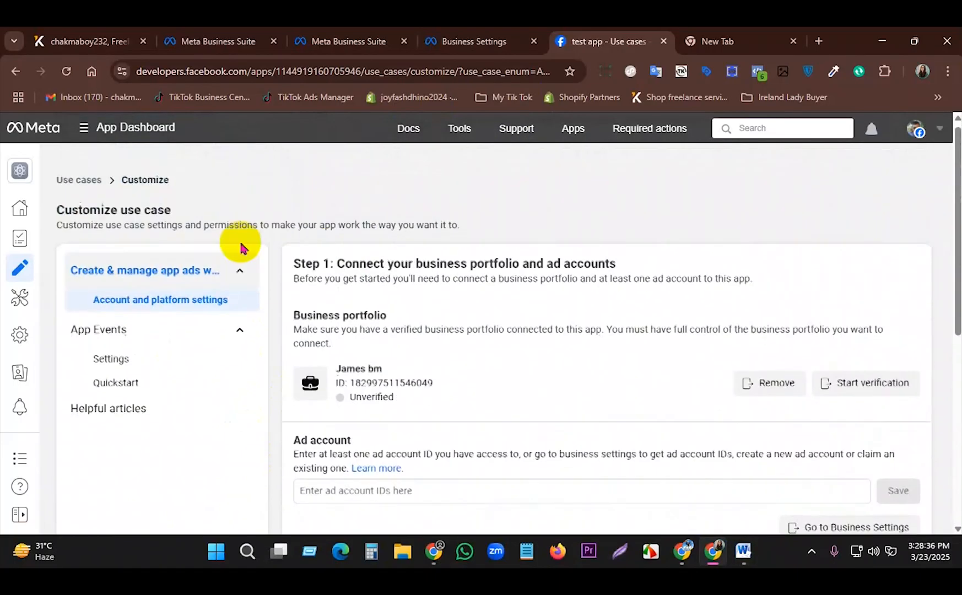
{"action": "left_click", "coordinate": [20, 208]}
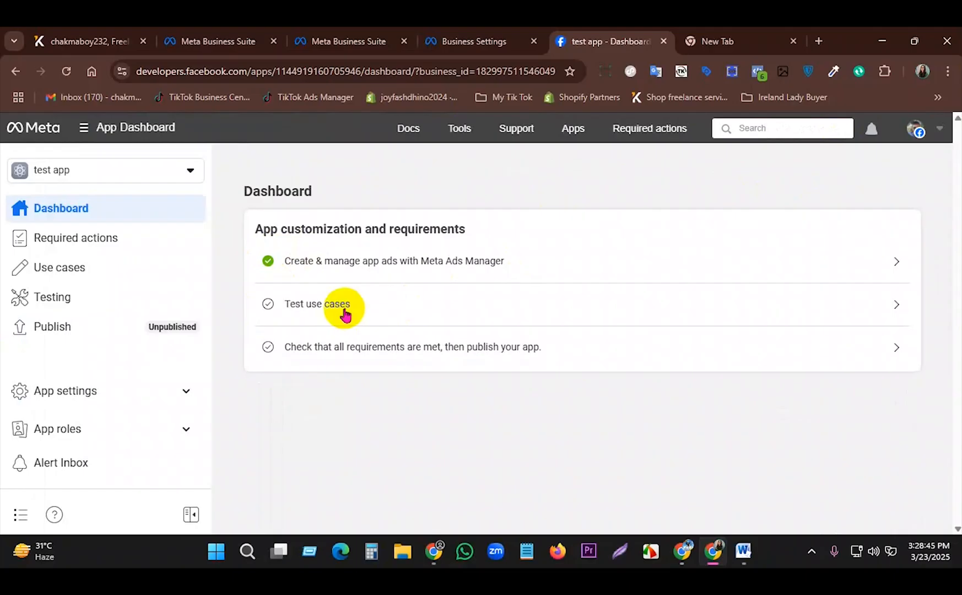
{"action": "left_click", "coordinate": [358, 306]}
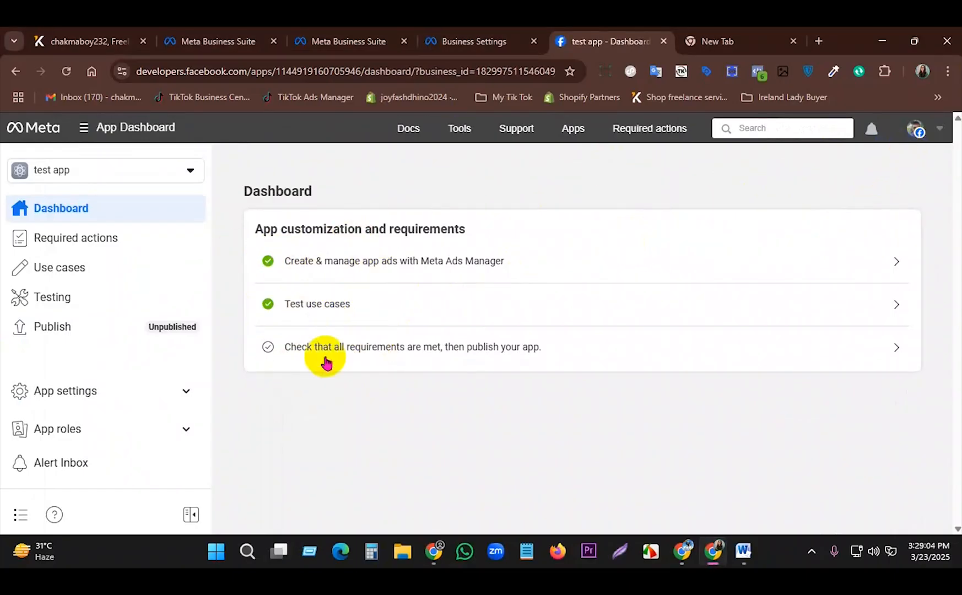
- Open the requirements check for publishing the app and review its Privacy policy URL item
{"action": "left_click", "coordinate": [391, 353]}
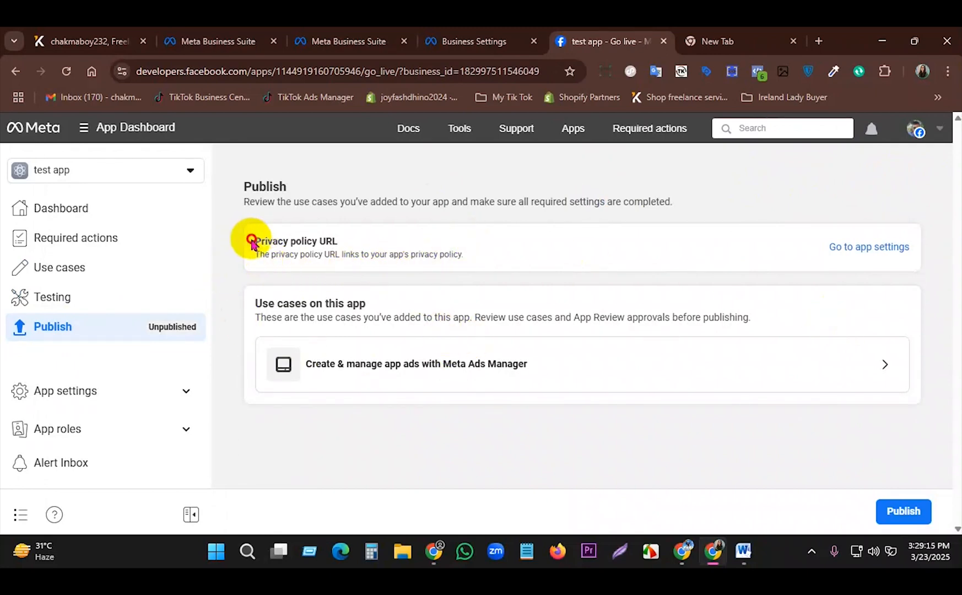
{"action": "left_click_drag", "start_coordinate": [245, 241], "coordinate": [481, 256]}
{"action": "left_click", "coordinate": [843, 201]}
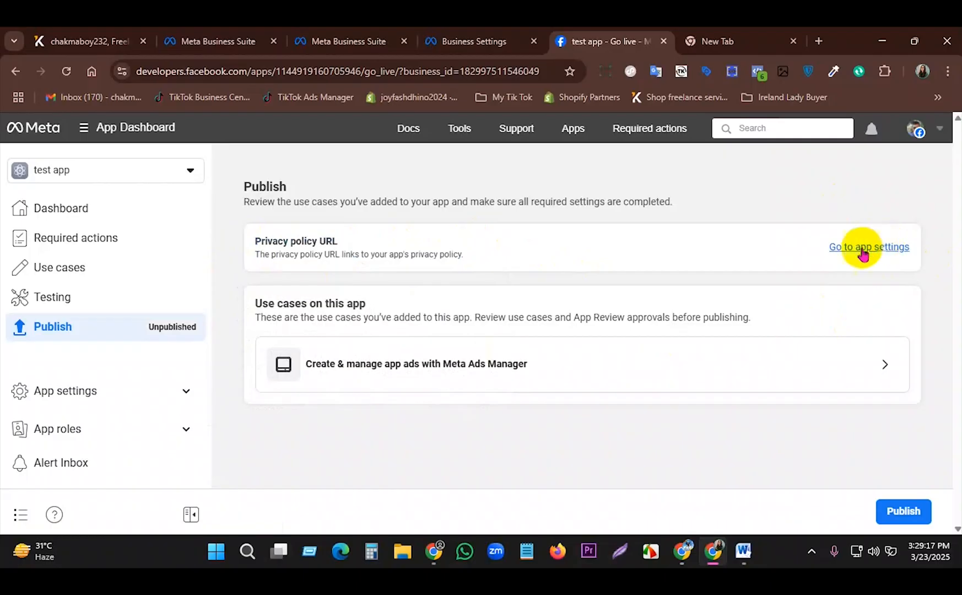
- Open the Basic app settings and go to the empty Privacy Policy URL field
{"action": "left_click", "coordinate": [94, 390]}
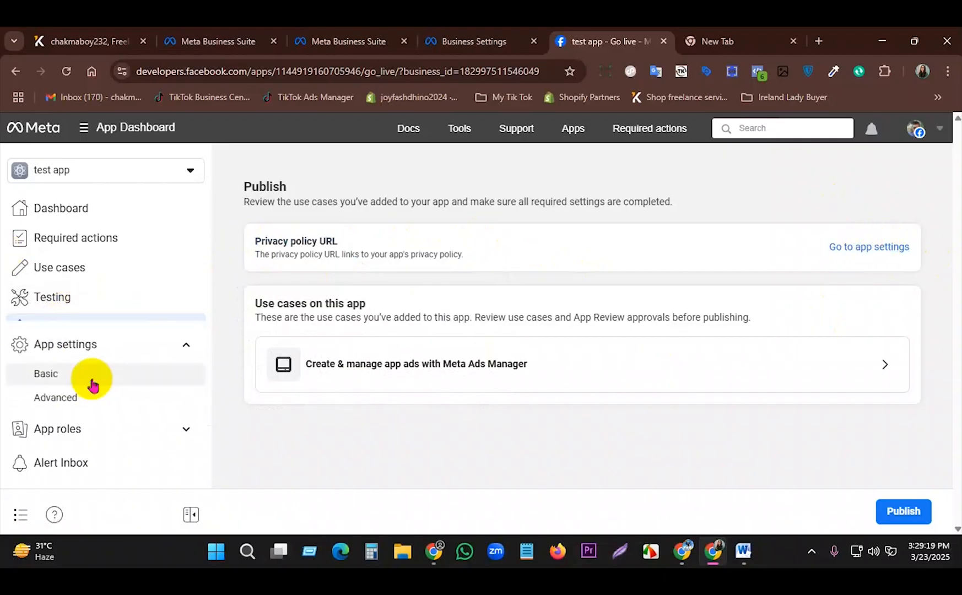
{"action": "left_click", "coordinate": [82, 373]}
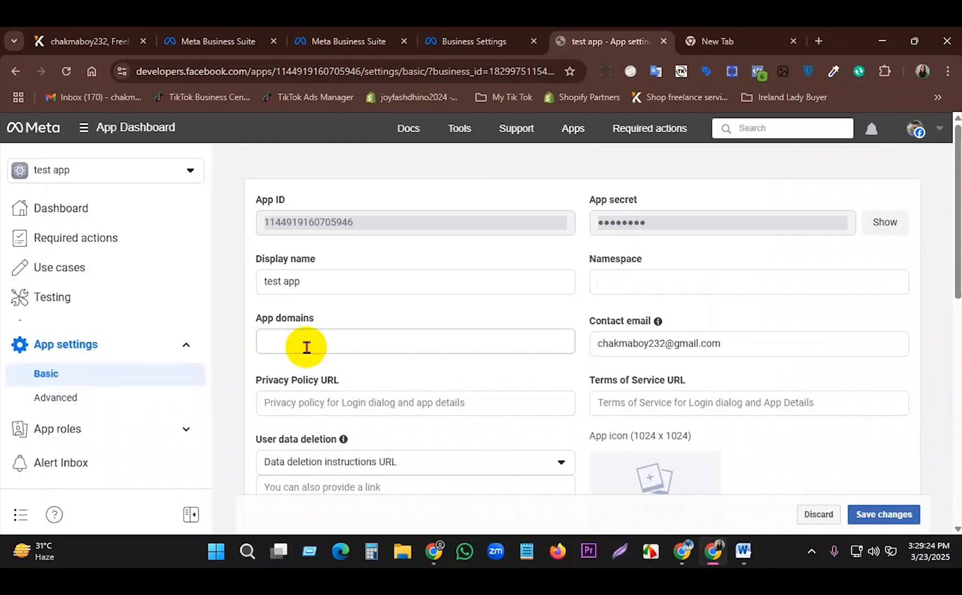
{"action": "scroll", "coordinate": [428, 298], "scroll_direction": "down", "scroll_amount": 3}
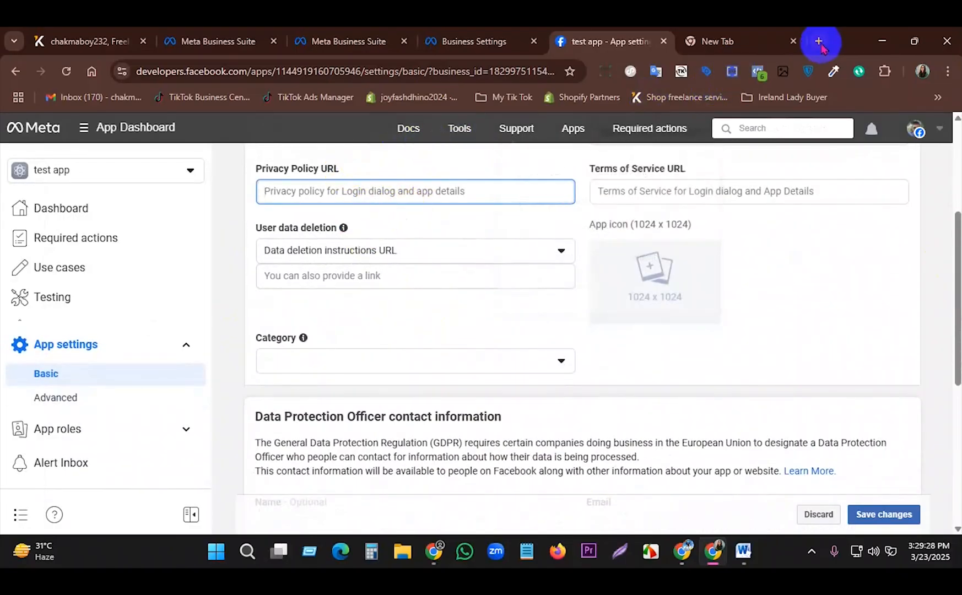
- Open the Rule & Reign Skincare website, rulemyskin.com, in the empty browser tab
{"action": "left_click", "coordinate": [743, 36]}
{"action": "left_click", "coordinate": [511, 101]}
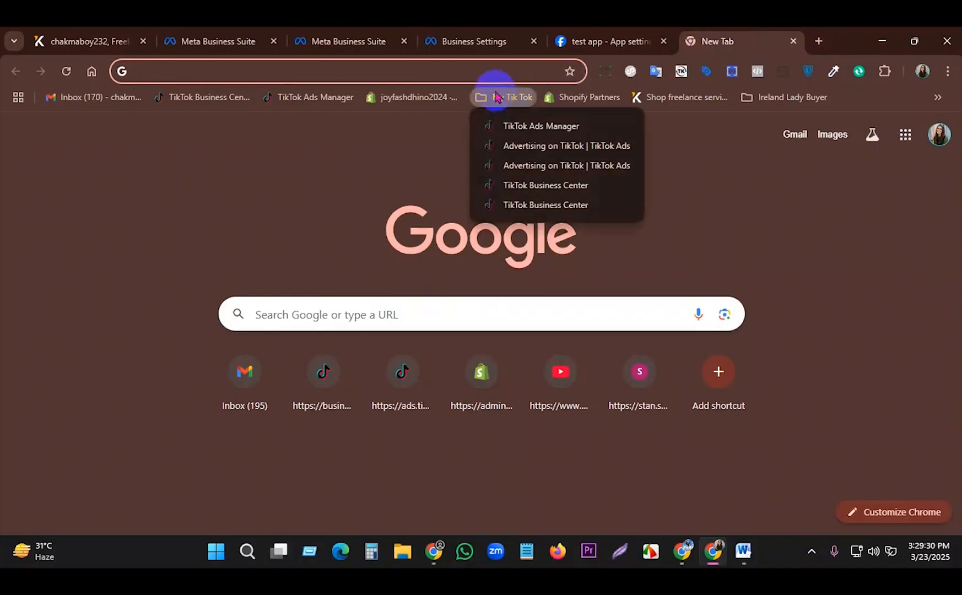
{"action": "left_click", "coordinate": [769, 98]}
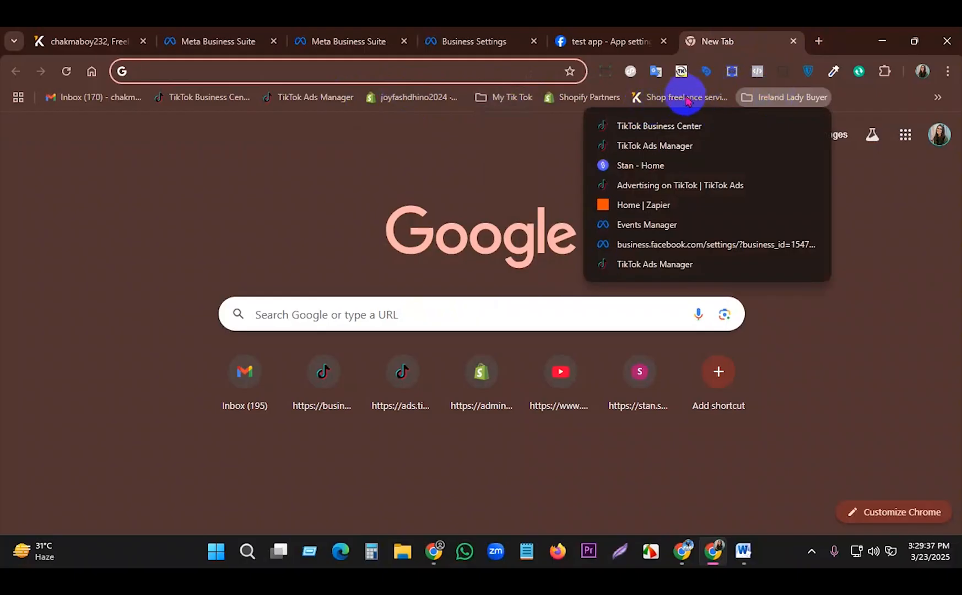
{"action": "left_click", "coordinate": [380, 137]}
{"action": "left_click", "coordinate": [527, 70]}
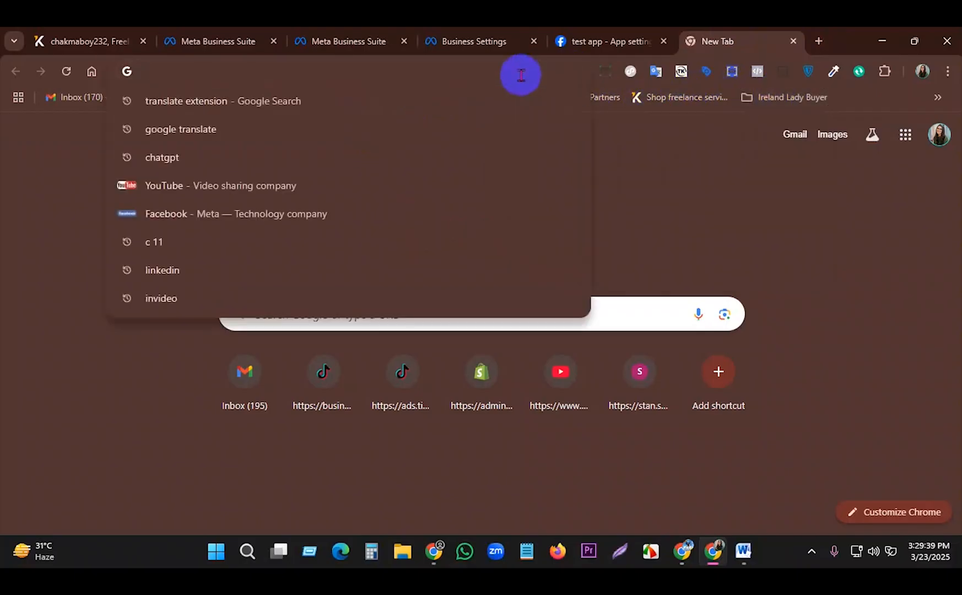
{"action": "type", "text": "ru"}
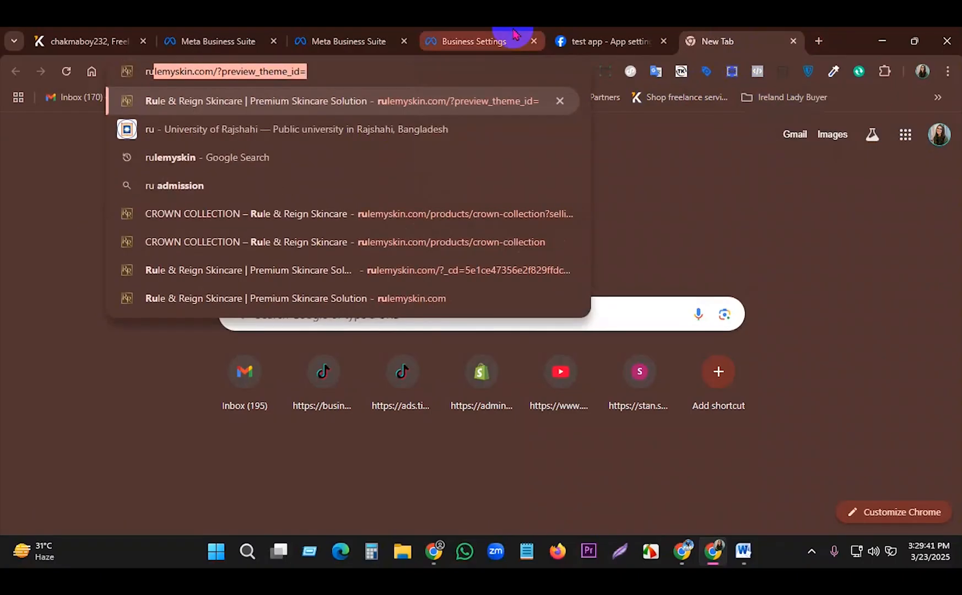
{"action": "key", "text": "Return"}
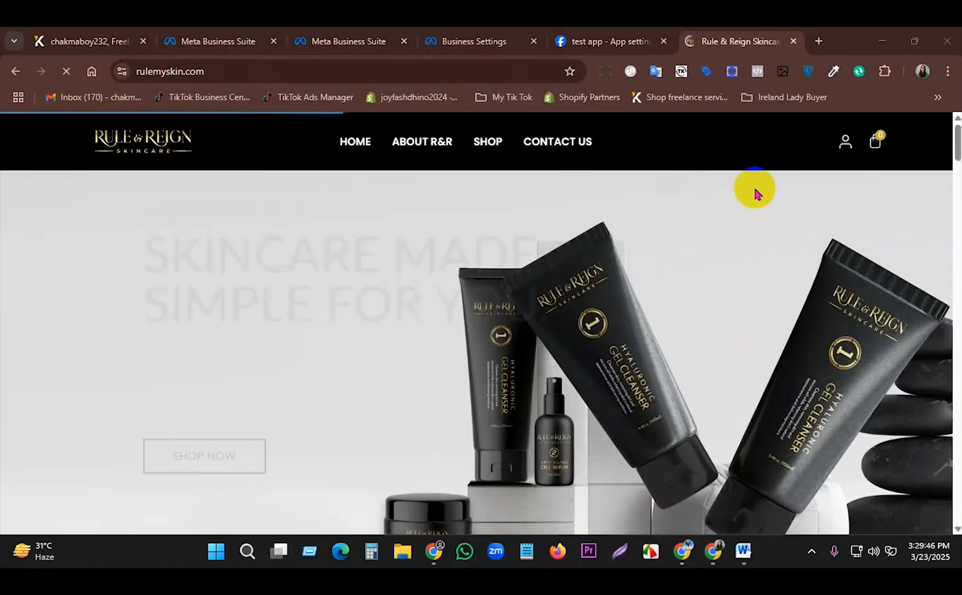
- Open the Shipping Policy page from the website footer, copy its URL, and close the discount popup
{"action": "scroll", "coordinate": [814, 258], "scroll_direction": "down", "scroll_amount": 10}
{"action": "scroll", "coordinate": [957, 201], "scroll_direction": "down", "scroll_amount": 15}
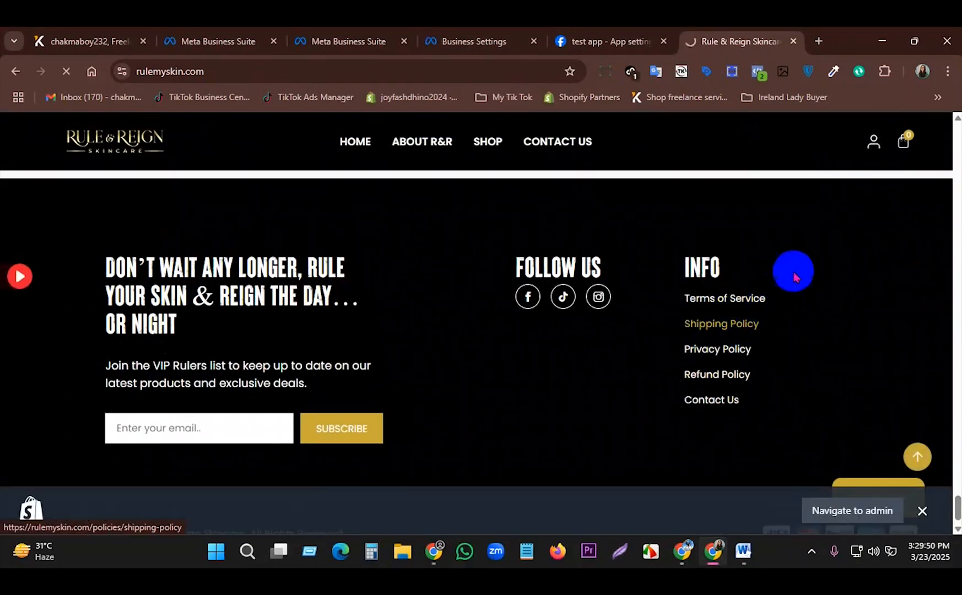
{"action": "left_click", "coordinate": [733, 324]}
{"action": "left_click", "coordinate": [298, 77]}
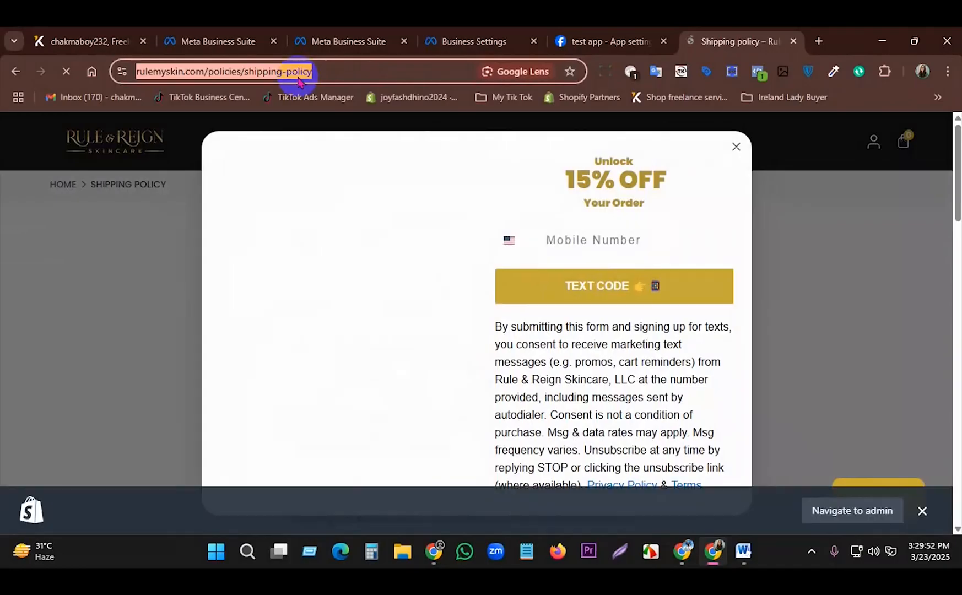
{"action": "right_click", "coordinate": [298, 79]}
{"action": "left_click", "coordinate": [344, 209]}
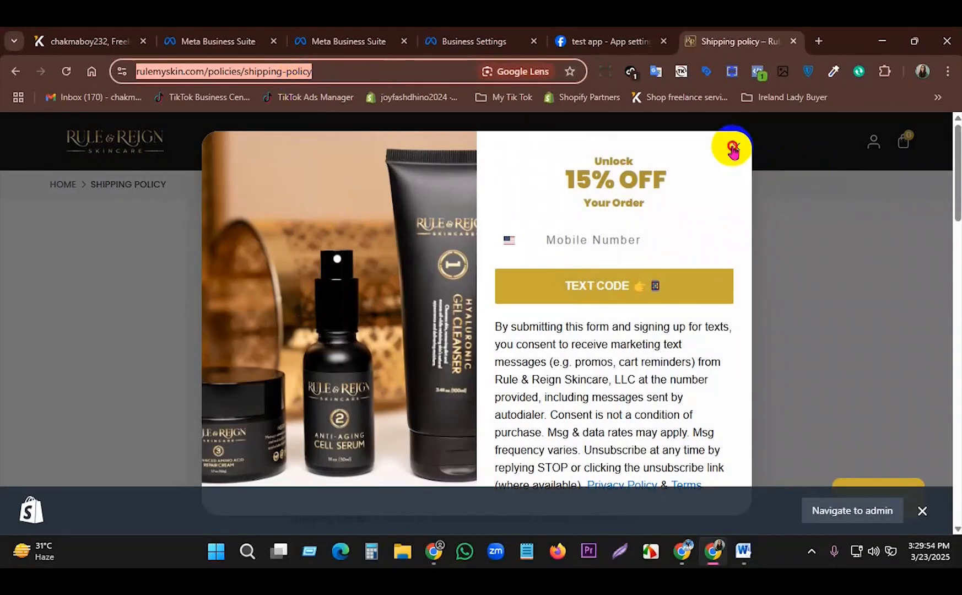
{"action": "left_click", "coordinate": [733, 149]}
- Return to test app's Basic settings and paste the copied shipping-policy link as the Privacy Policy URL
{"action": "left_click", "coordinate": [607, 42]}
{"action": "scroll", "coordinate": [345, 252], "scroll_direction": "down", "scroll_amount": 3}
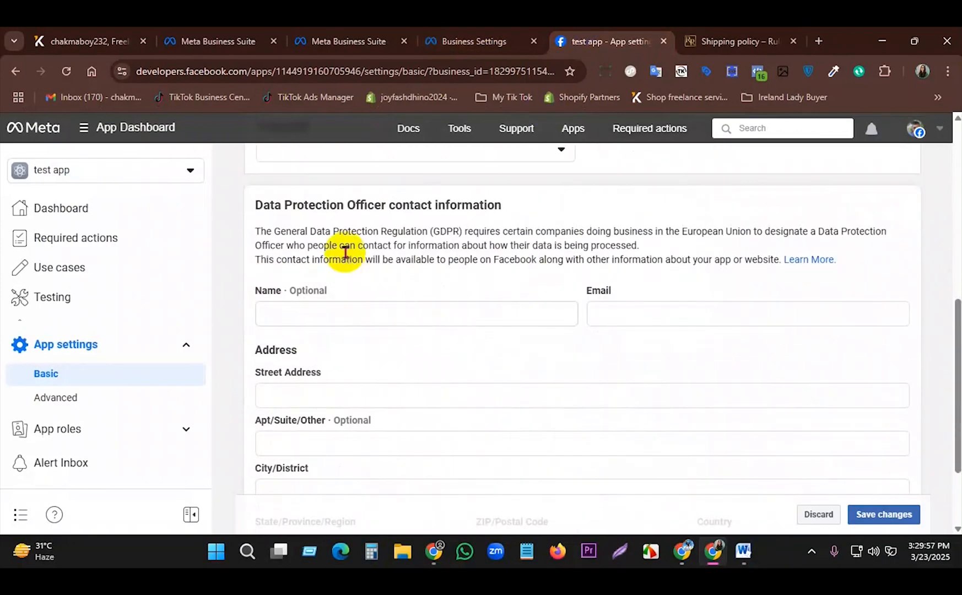
{"action": "scroll", "coordinate": [345, 253], "scroll_direction": "up", "scroll_amount": 3}
{"action": "left_click", "coordinate": [311, 290]}
{"action": "scroll", "coordinate": [429, 243], "scroll_direction": "up", "scroll_amount": 3}
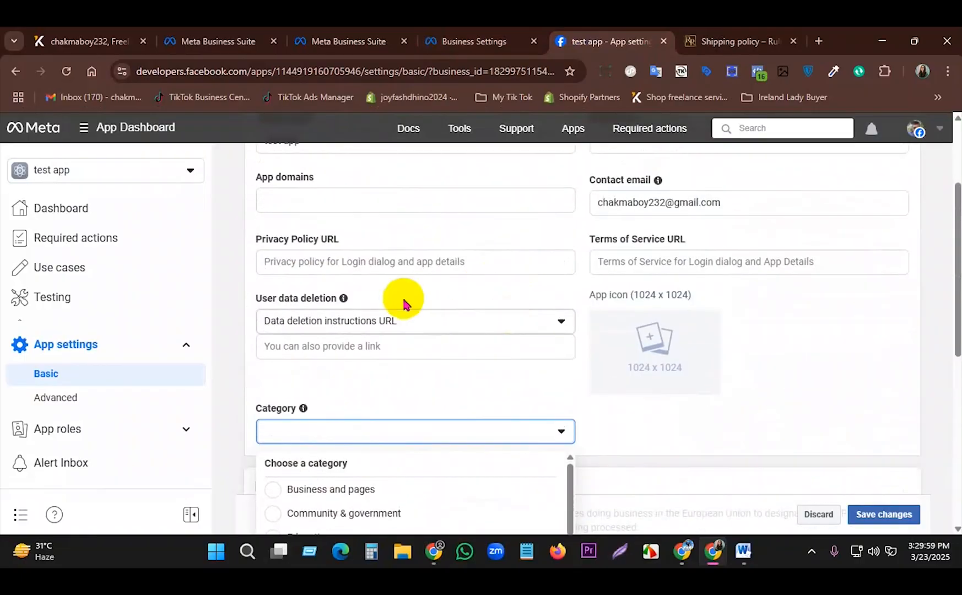
{"action": "left_click", "coordinate": [342, 263]}
{"action": "right_click", "coordinate": [342, 262]}
{"action": "left_click", "coordinate": [395, 367]}
- Paste the same shipping-policy link as the Terms of Service URL and save the app settings
{"action": "left_click", "coordinate": [634, 262]}
{"action": "right_click", "coordinate": [634, 262]}
{"action": "left_click", "coordinate": [638, 374]}
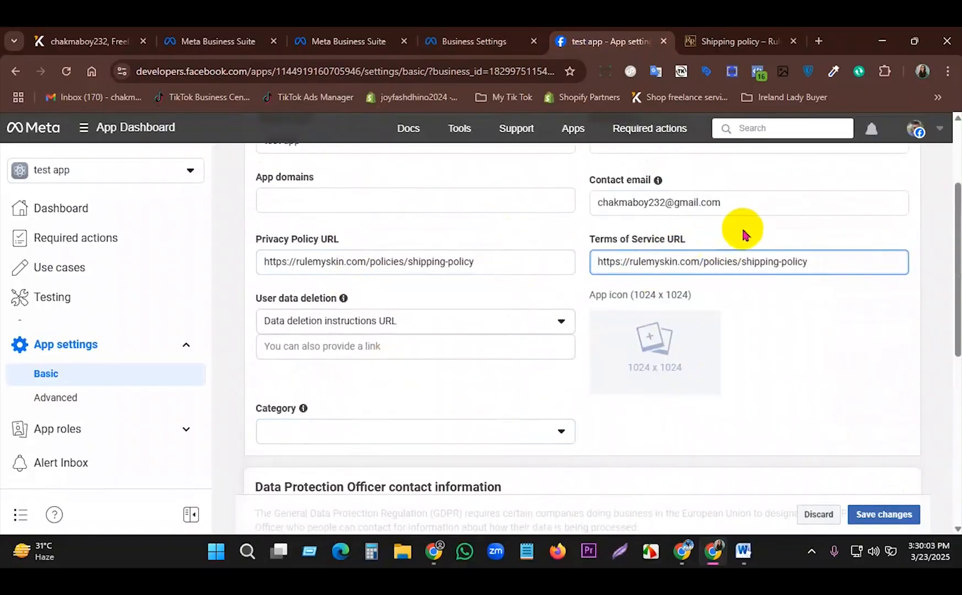
{"action": "scroll", "coordinate": [799, 323], "scroll_direction": "down", "scroll_amount": 4}
{"action": "left_click", "coordinate": [884, 514]}
{"action": "scroll", "coordinate": [366, 339], "scroll_direction": "down", "scroll_amount": 4}
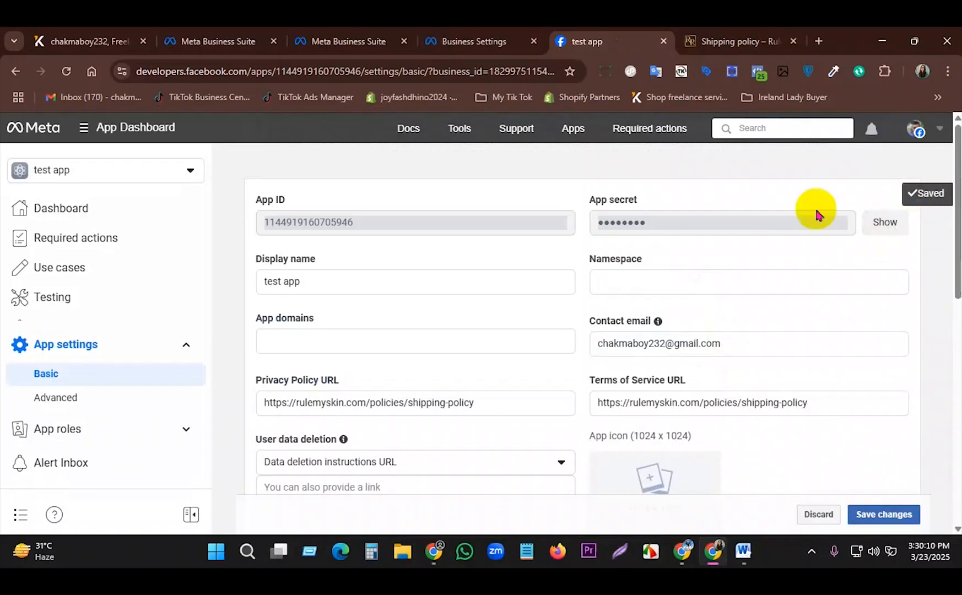
- Publish test app from its Publish page and dismiss the completion dialog
{"action": "left_click", "coordinate": [97, 261]}
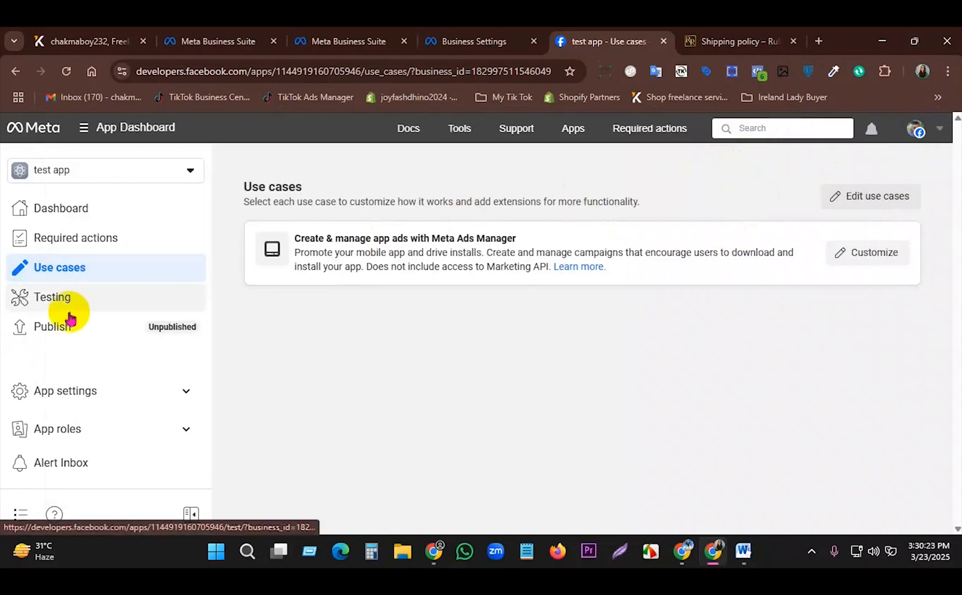
{"action": "left_click", "coordinate": [108, 330]}
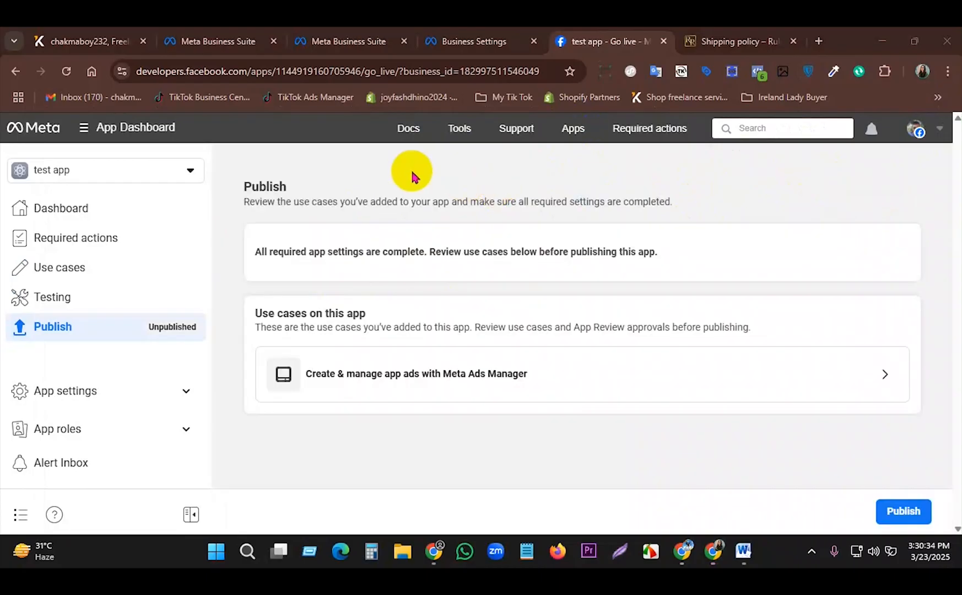
{"action": "left_click", "coordinate": [913, 511]}
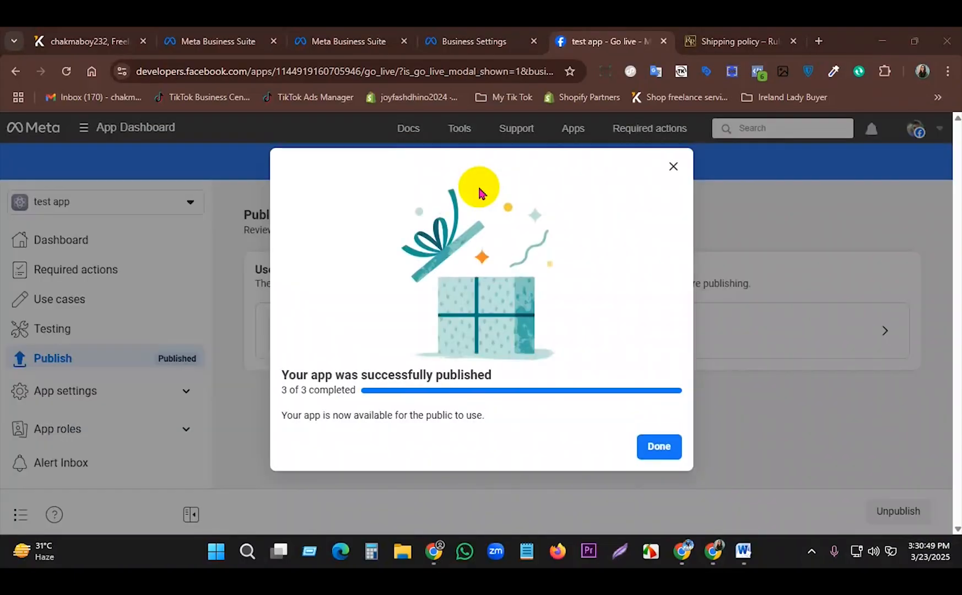
{"action": "left_click_drag", "start_coordinate": [284, 373], "coordinate": [397, 389]}
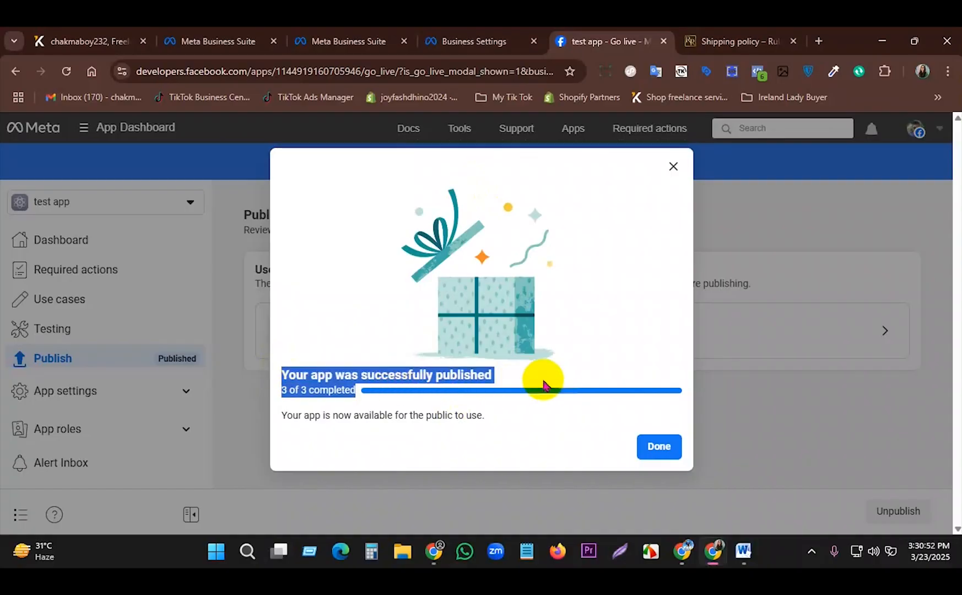
{"action": "left_click", "coordinate": [723, 406]}
{"action": "left_click", "coordinate": [657, 449]}
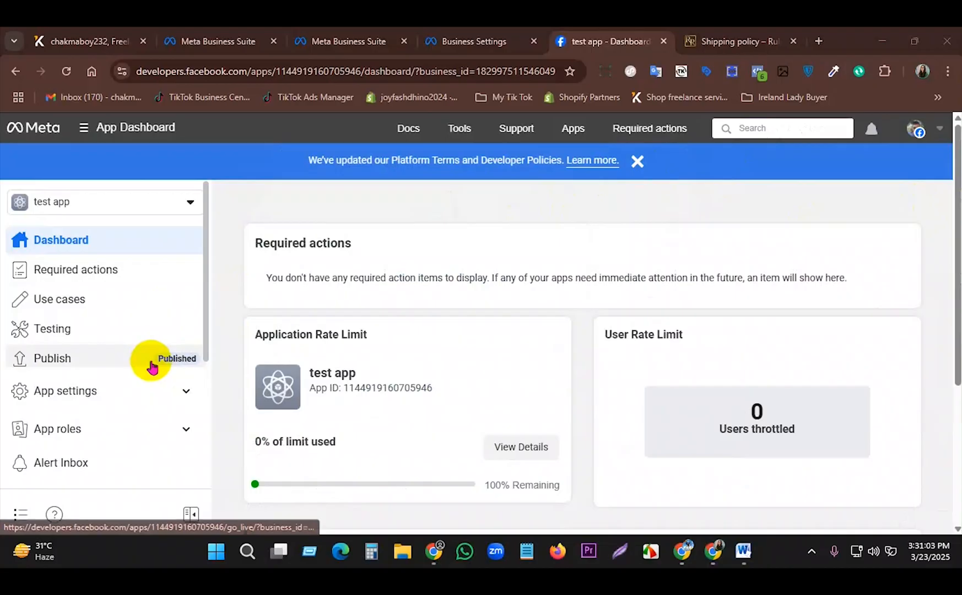
- Examine the app Dashboard's Required actions, Application Rate Limit, User Rate Limit, What's next and Use cases sections
{"action": "scroll", "coordinate": [454, 242], "scroll_direction": "down", "scroll_amount": 4}
{"action": "scroll", "coordinate": [543, 258], "scroll_direction": "up", "scroll_amount": 3}
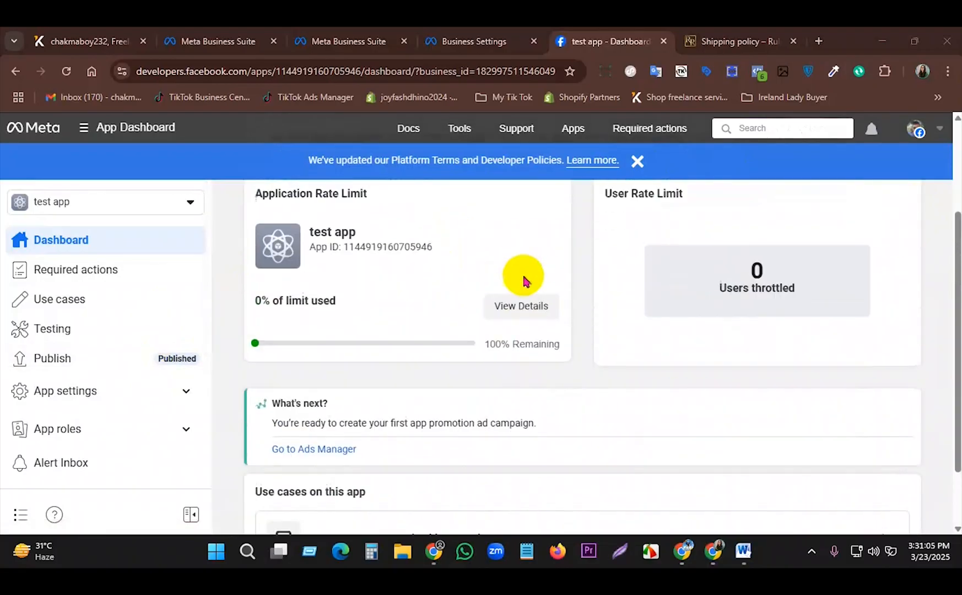
{"action": "left_click_drag", "start_coordinate": [271, 208], "coordinate": [881, 204]}
{"action": "left_click", "coordinate": [699, 204]}
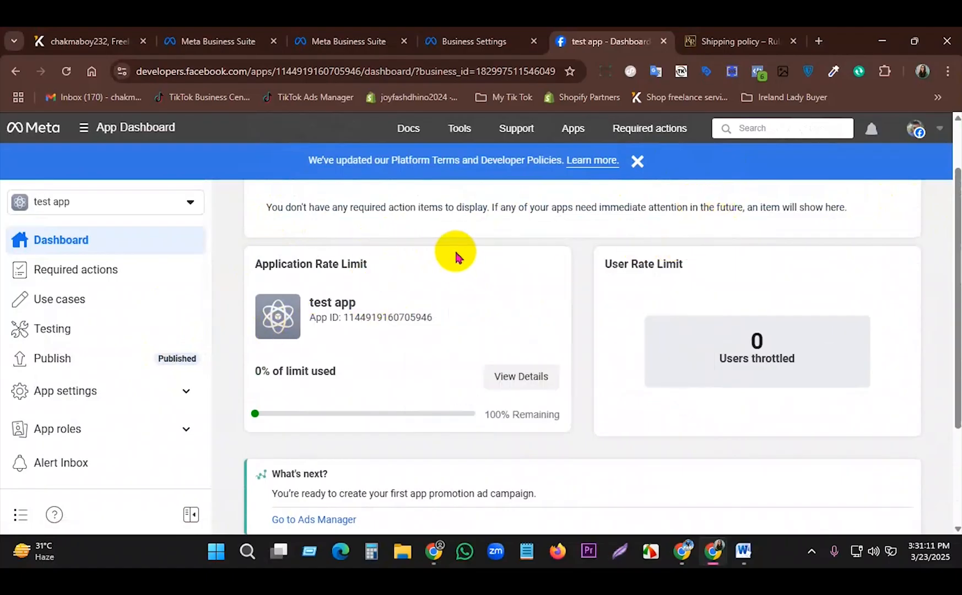
{"action": "scroll", "coordinate": [455, 257], "scroll_direction": "down", "scroll_amount": 1}
{"action": "left_click_drag", "start_coordinate": [278, 303], "coordinate": [447, 332]}
{"action": "left_click", "coordinate": [255, 343]}
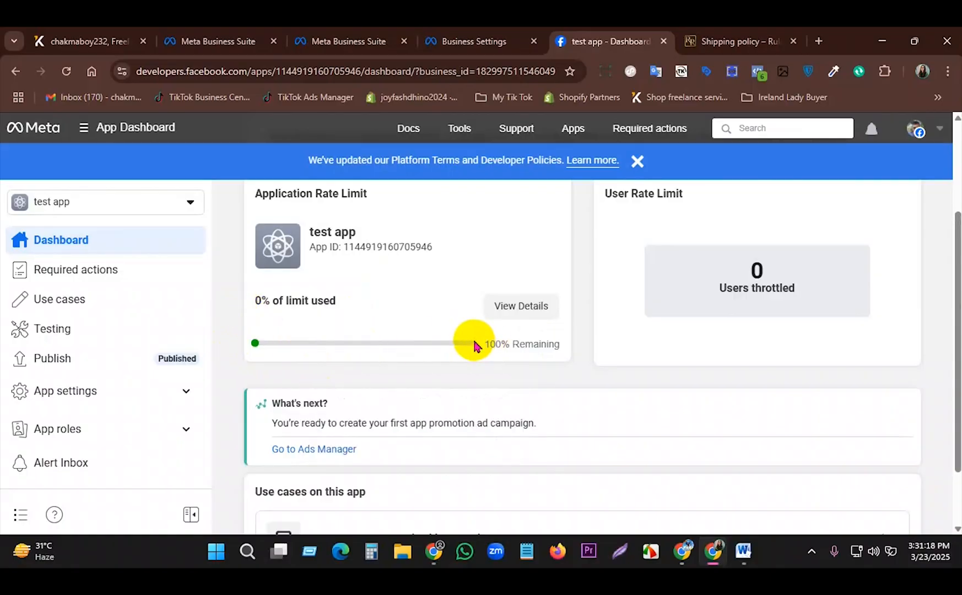
{"action": "scroll", "coordinate": [650, 284], "scroll_direction": "up", "scroll_amount": 1}
{"action": "left_click_drag", "start_coordinate": [604, 264], "coordinate": [843, 376]}
{"action": "left_click", "coordinate": [802, 349]}
{"action": "left_click", "coordinate": [844, 376]}
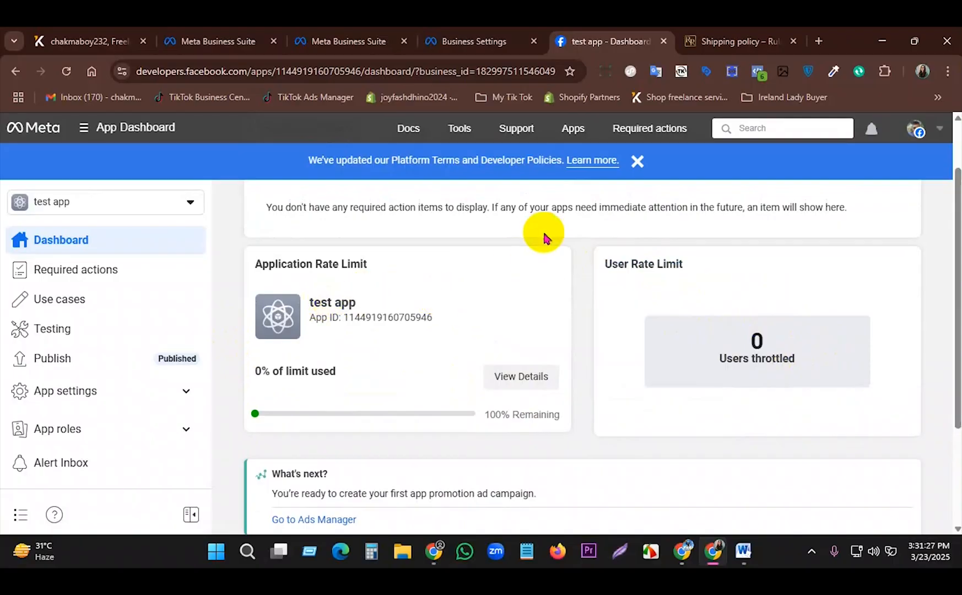
{"action": "scroll", "coordinate": [530, 259], "scroll_direction": "down", "scroll_amount": 3}
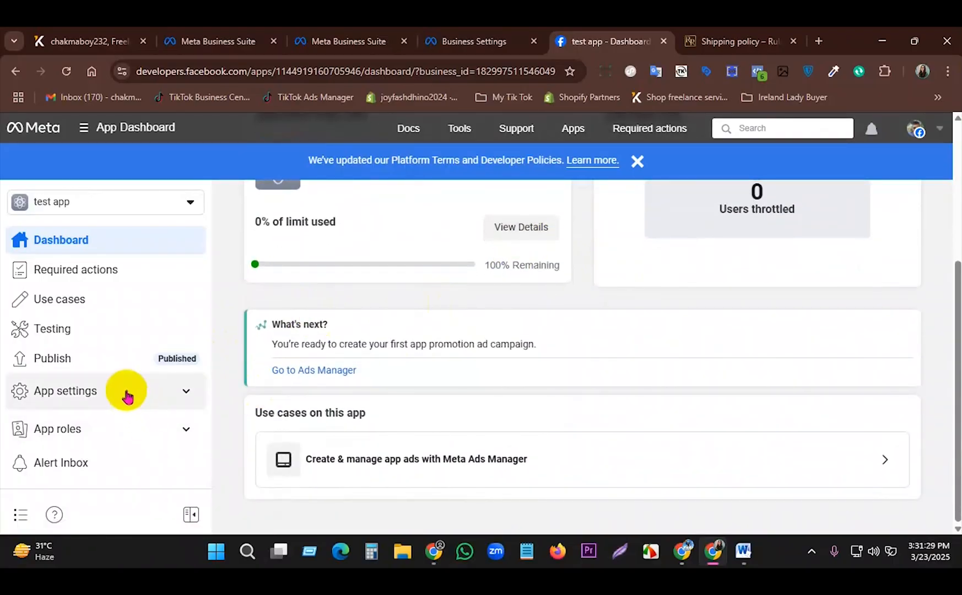
{"action": "scroll", "coordinate": [499, 381], "scroll_direction": "up", "scroll_amount": 4}
{"action": "scroll", "coordinate": [579, 317], "scroll_direction": "down", "scroll_amount": 3}
{"action": "scroll", "coordinate": [572, 314], "scroll_direction": "up", "scroll_amount": 2}
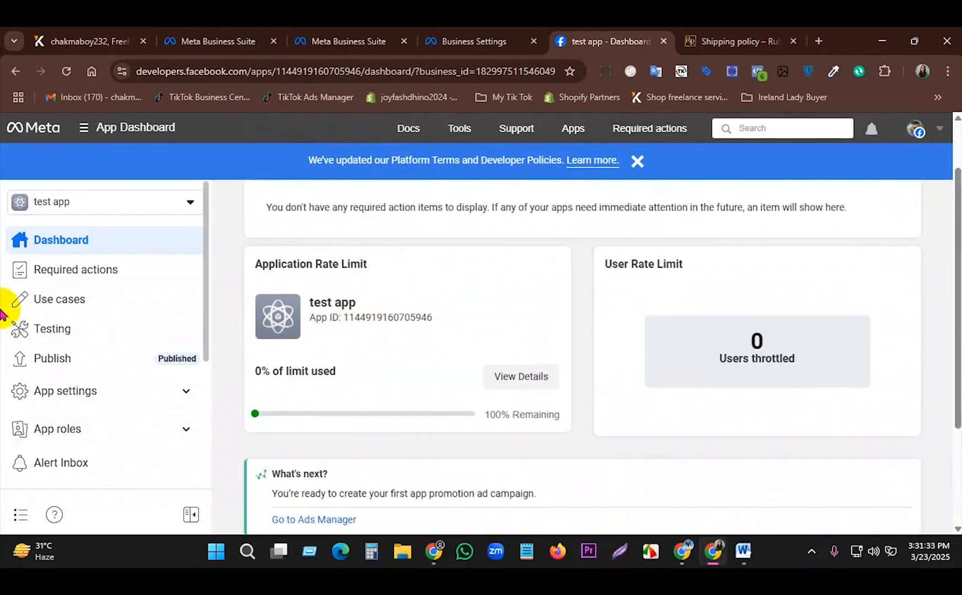
- Copy test app's App ID from the Dashboard and switch to the Business settings Apps page
{"action": "left_click_drag", "start_coordinate": [347, 318], "coordinate": [498, 321]}
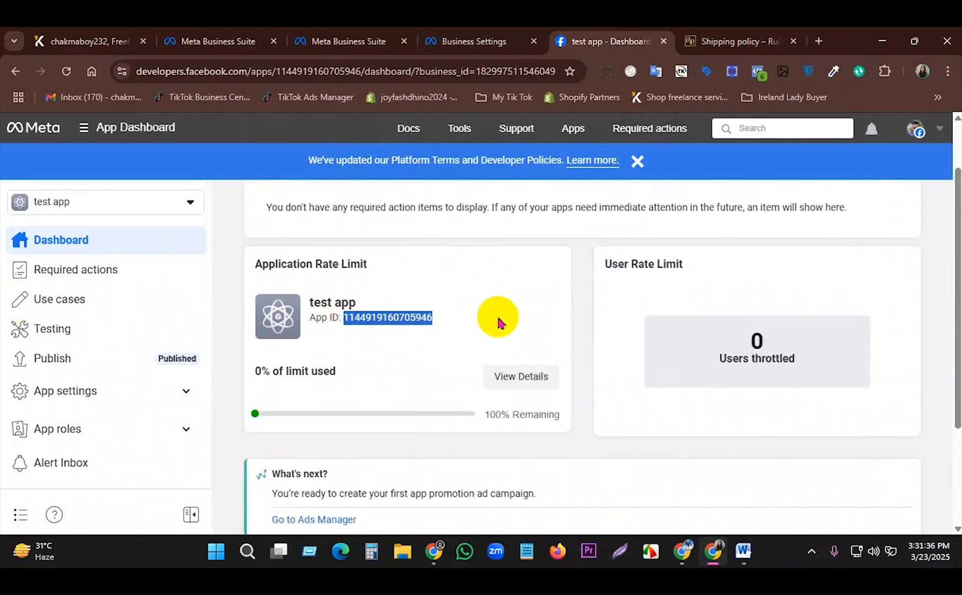
{"action": "right_click", "coordinate": [480, 327]}
{"action": "left_click", "coordinate": [445, 121]}
{"action": "left_click", "coordinate": [476, 36]}
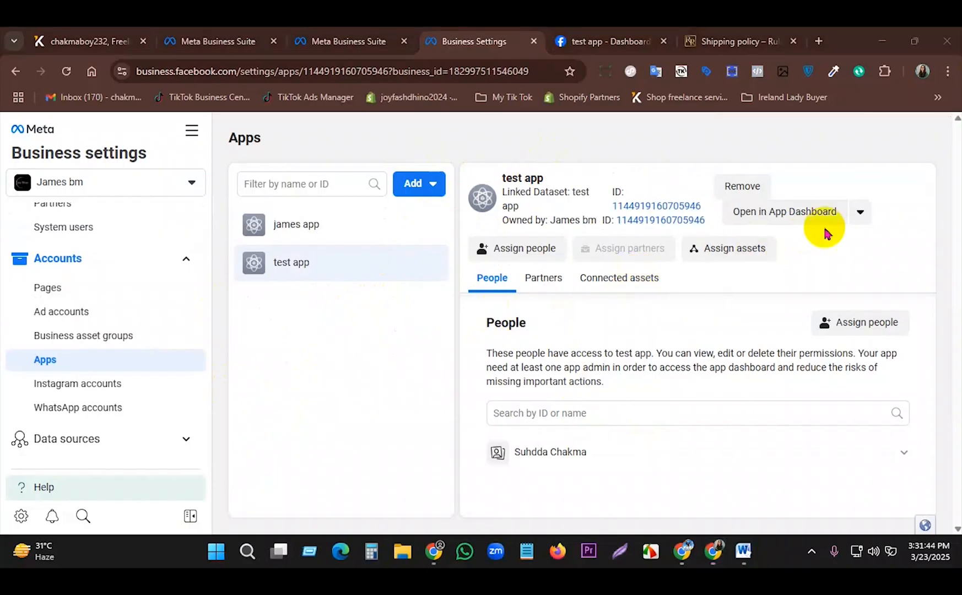
{"action": "left_click", "coordinate": [408, 190]}
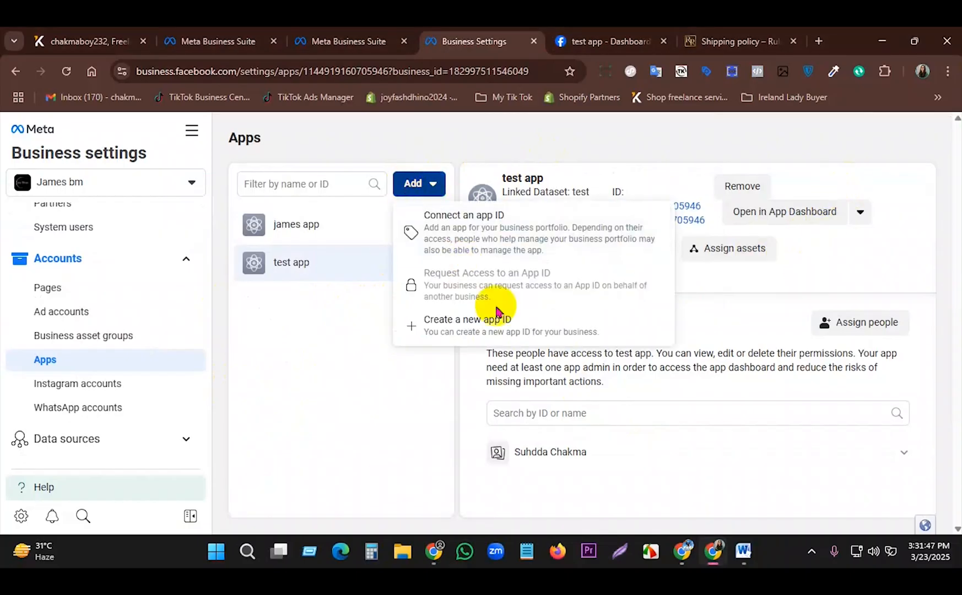
{"action": "left_click", "coordinate": [344, 386]}
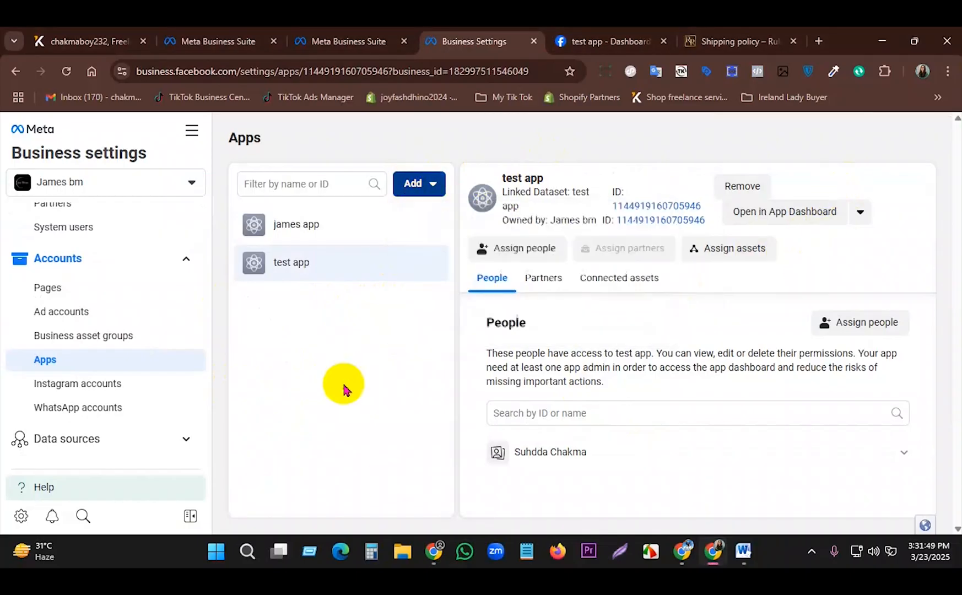
{"action": "left_click", "coordinate": [419, 190]}
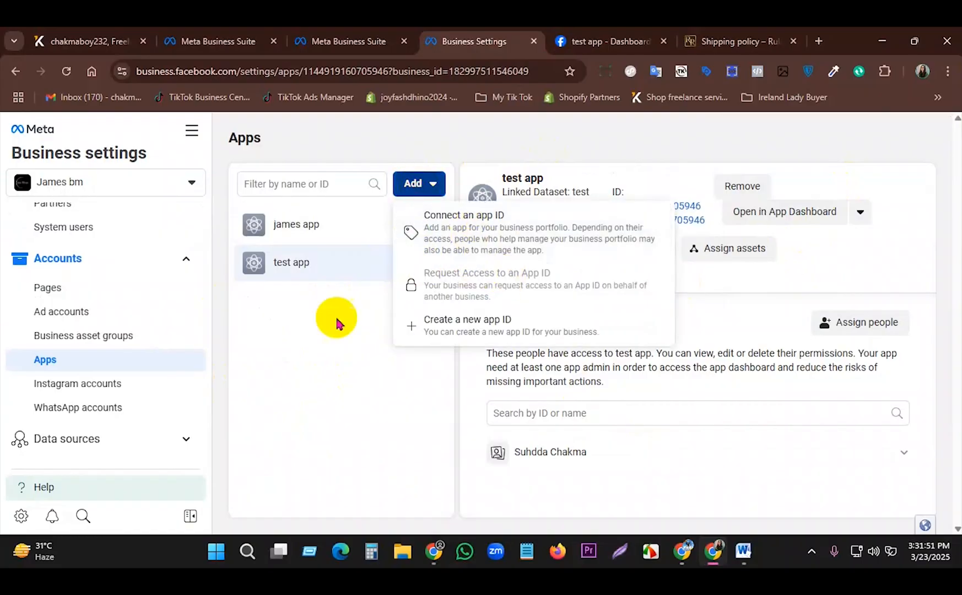
{"action": "left_click", "coordinate": [299, 445]}
{"action": "left_click", "coordinate": [433, 184]}
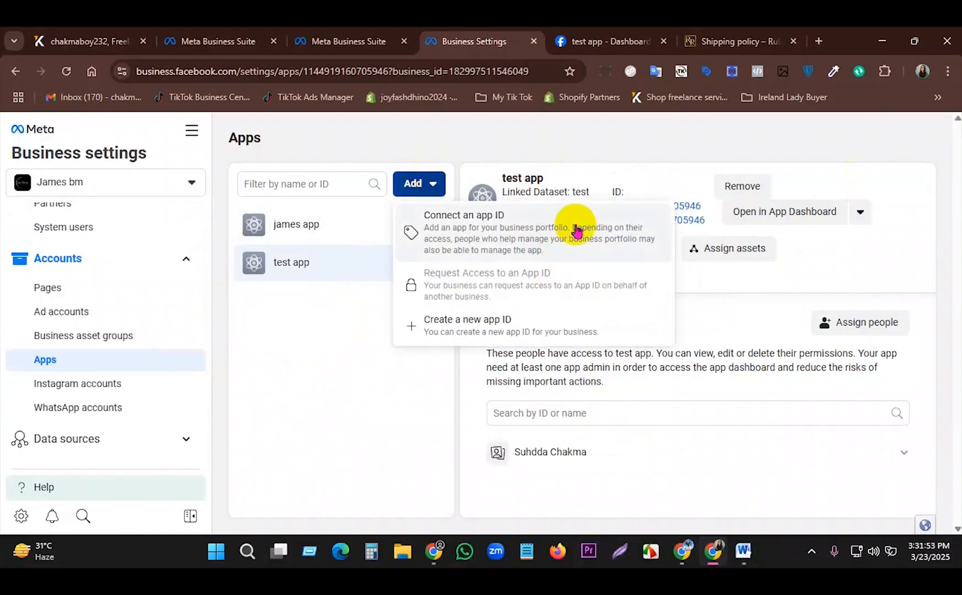
{"action": "left_click", "coordinate": [356, 415]}
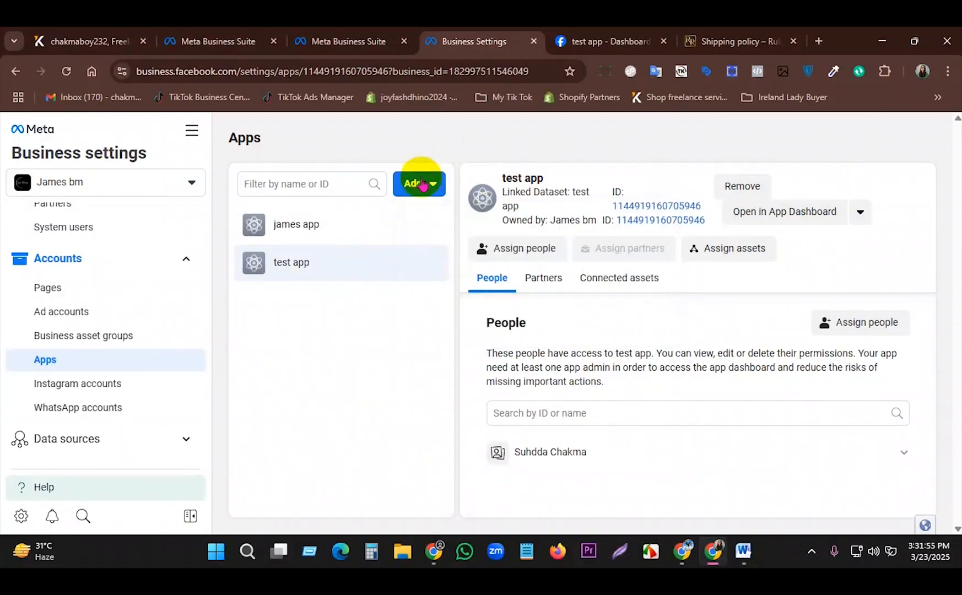
- Connect test app to the James bm business portfolio using the copied App ID, and reload the Apps page
{"action": "left_click", "coordinate": [420, 185]}
{"action": "left_click", "coordinate": [459, 238]}
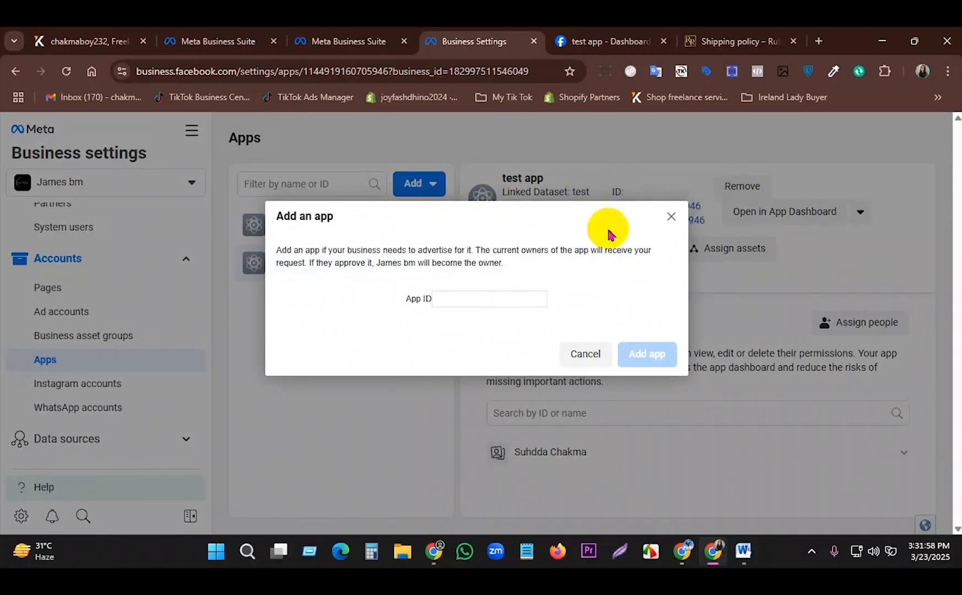
{"action": "right_click", "coordinate": [475, 297]}
{"action": "left_click", "coordinate": [499, 374]}
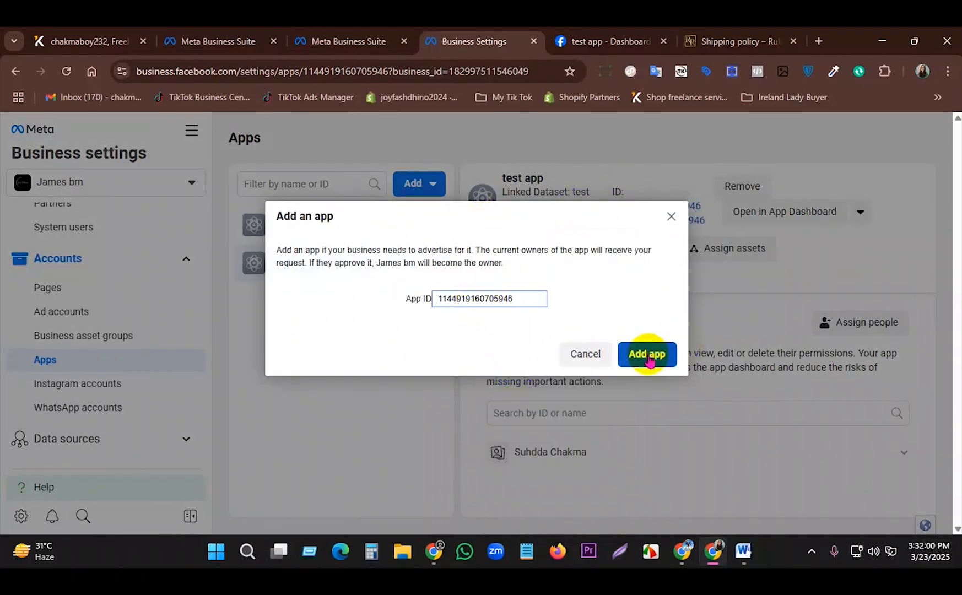
{"action": "left_click", "coordinate": [647, 354]}
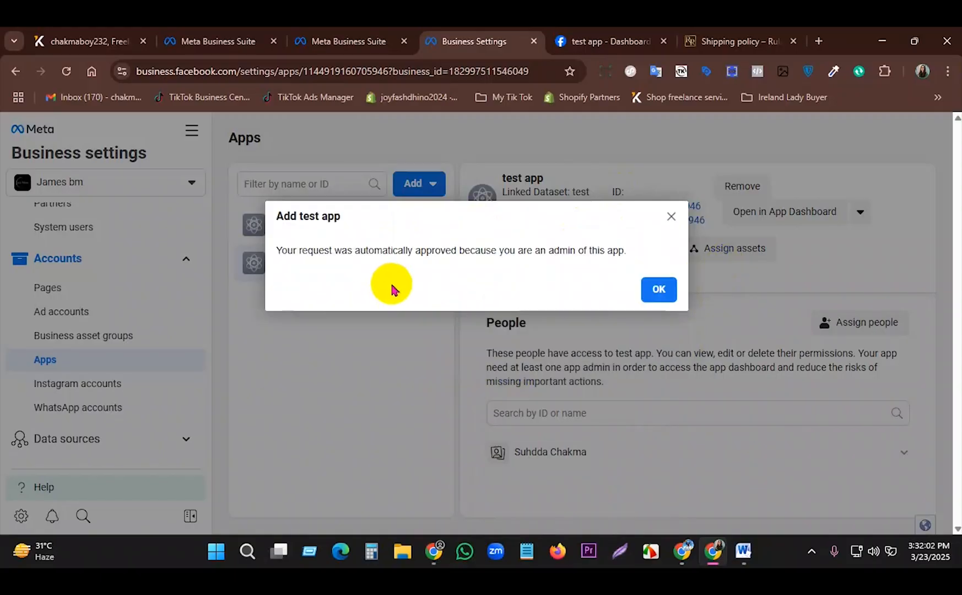
{"action": "left_click_drag", "start_coordinate": [266, 215], "coordinate": [608, 254]}
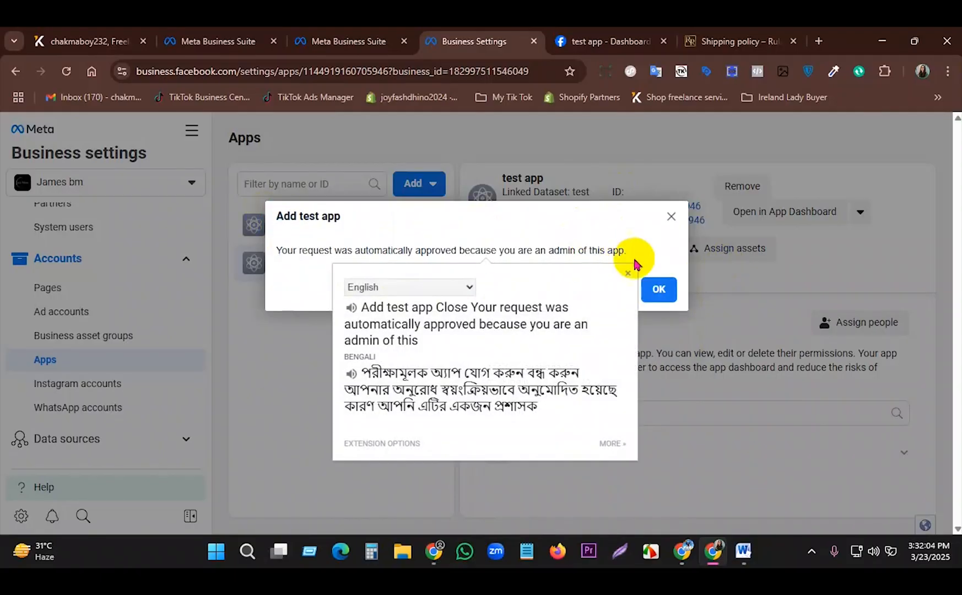
{"action": "left_click", "coordinate": [460, 251]}
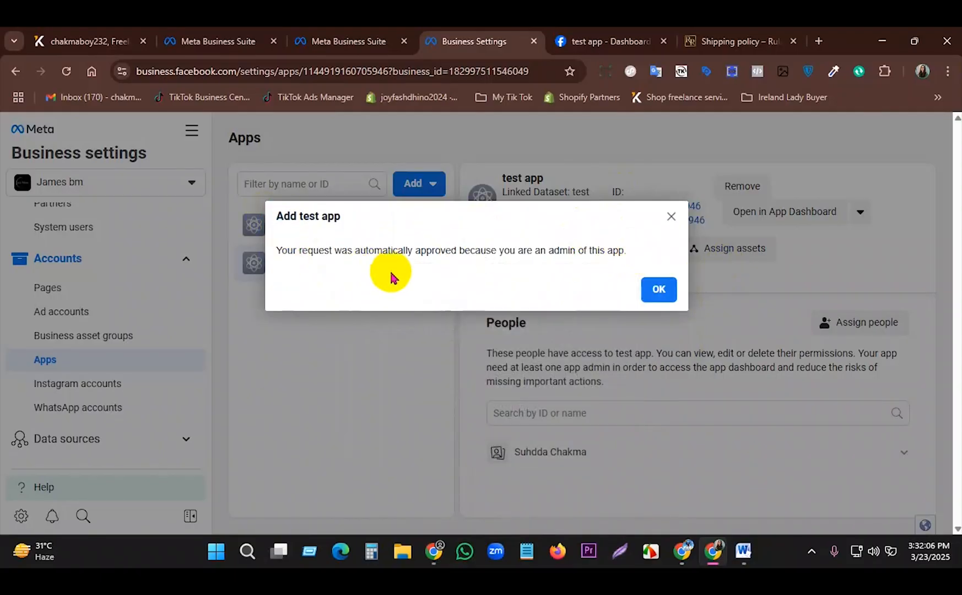
{"action": "left_click", "coordinate": [657, 291]}
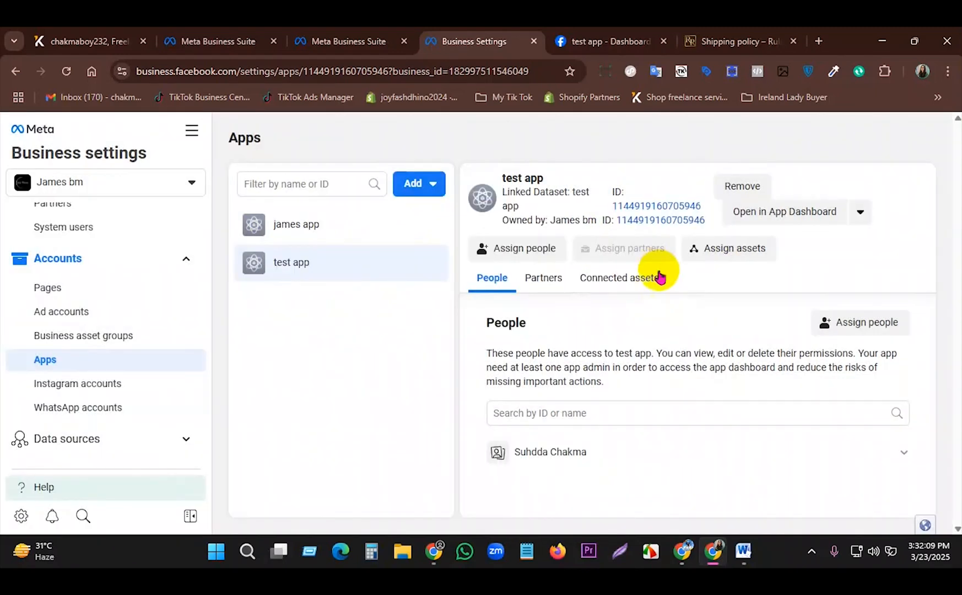
{"action": "left_click", "coordinate": [64, 76]}
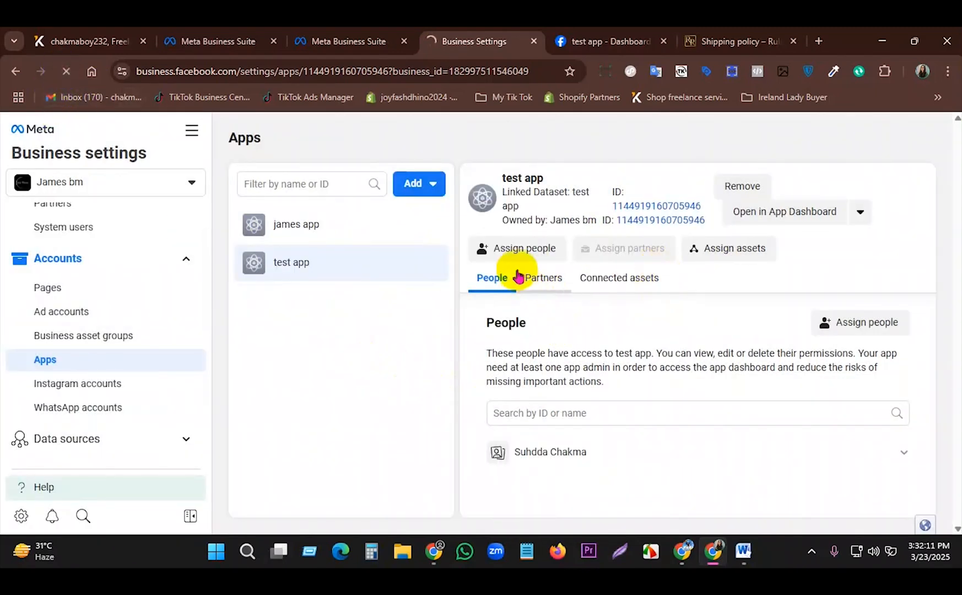
- Return to test app's Dashboard and look over its required actions, rate limits and use cases
{"action": "left_click", "coordinate": [627, 43]}
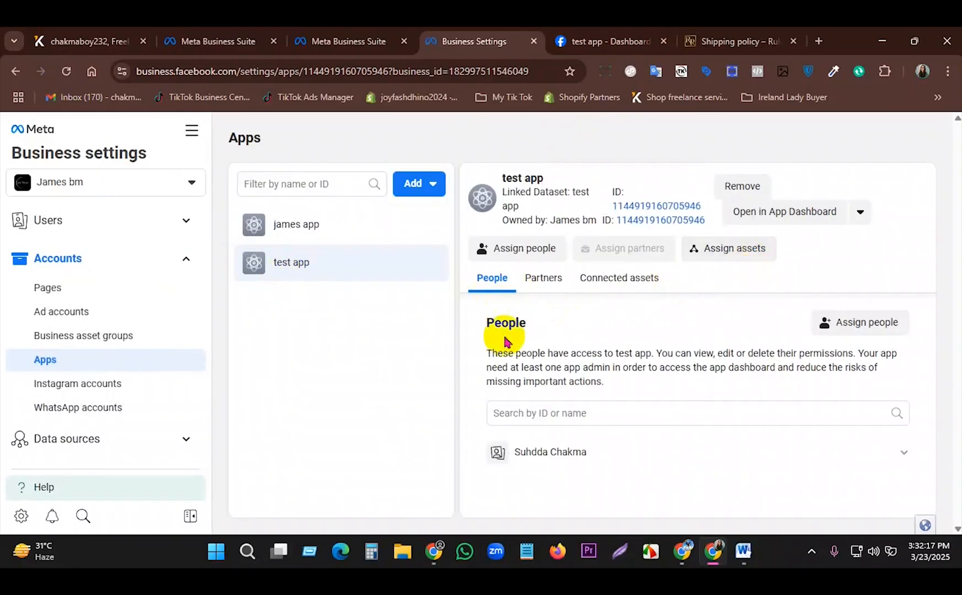
{"action": "scroll", "coordinate": [193, 389], "scroll_direction": "down", "scroll_amount": 5}
{"action": "left_click", "coordinate": [653, 39]}
{"action": "scroll", "coordinate": [447, 380], "scroll_direction": "down", "scroll_amount": 3}
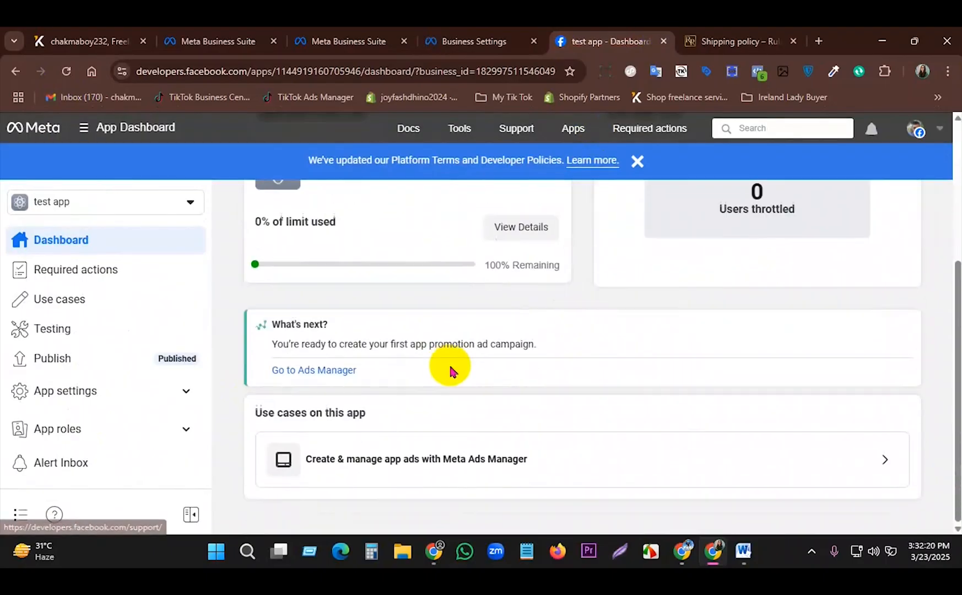
{"action": "scroll", "coordinate": [157, 371], "scroll_direction": "up", "scroll_amount": 4}
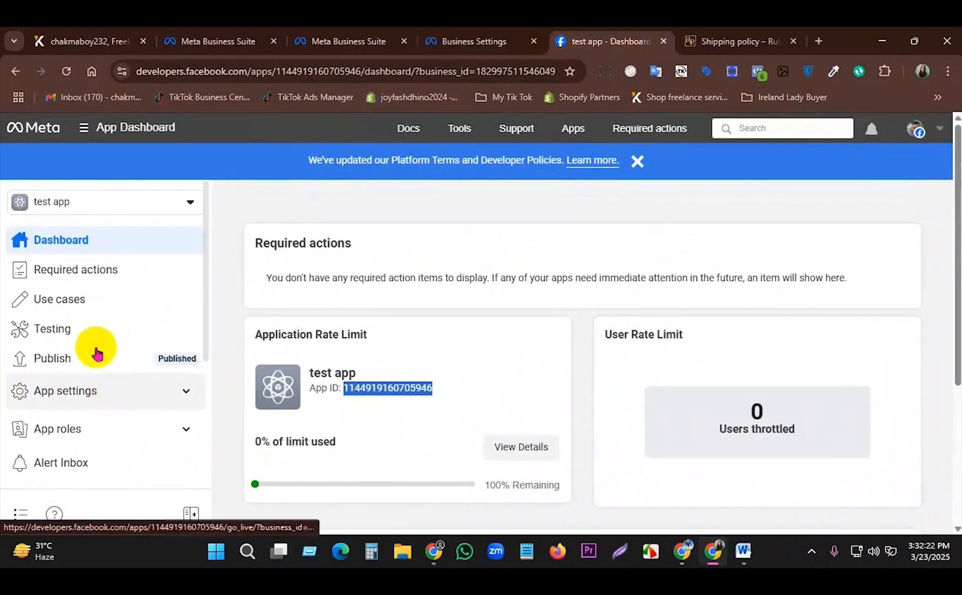
- Open test app's Required actions page and check it for outstanding items
{"action": "left_click", "coordinate": [89, 281]}
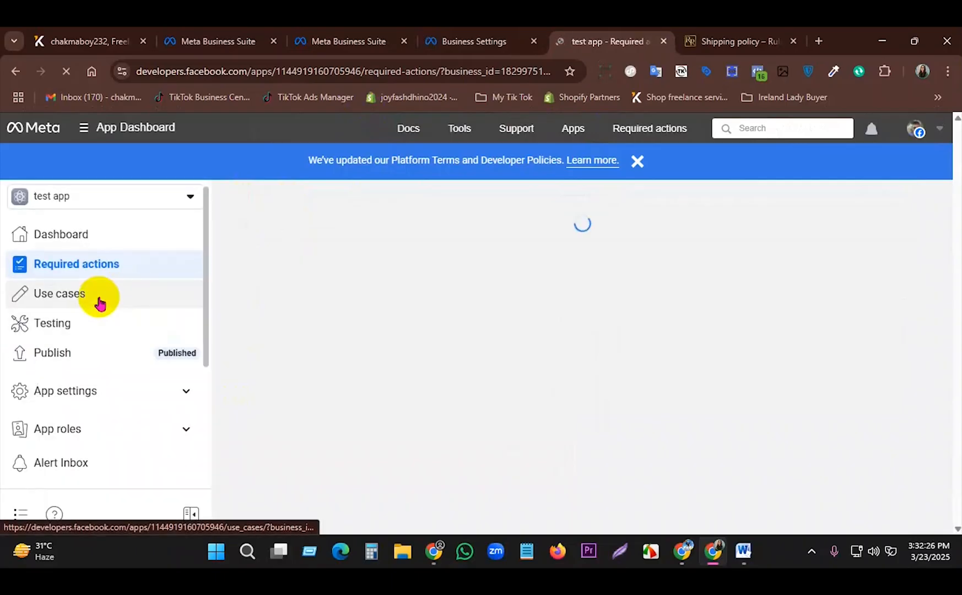
{"action": "scroll", "coordinate": [96, 469], "scroll_direction": "down", "scroll_amount": 5}
{"action": "scroll", "coordinate": [584, 285], "scroll_direction": "up", "scroll_amount": 5}
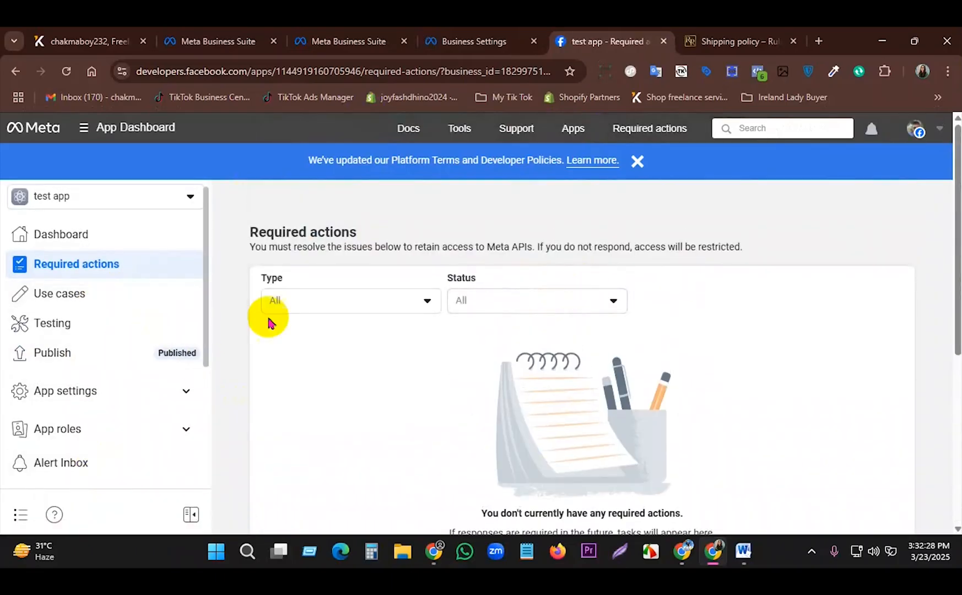
- Review test app's roles and the role options for adding people, closing the dialog without adding anyone
{"action": "left_click", "coordinate": [77, 430]}
{"action": "left_click", "coordinate": [56, 413]}
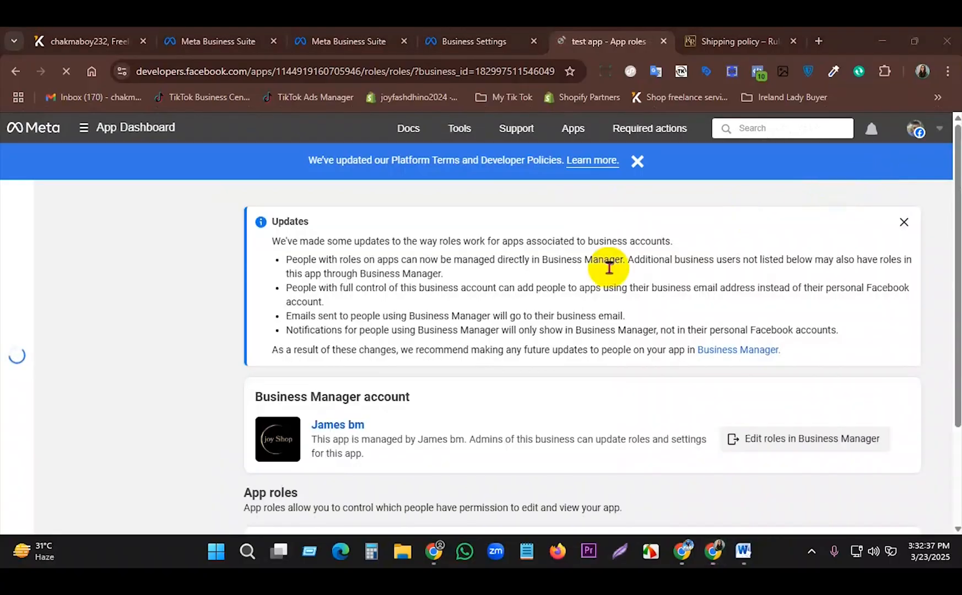
{"action": "scroll", "coordinate": [610, 272], "scroll_direction": "down", "scroll_amount": 2}
{"action": "scroll", "coordinate": [610, 270], "scroll_direction": "down", "scroll_amount": 2}
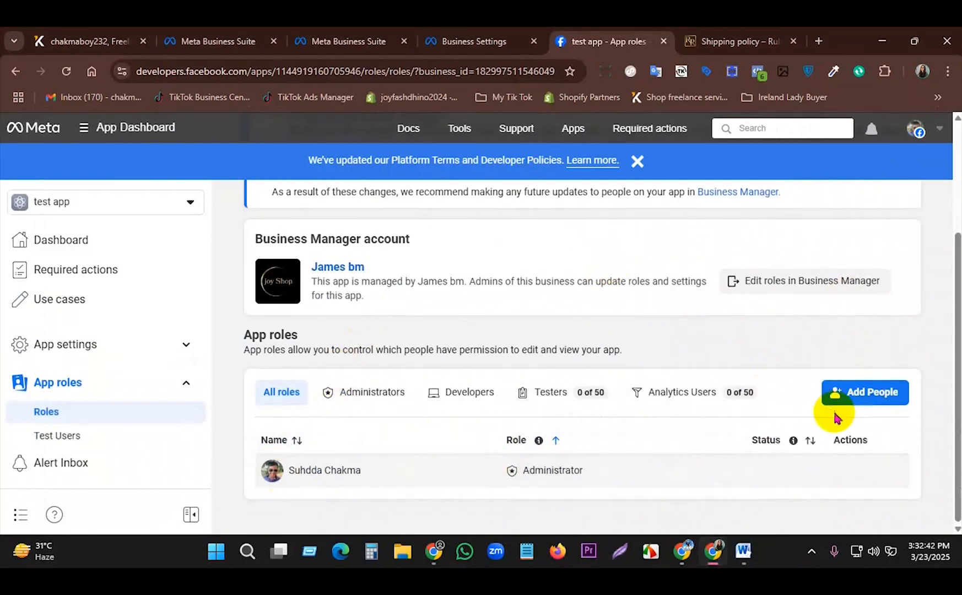
{"action": "left_click", "coordinate": [846, 398]}
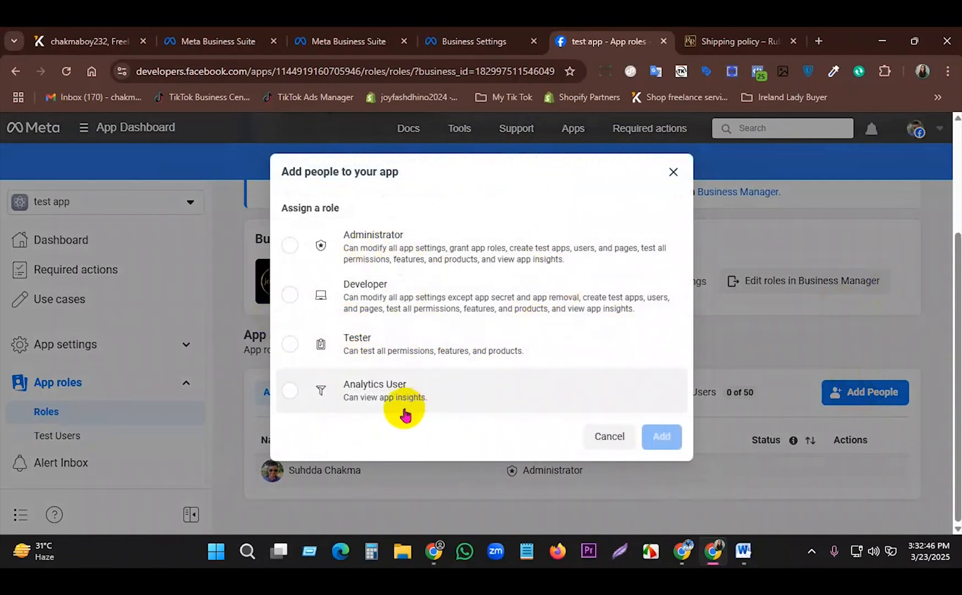
{"action": "left_click", "coordinate": [617, 447]}
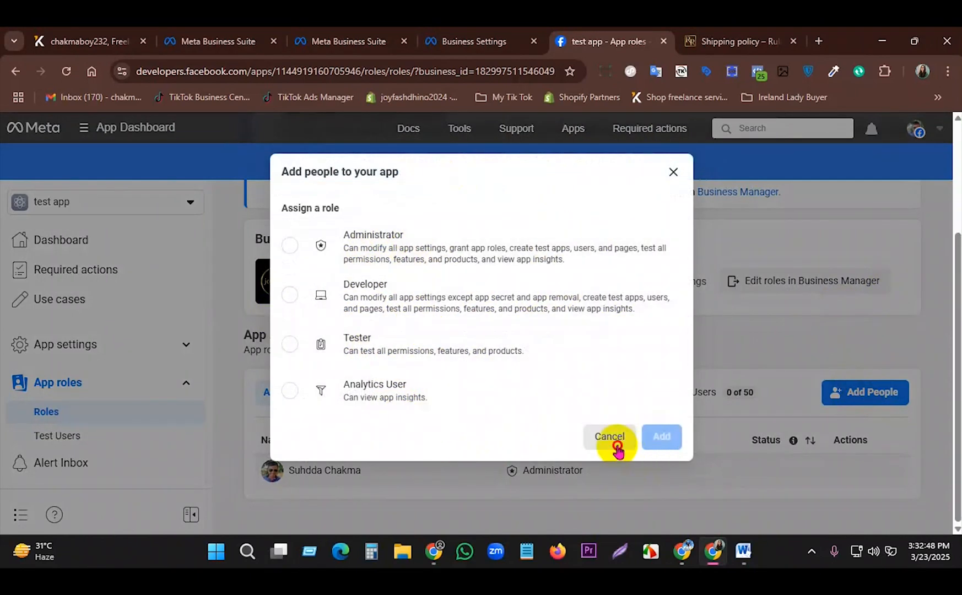
{"action": "scroll", "coordinate": [574, 292], "scroll_direction": "up", "scroll_amount": 3}
- Switch to Business settings and look over the Requests and Notifications pages of the James bm portfolio
{"action": "left_click", "coordinate": [508, 38]}
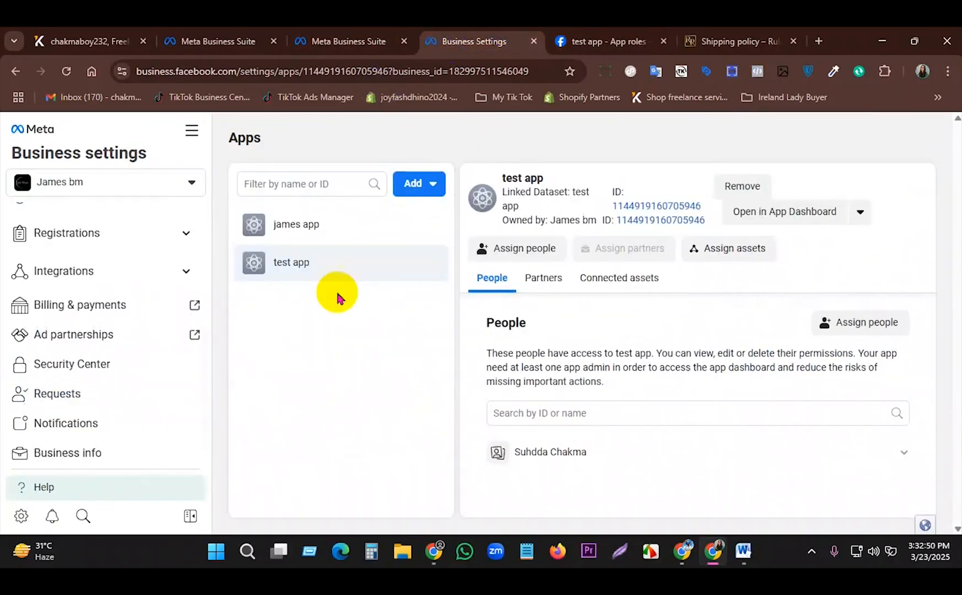
{"action": "scroll", "coordinate": [94, 462], "scroll_direction": "down", "scroll_amount": 1}
{"action": "scroll", "coordinate": [99, 386], "scroll_direction": "up", "scroll_amount": 2}
{"action": "scroll", "coordinate": [100, 397], "scroll_direction": "down", "scroll_amount": 1}
{"action": "left_click", "coordinate": [86, 359]}
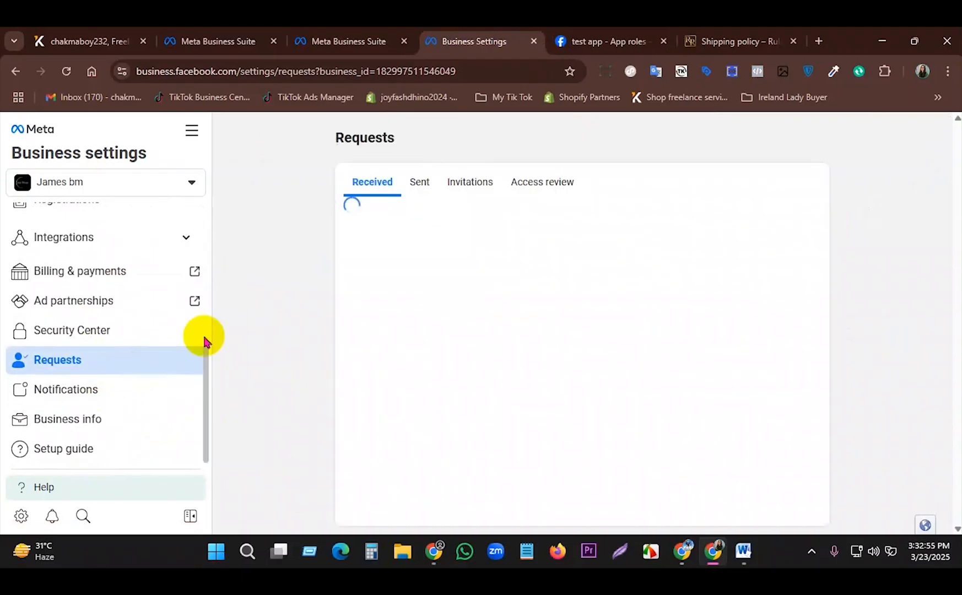
{"action": "left_click", "coordinate": [70, 392]}
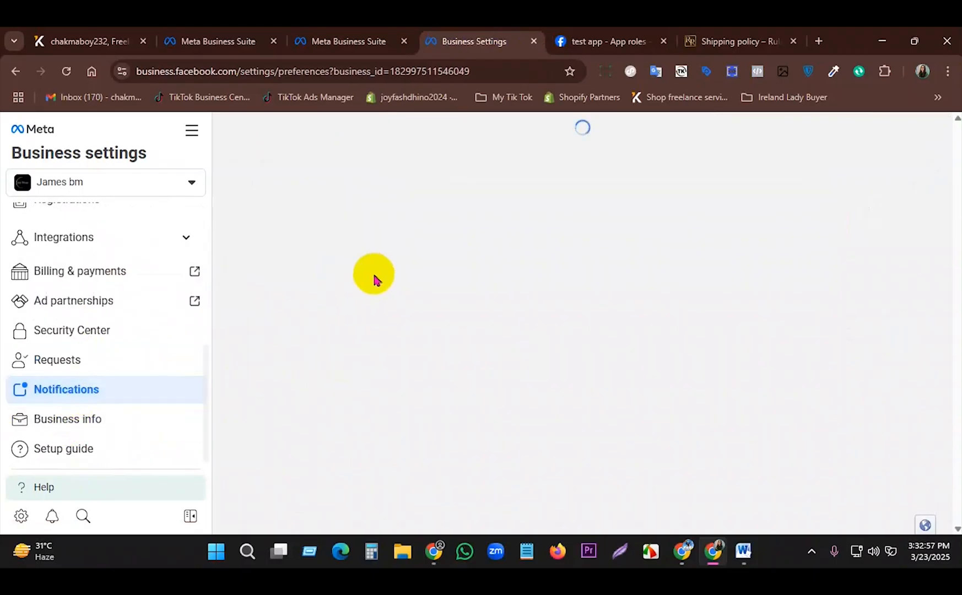
{"action": "scroll", "coordinate": [528, 339], "scroll_direction": "down", "scroll_amount": 5}
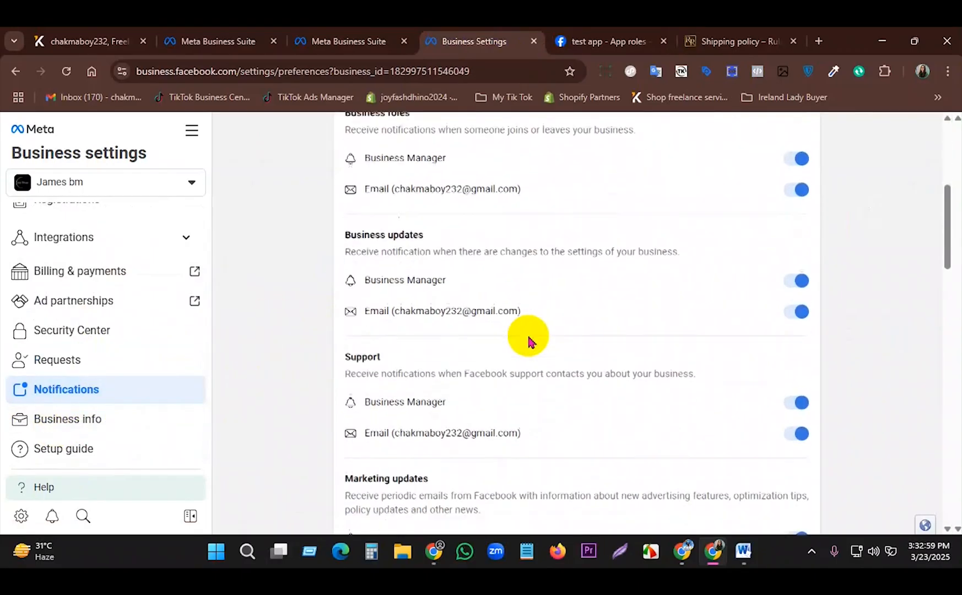
{"action": "scroll", "coordinate": [55, 345], "scroll_direction": "up", "scroll_amount": 5}
- Review test app's people and partner assignments on the Apps page of the Meta Business Suite settings
{"action": "left_click", "coordinate": [348, 41]}
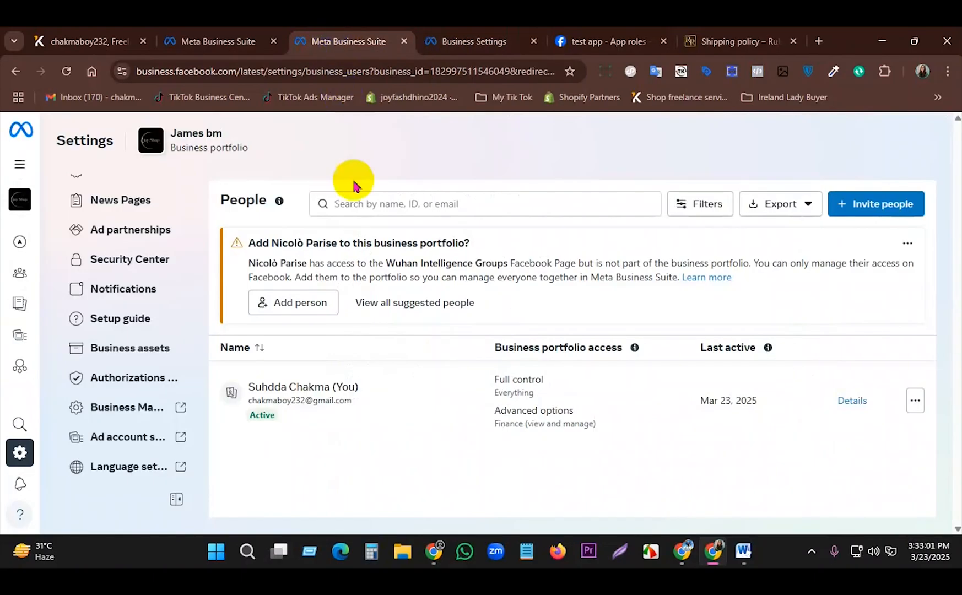
{"action": "scroll", "coordinate": [103, 339], "scroll_direction": "up", "scroll_amount": 10}
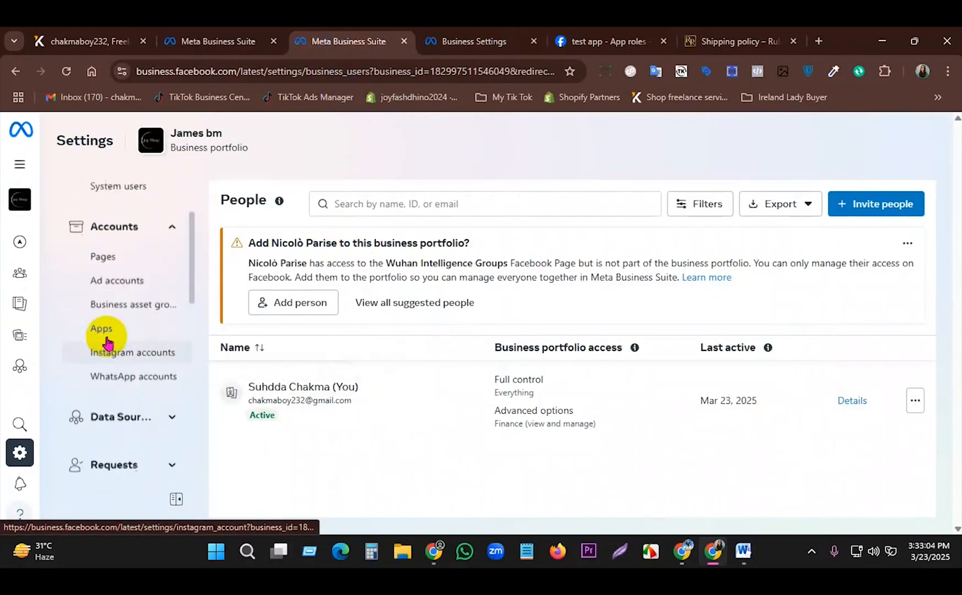
{"action": "left_click", "coordinate": [99, 374]}
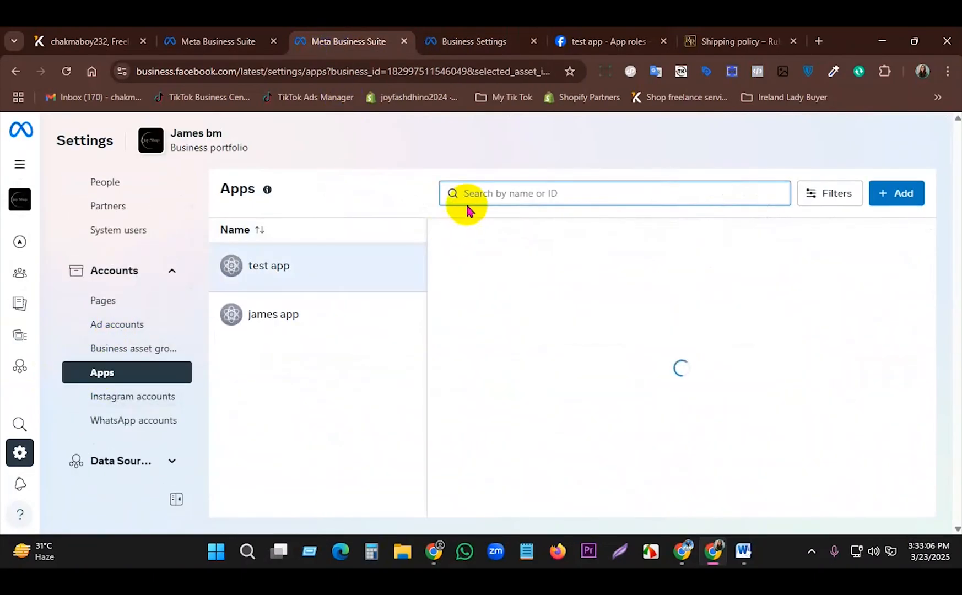
{"action": "scroll", "coordinate": [569, 288], "scroll_direction": "down", "scroll_amount": 2}
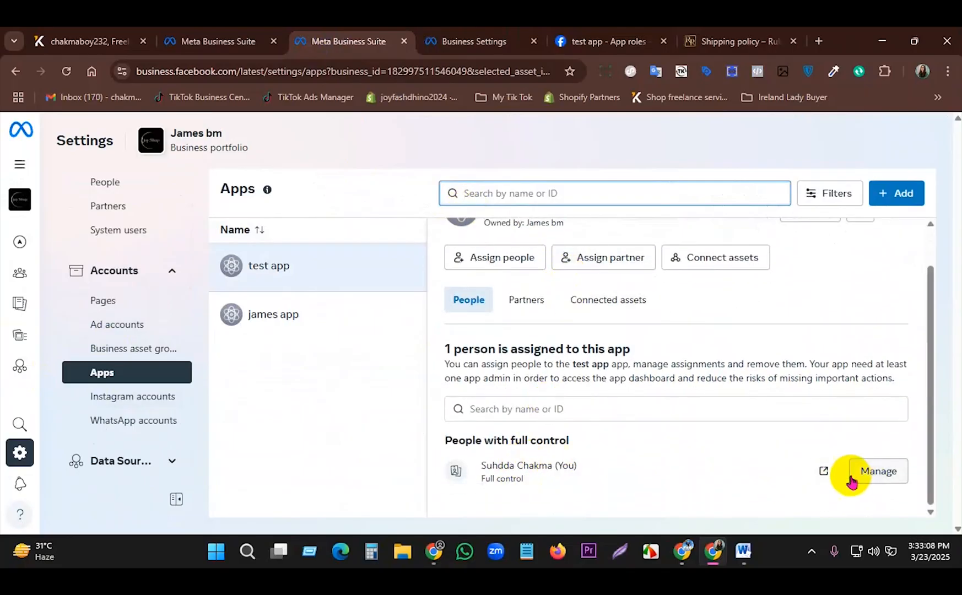
{"action": "scroll", "coordinate": [650, 331], "scroll_direction": "up", "scroll_amount": 2}
{"action": "left_click", "coordinate": [543, 344]}
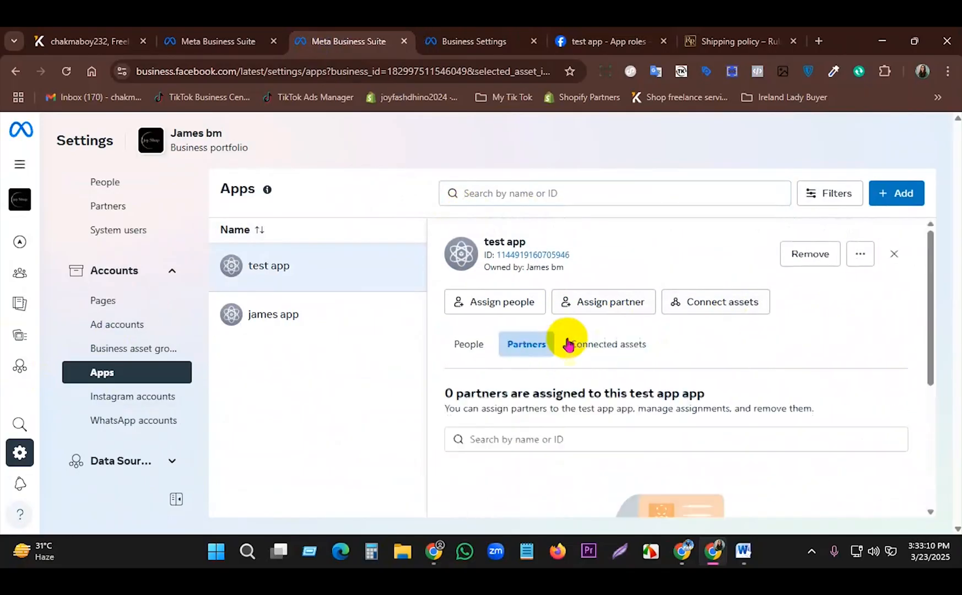
{"action": "scroll", "coordinate": [683, 331], "scroll_direction": "down", "scroll_amount": 4}
- Check Business settings, and return to Connected apps under Integrations in the James bm Meta Business Suite settings
{"action": "left_click", "coordinate": [474, 41]}
{"action": "scroll", "coordinate": [397, 318], "scroll_direction": "up", "scroll_amount": 4}
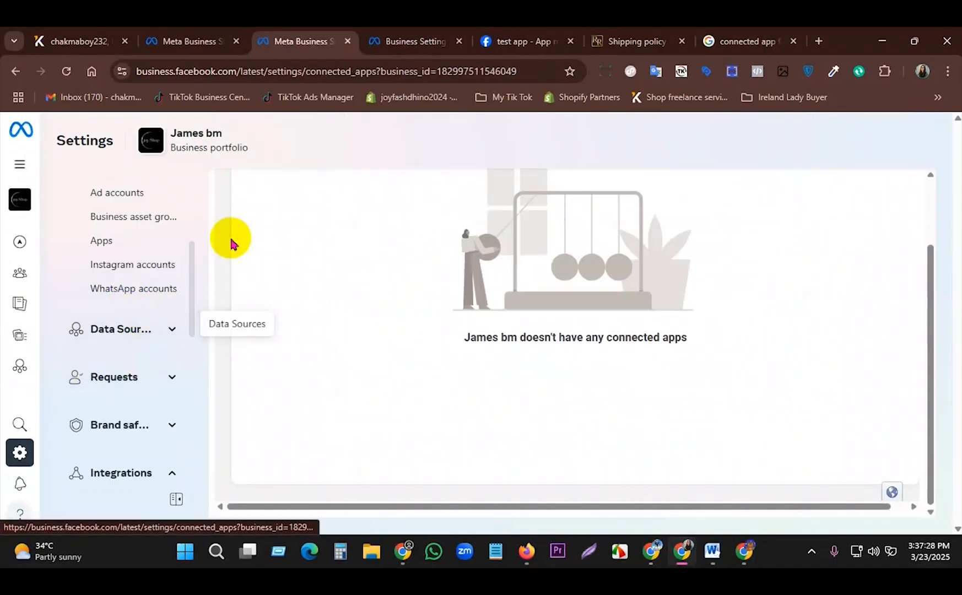
{"action": "left_click", "coordinate": [522, 40]}
{"action": "left_click", "coordinate": [448, 34]}
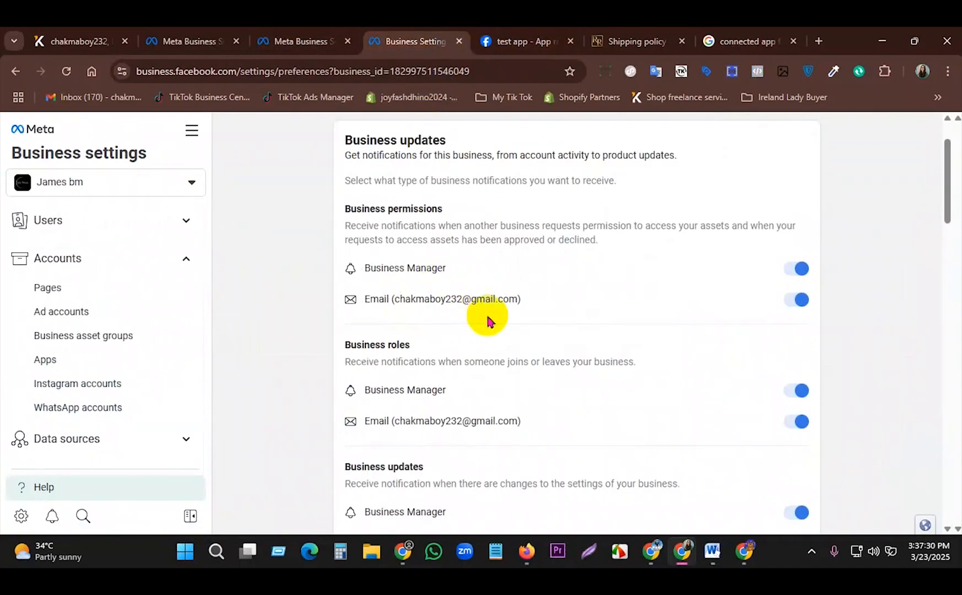
{"action": "left_click", "coordinate": [336, 40]}
{"action": "scroll", "coordinate": [165, 364], "scroll_direction": "down", "scroll_amount": 5}
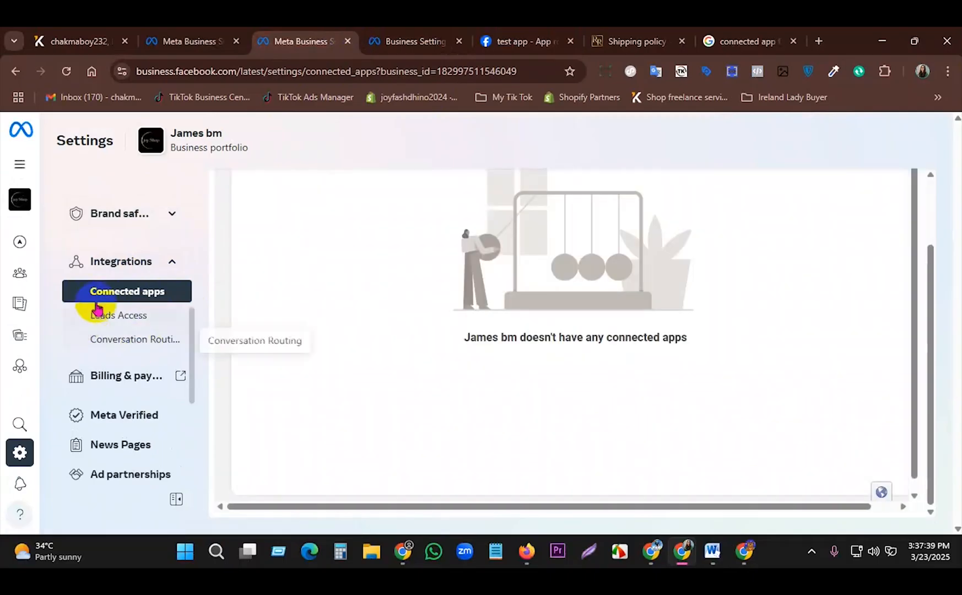
- Read the message on the Connected apps page together with its Bengali translation
{"action": "left_click_drag", "start_coordinate": [488, 307], "coordinate": [812, 309]}
{"action": "left_click", "coordinate": [727, 338]}
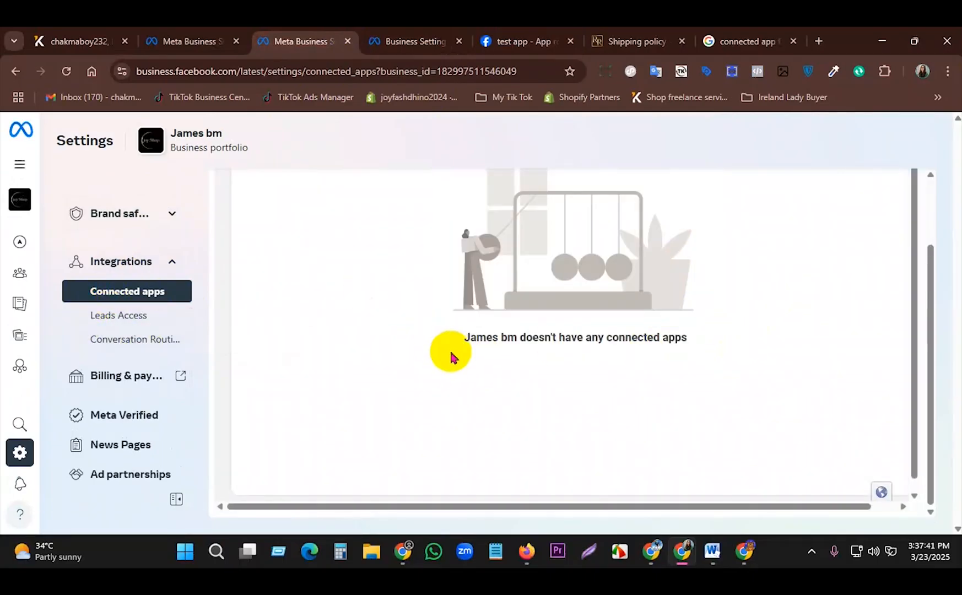
{"action": "left_click_drag", "start_coordinate": [461, 340], "coordinate": [729, 338]}
{"action": "left_click", "coordinate": [388, 269]}
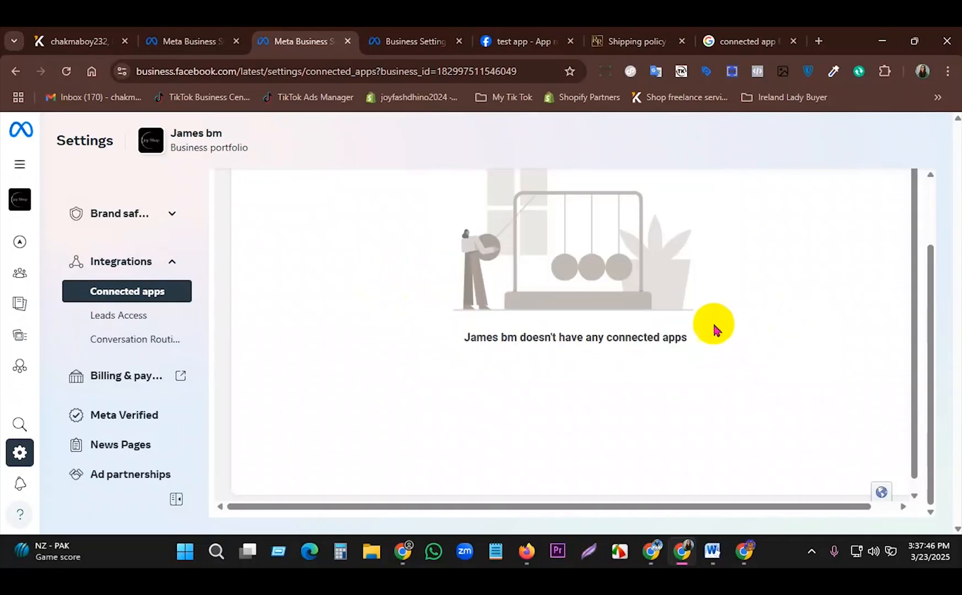
{"action": "scroll", "coordinate": [483, 249], "scroll_direction": "up", "scroll_amount": 3}
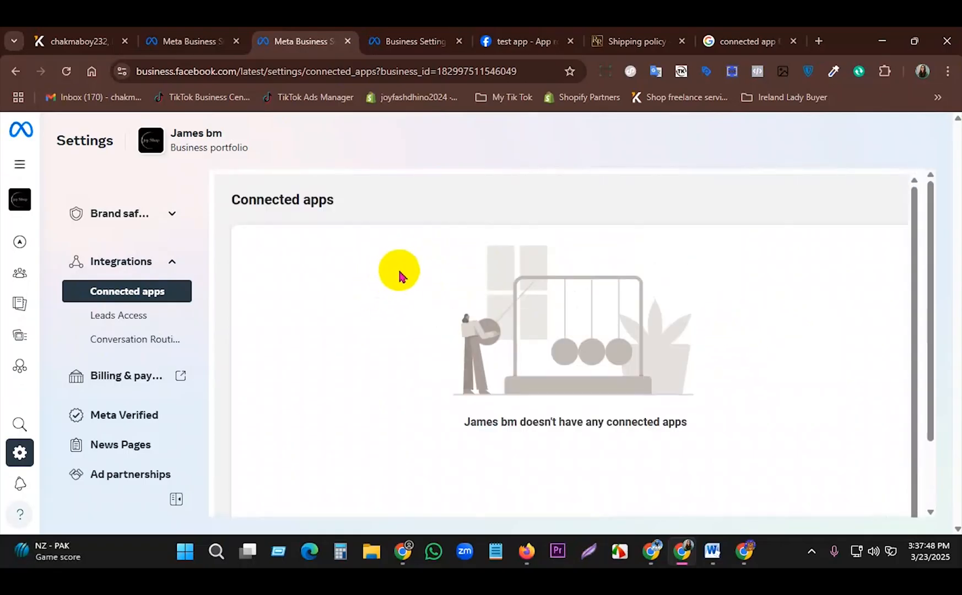
{"action": "left_click_drag", "start_coordinate": [484, 380], "coordinate": [326, 311]}
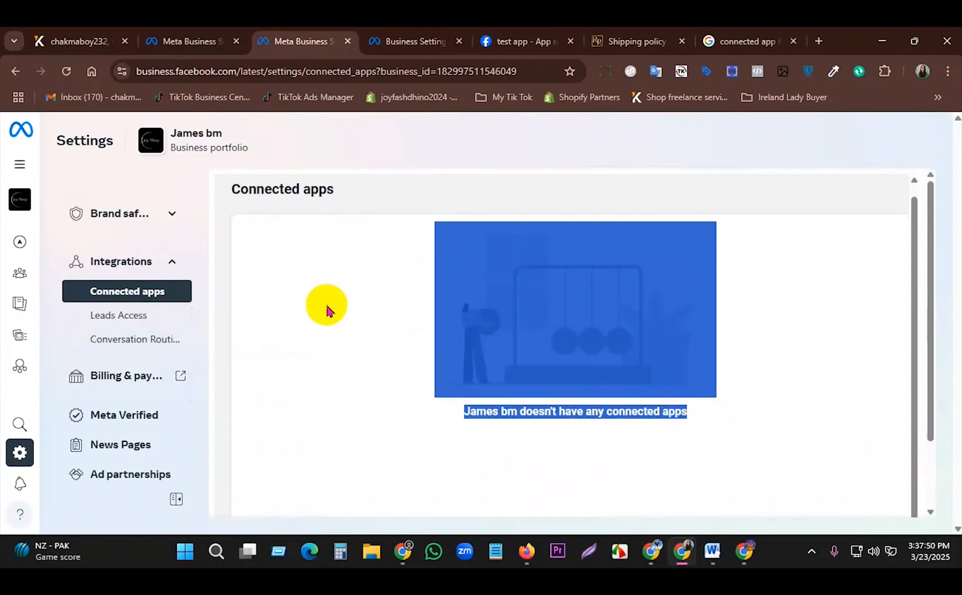
{"action": "scroll", "coordinate": [419, 262], "scroll_direction": "down", "scroll_amount": 2}
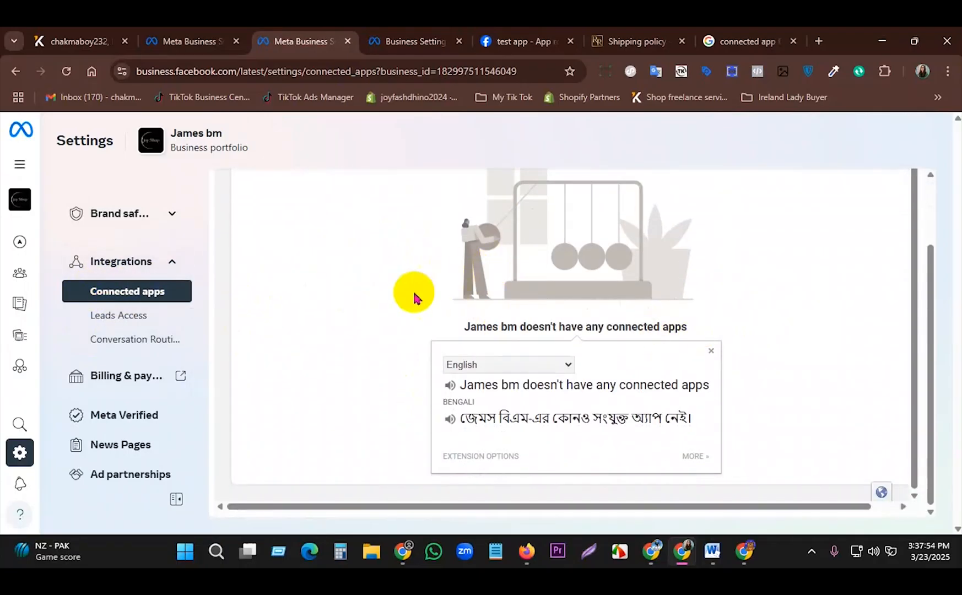
{"action": "left_click", "coordinate": [719, 315]}
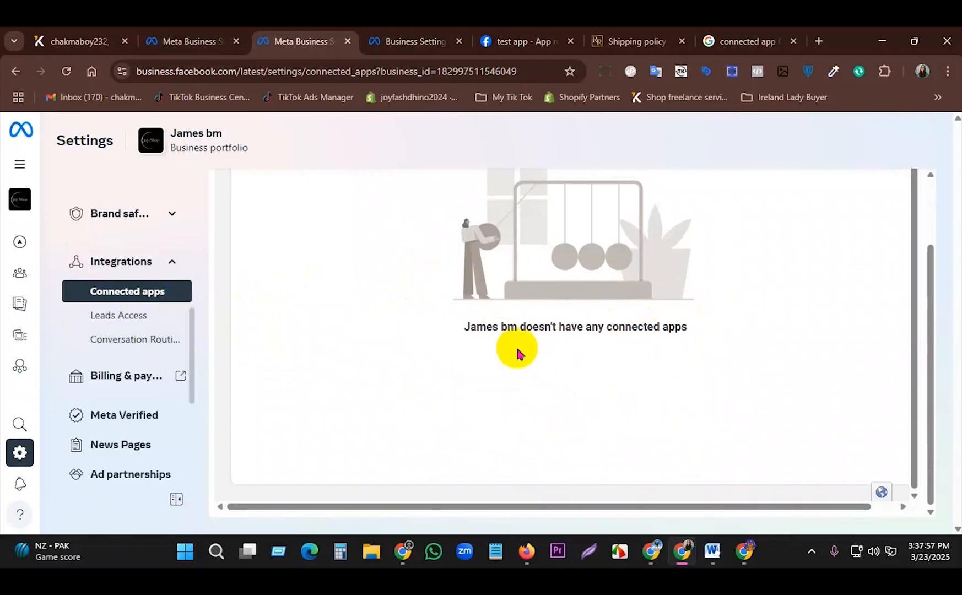
- Open the portfolio's Apps page and review the people assigned to test app
{"action": "scroll", "coordinate": [105, 358], "scroll_direction": "up", "scroll_amount": 4}
{"action": "left_click", "coordinate": [129, 242]}
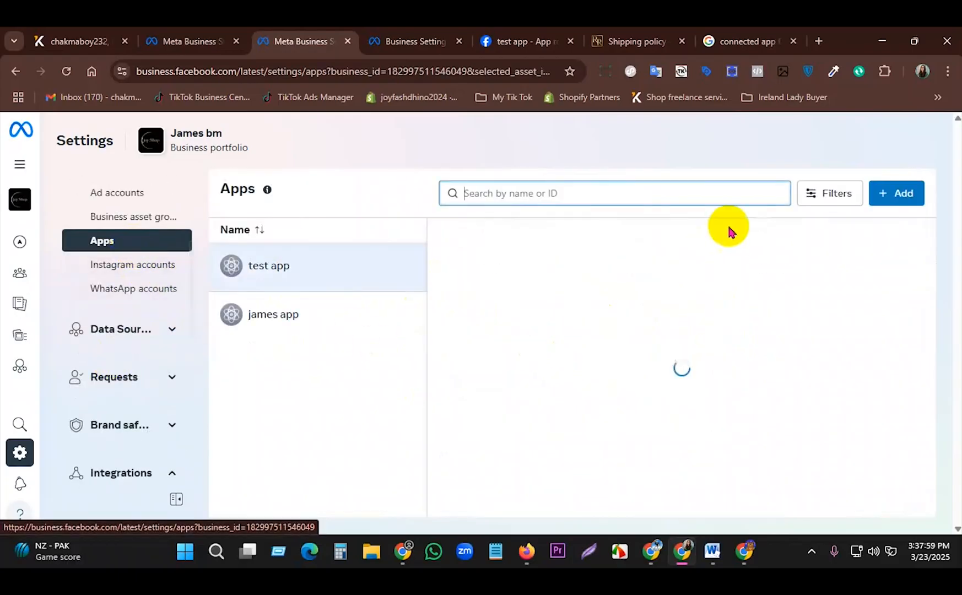
{"action": "scroll", "coordinate": [634, 292], "scroll_direction": "down", "scroll_amount": 1}
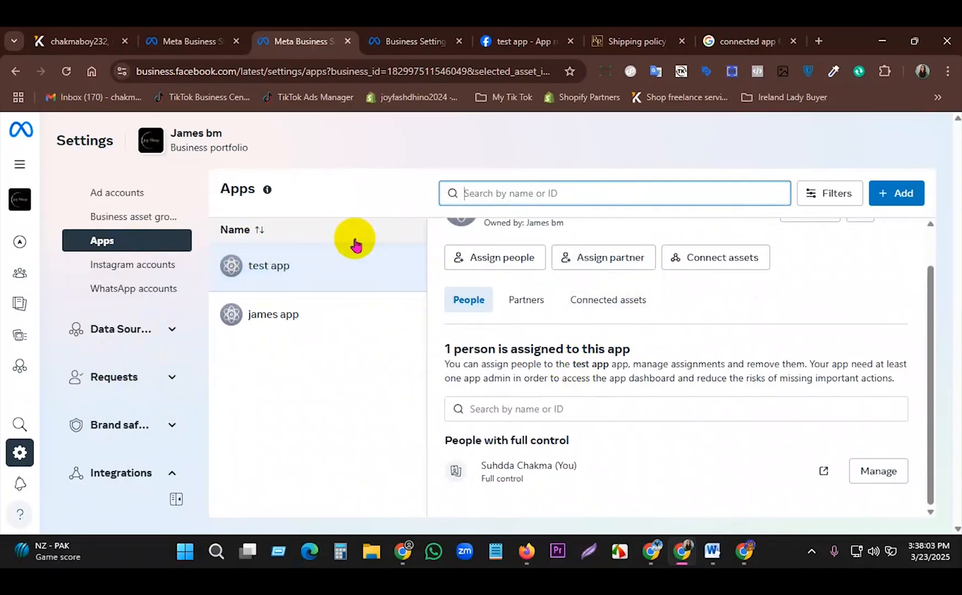
- Look through the Brand safety and Integrations settings, and open the Conversation routing page
{"action": "scroll", "coordinate": [75, 402], "scroll_direction": "down", "scroll_amount": 2}
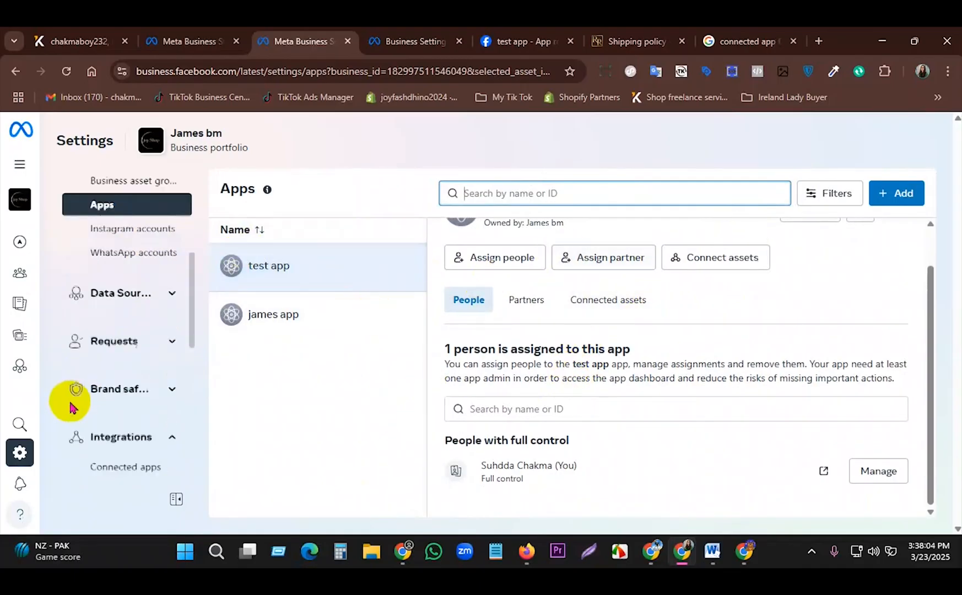
{"action": "left_click", "coordinate": [141, 375]}
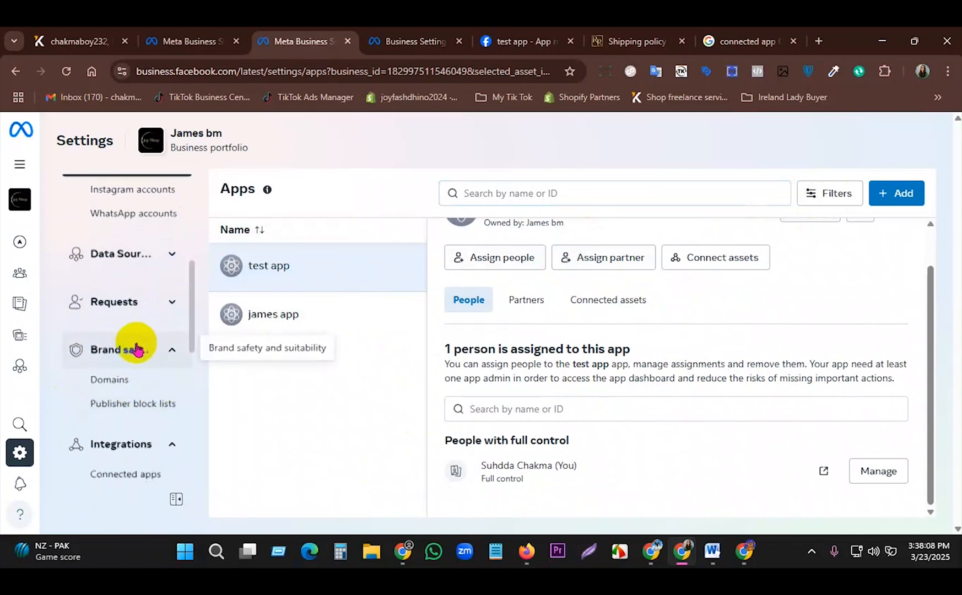
{"action": "scroll", "coordinate": [133, 345], "scroll_direction": "down", "scroll_amount": 3}
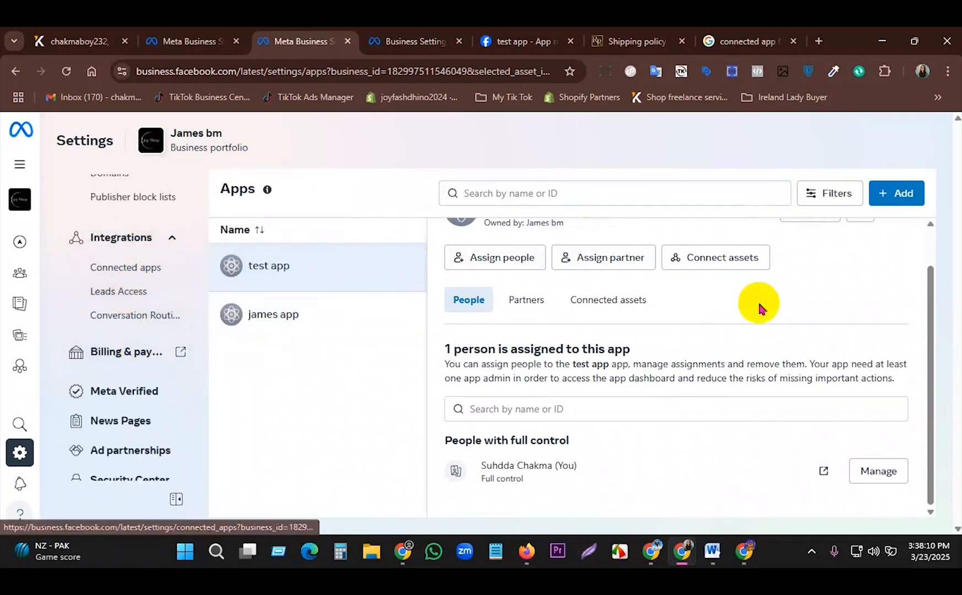
{"action": "left_click", "coordinate": [140, 316]}
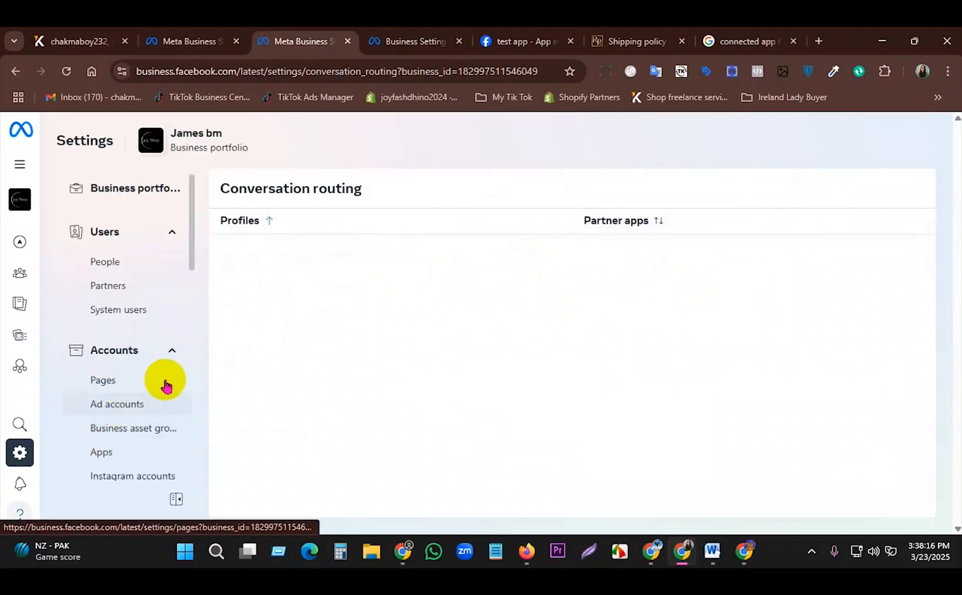
- Expand the Data Sources settings to view their entries, and reopen Connected apps under Integrations
{"action": "scroll", "coordinate": [146, 397], "scroll_direction": "down", "scroll_amount": 3}
{"action": "left_click", "coordinate": [140, 402]}
{"action": "scroll", "coordinate": [137, 411], "scroll_direction": "down", "scroll_amount": 4}
{"action": "scroll", "coordinate": [140, 416], "scroll_direction": "down", "scroll_amount": 2}
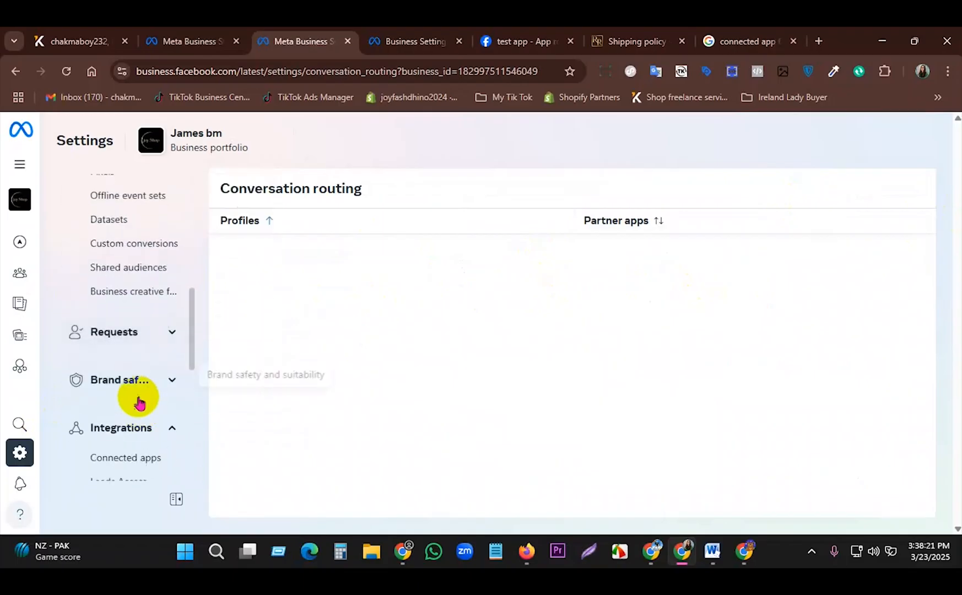
{"action": "scroll", "coordinate": [134, 397], "scroll_direction": "down", "scroll_amount": 4}
{"action": "left_click", "coordinate": [145, 247]}
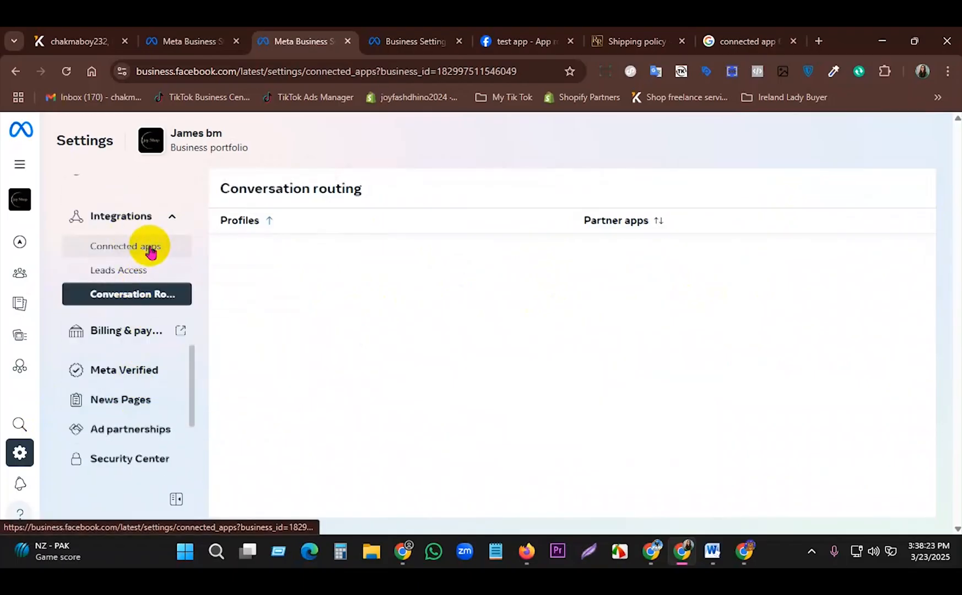